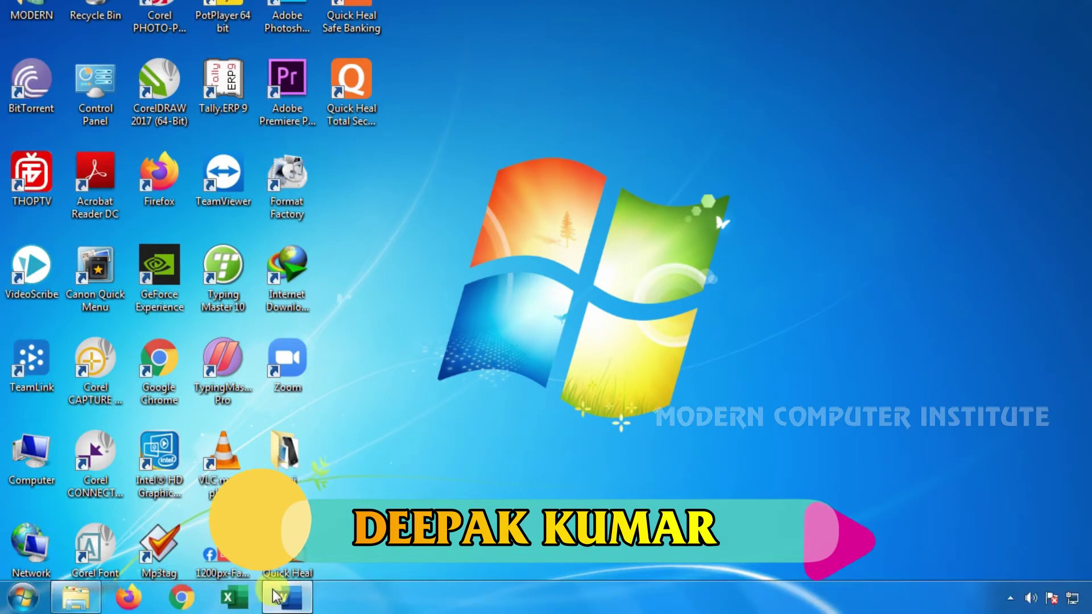
Switch to the blank Word document and examine the detailed Columns settings without applying any change.
left_click(277, 595)
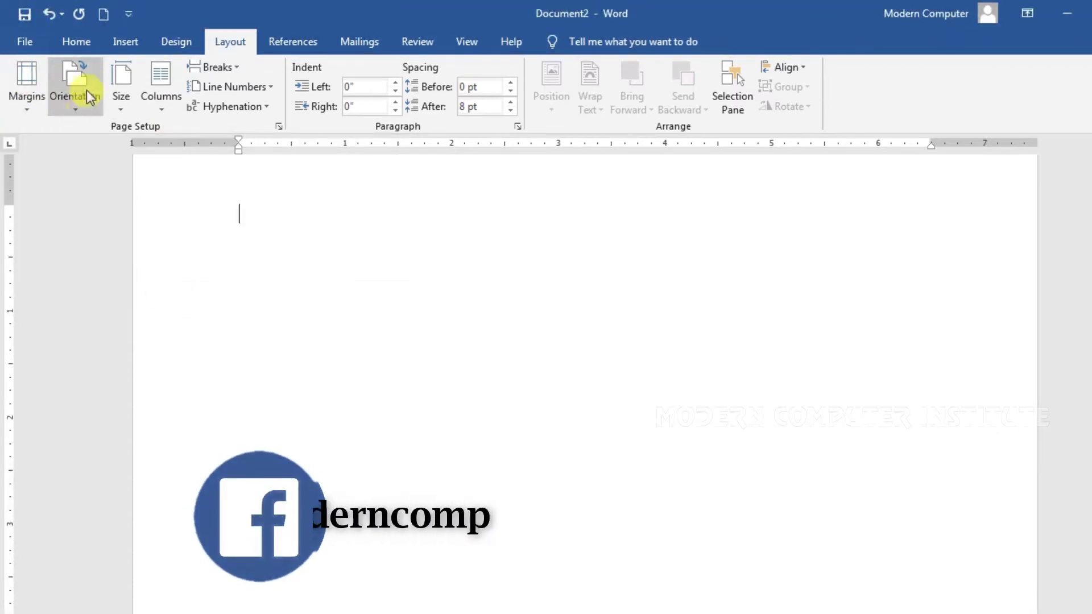
left_click(160, 111)
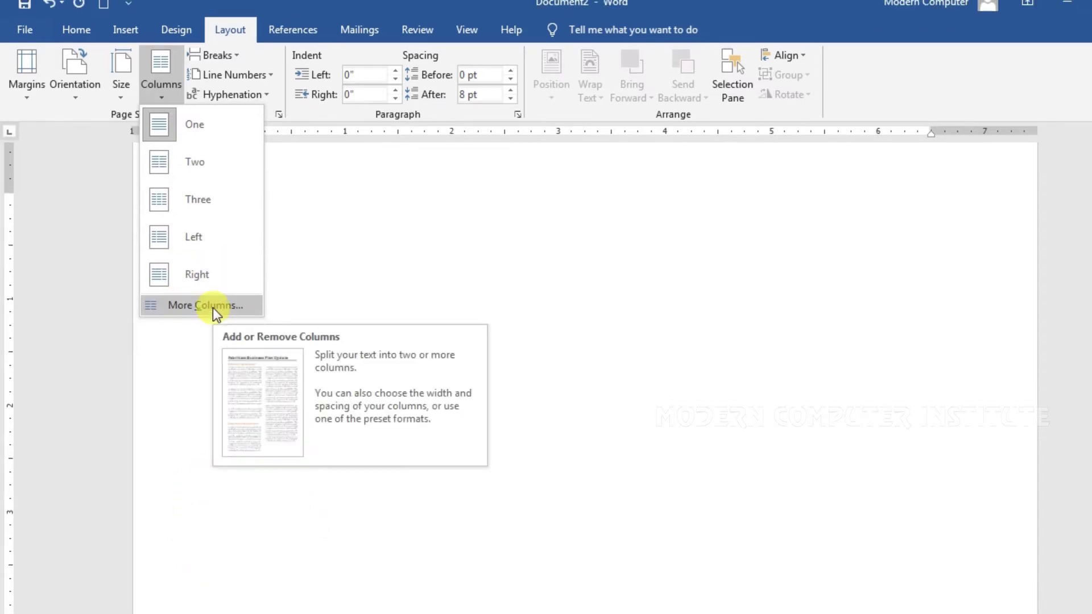
left_click(213, 308)
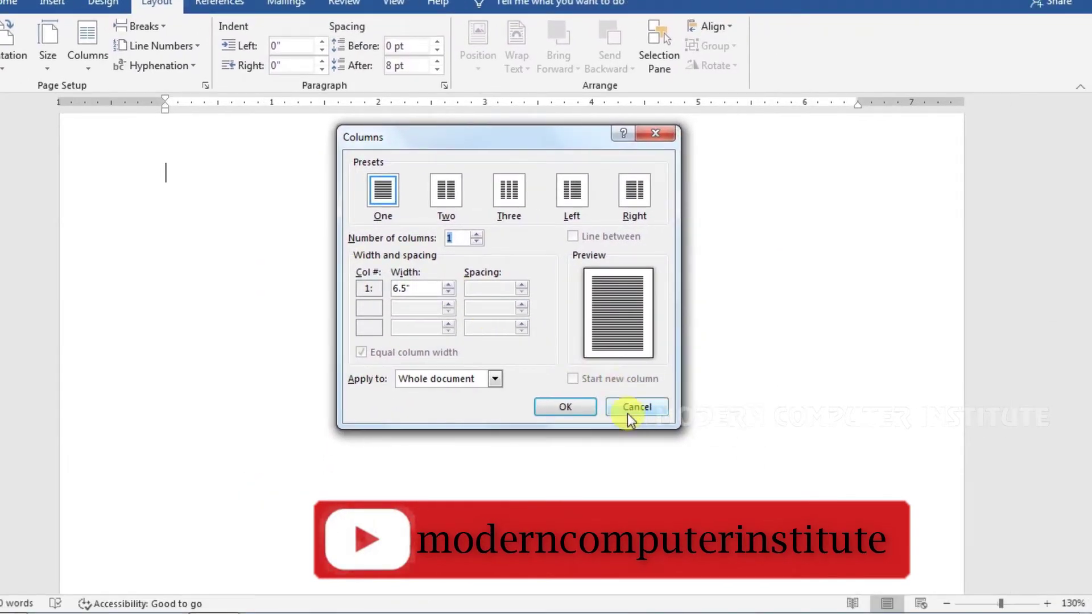
left_click(631, 407)
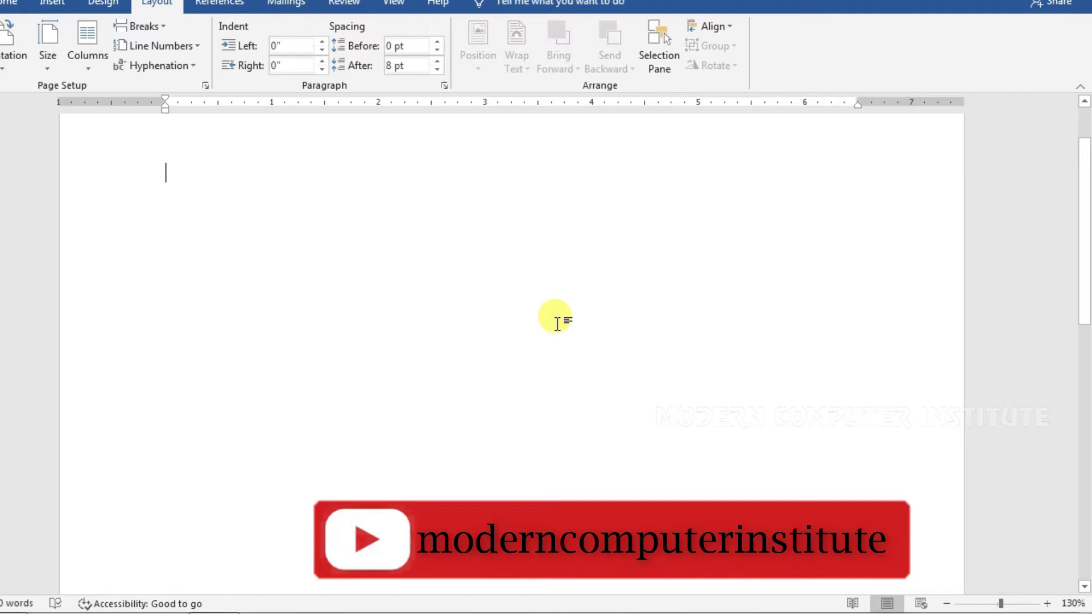
Fill the blank document with sample paragraphs using =rand().
type("=rand()")
key("Return")
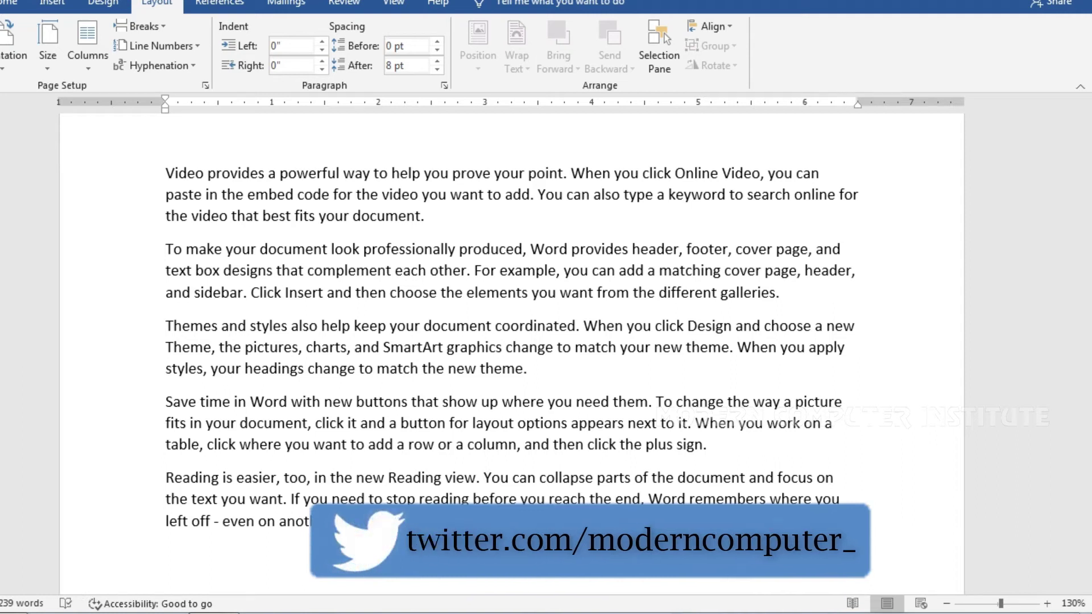
Try laying out all the sample paragraphs in two columns and check the result down the page.
left_click_drag(424, 519, 138, 174)
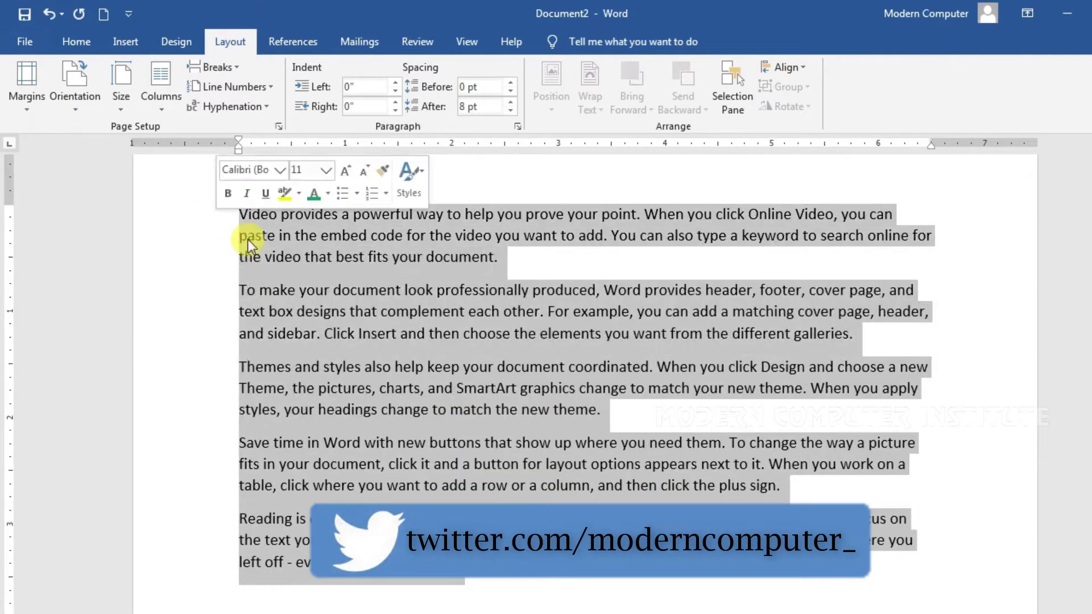
left_click(159, 94)
left_click(214, 180)
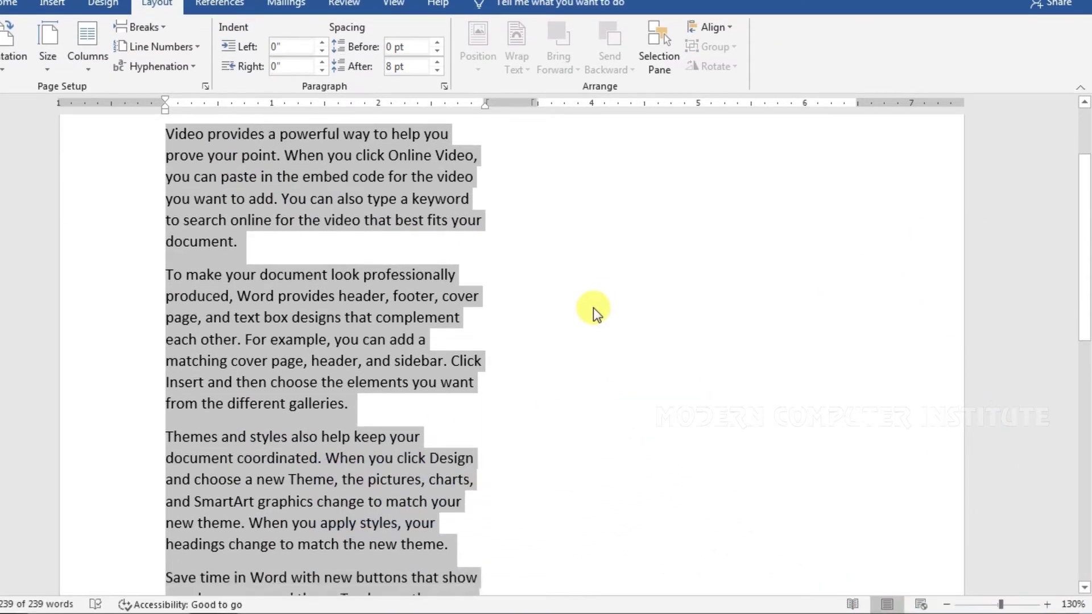
scroll(592, 308, "down", 7)
scroll(581, 315, "up", 8)
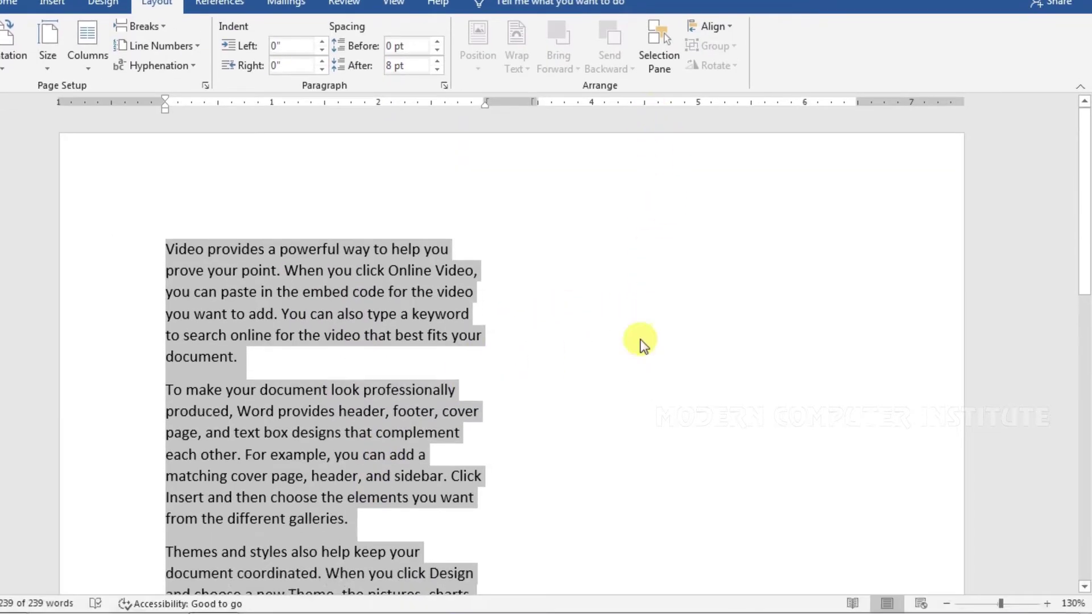
scroll(617, 390, "down", 1)
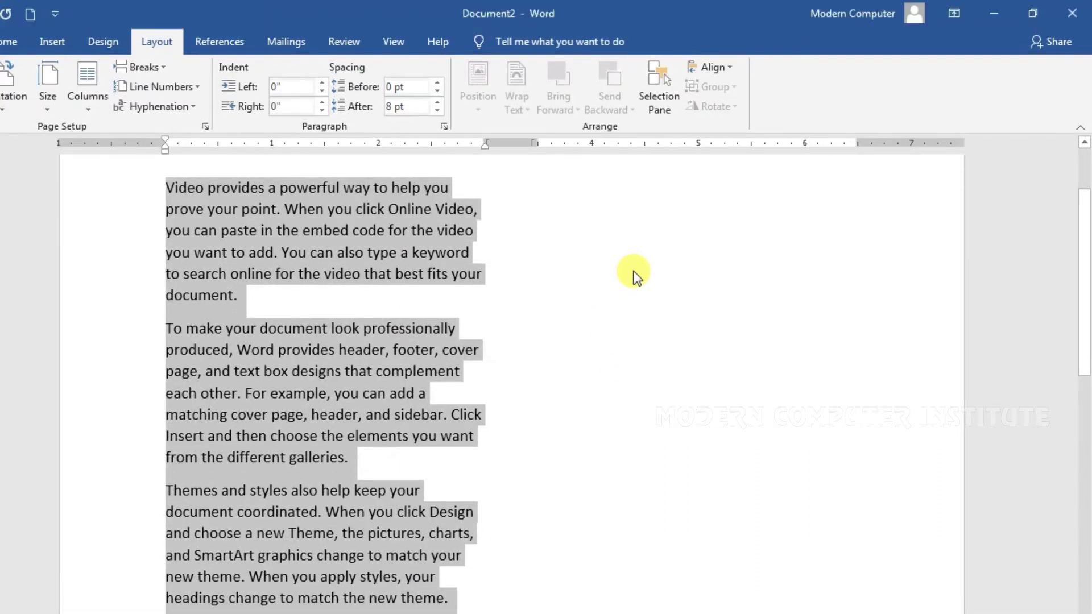
scroll(633, 275, "down", 8)
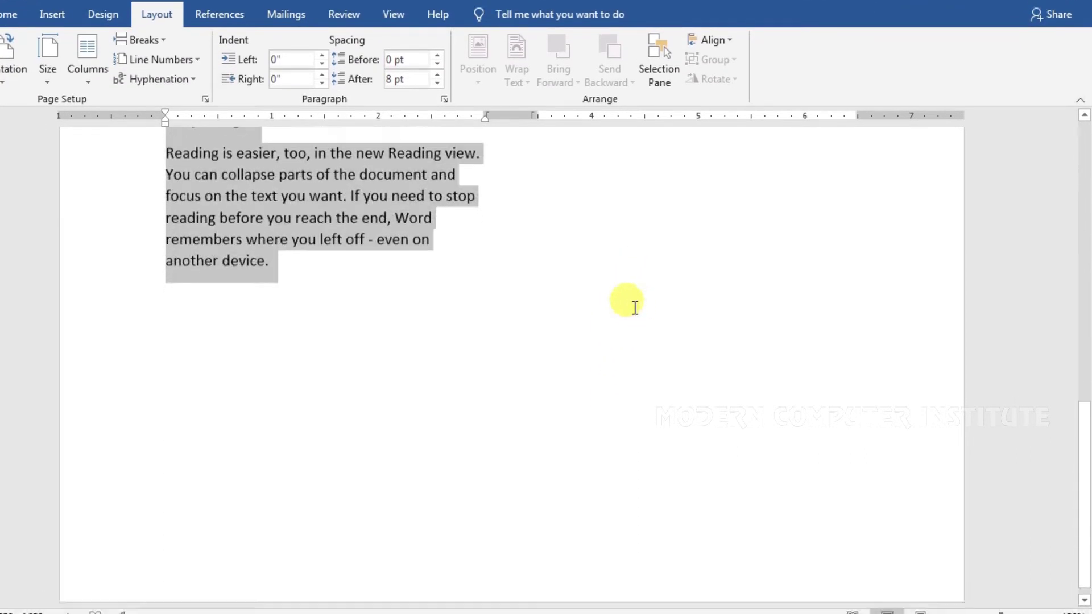
Undo the two-column layout applied to the whole text.
scroll(634, 308, "up", 3)
left_click(635, 308)
key("ctrl+z")
scroll(634, 308, "up", 7)
left_click(545, 444)
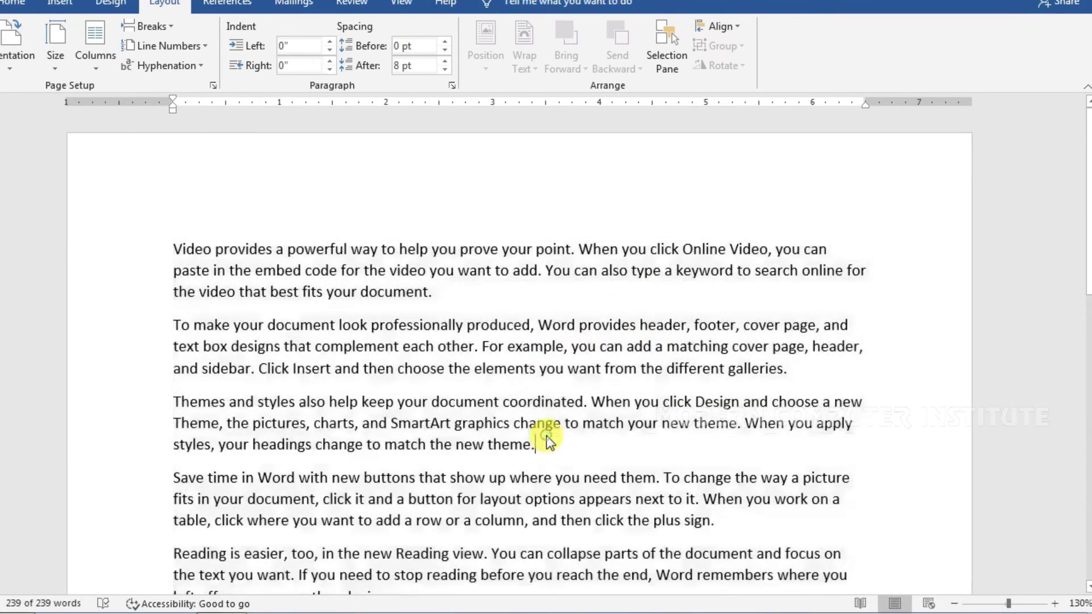
Format only the first two paragraphs, from "Video provides" to "different galleries", in two columns.
left_click_drag(780, 368, 184, 243)
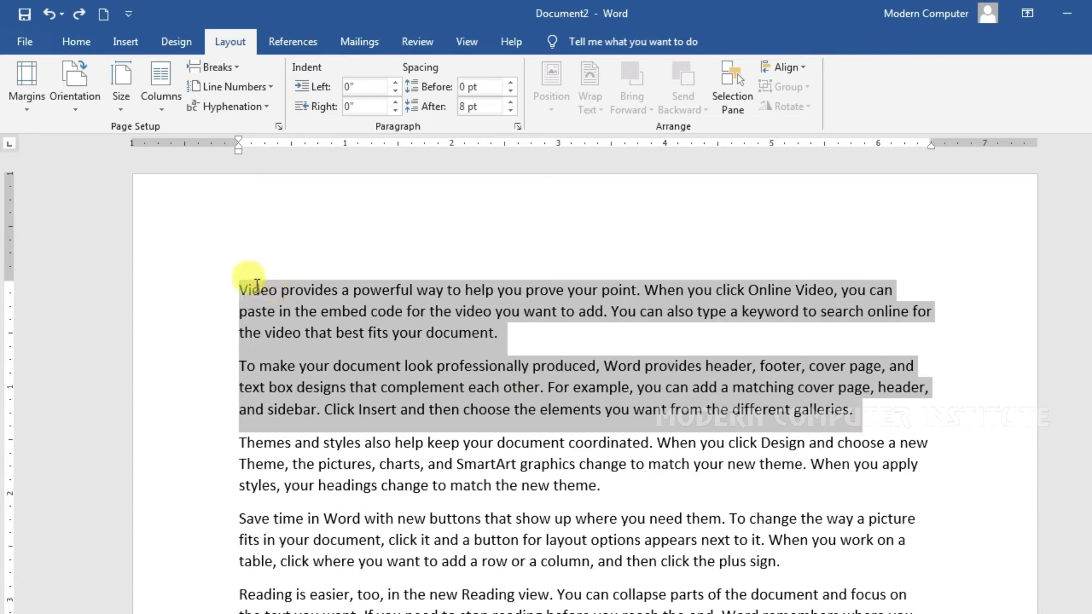
left_click(154, 91)
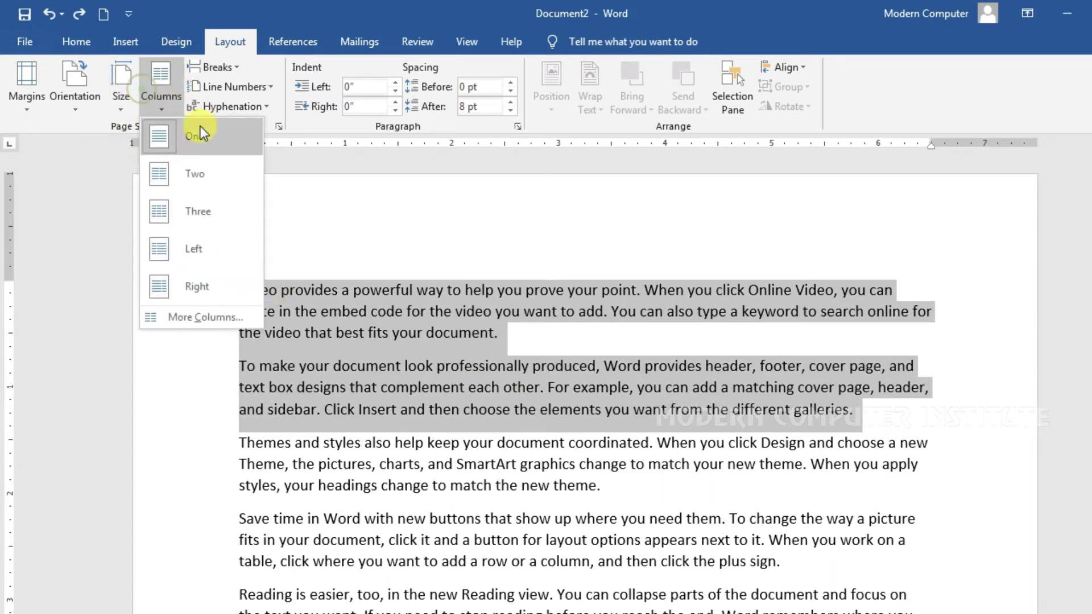
left_click(190, 173)
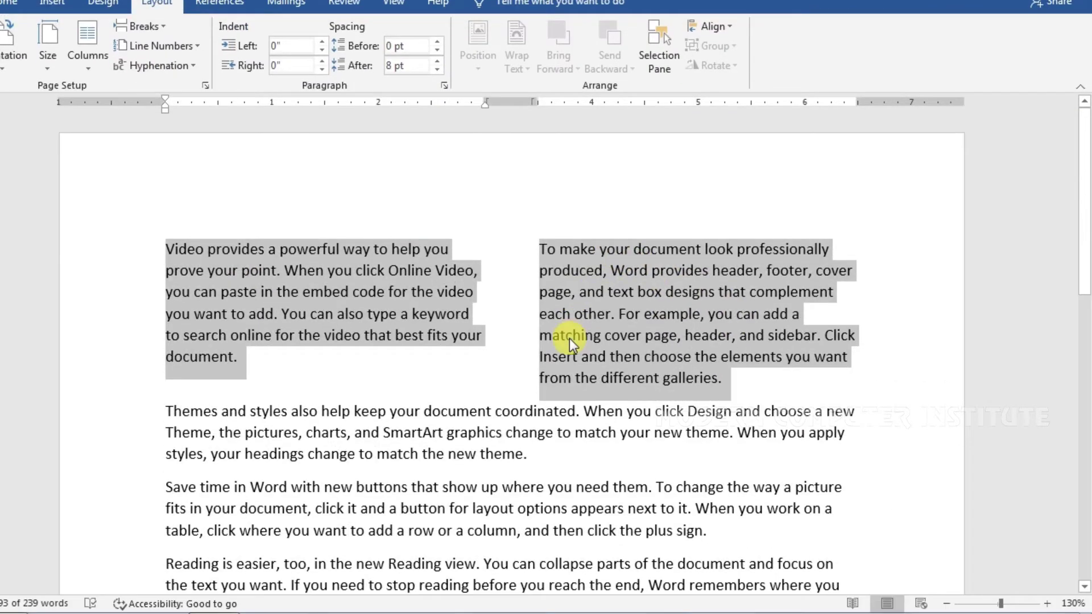
left_click(569, 338)
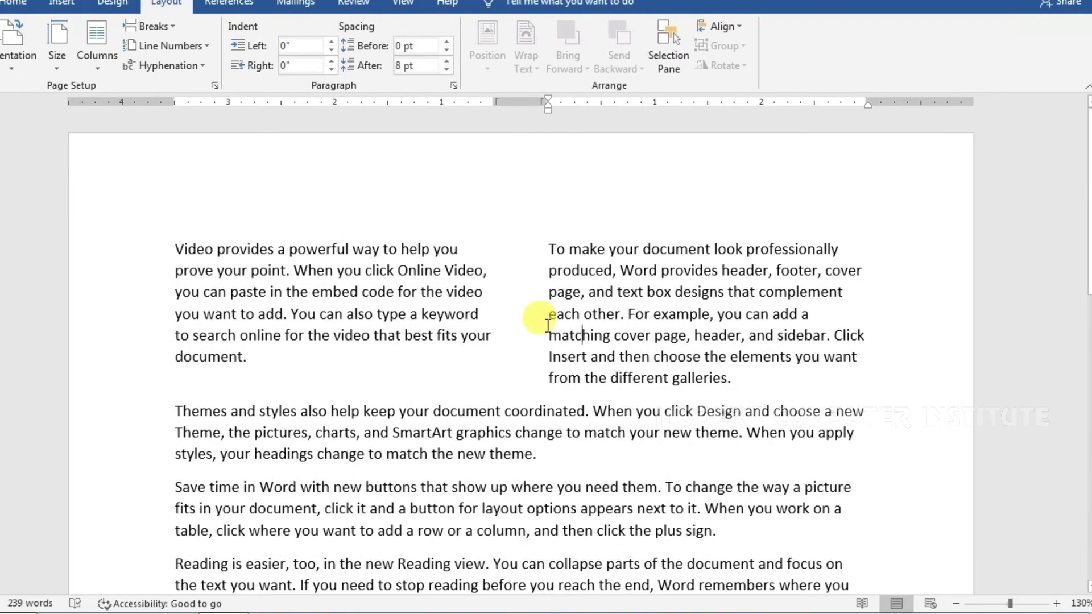
Format the "Themes and styles" and "Save time in Word" paragraphs in three columns.
scroll(547, 325, "down", 3)
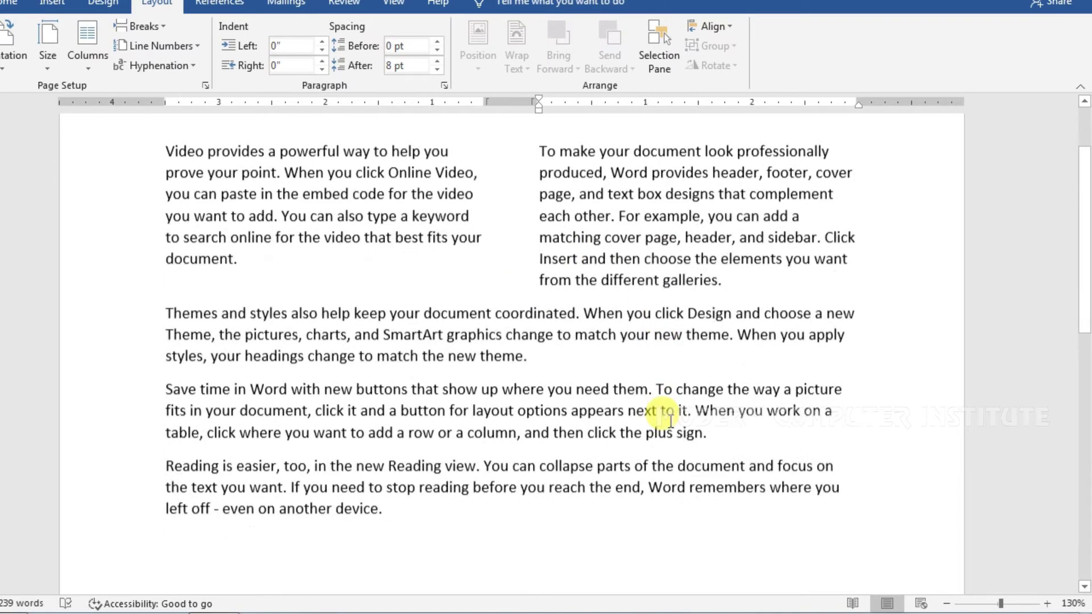
left_click_drag(709, 381, 65, 253)
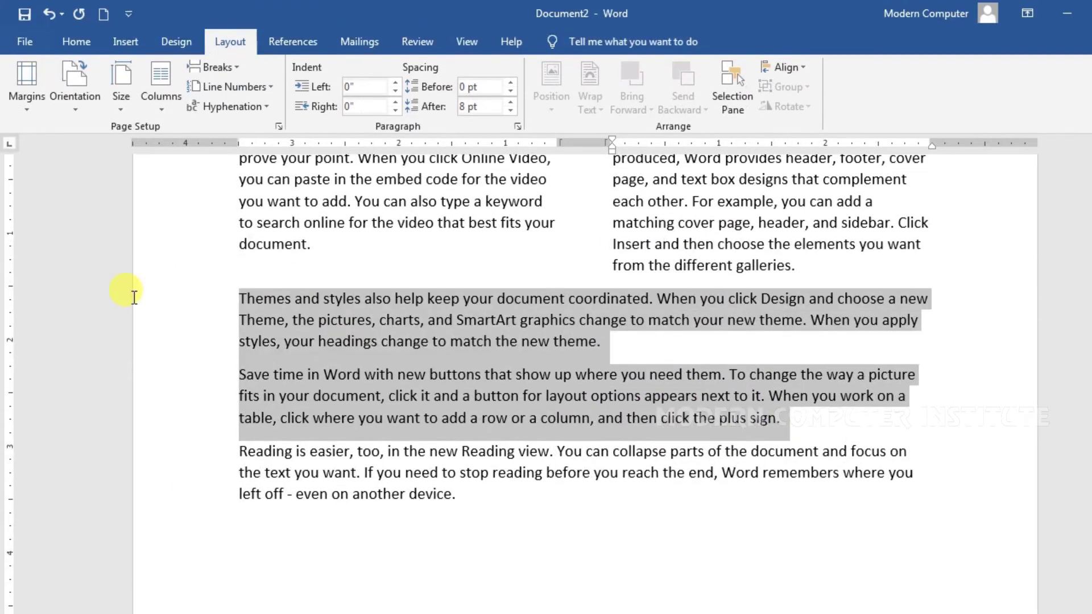
left_click(88, 57)
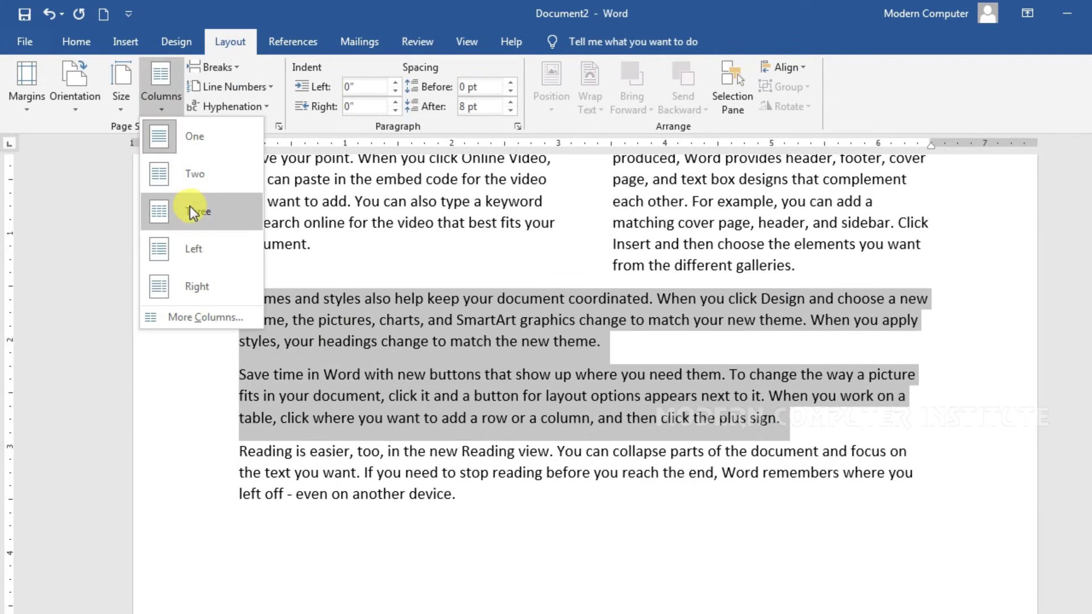
left_click(191, 209)
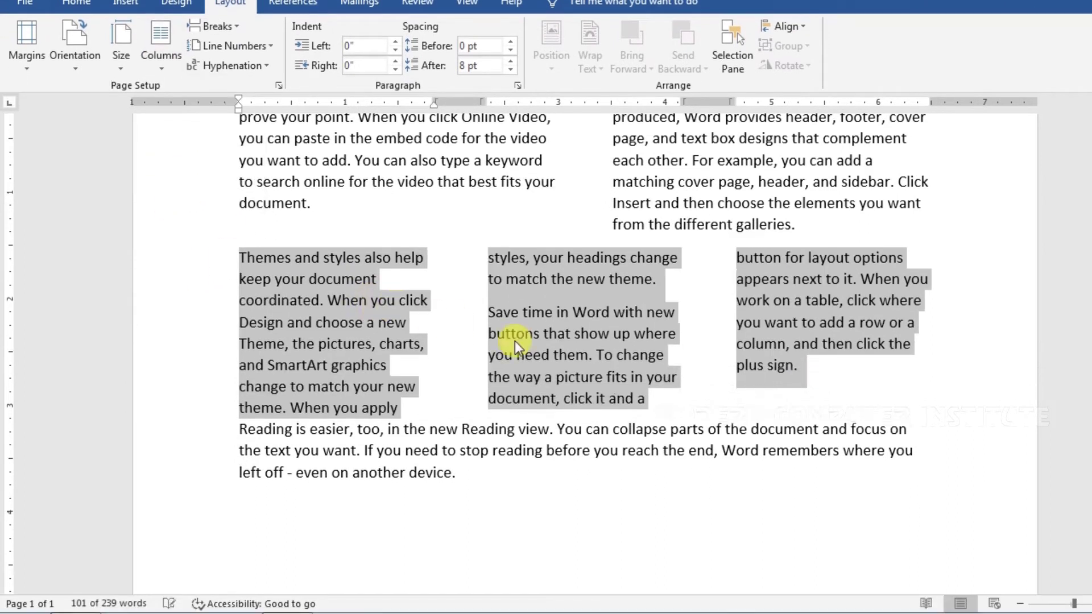
Copy the final paragraph beginning "Reading is easier".
left_click_drag(467, 492, 194, 435)
key("ctrl+c")
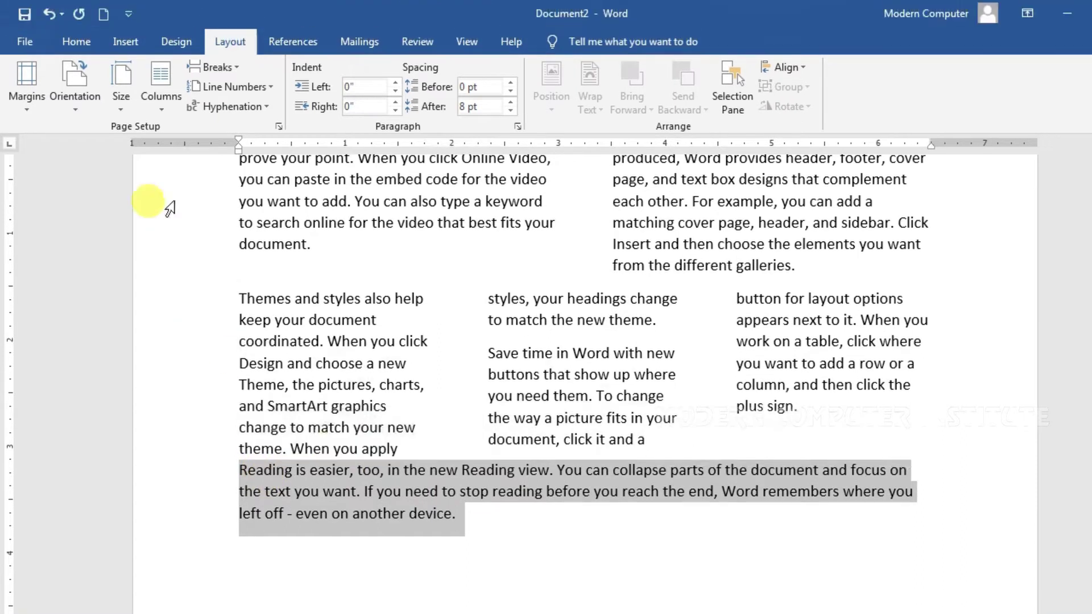
Try the Left column preset on the final "Reading is easier" paragraph and check how its text flows.
left_click(165, 67)
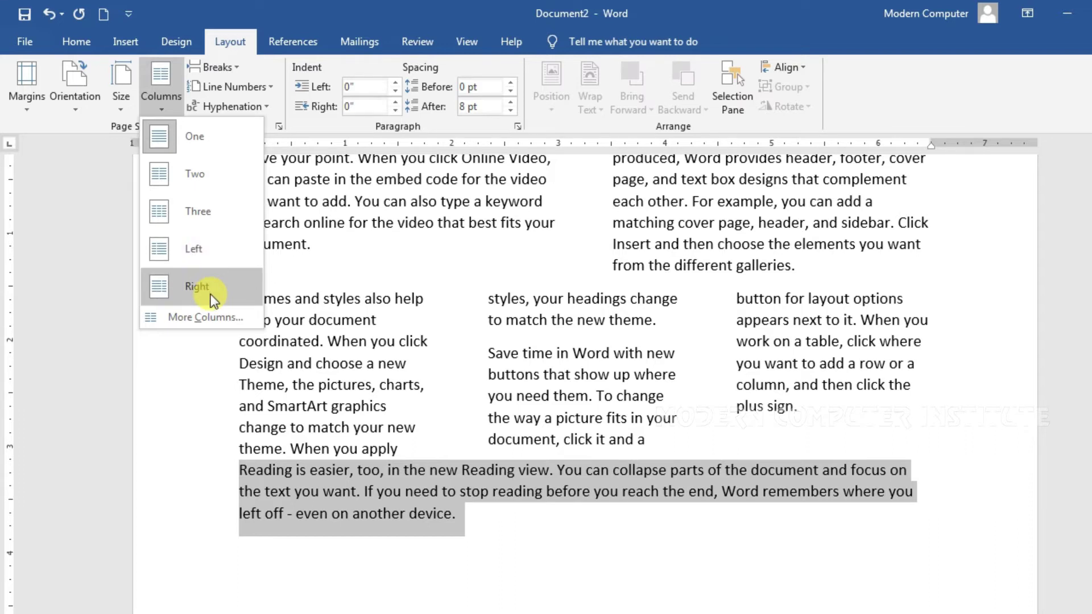
left_click(203, 250)
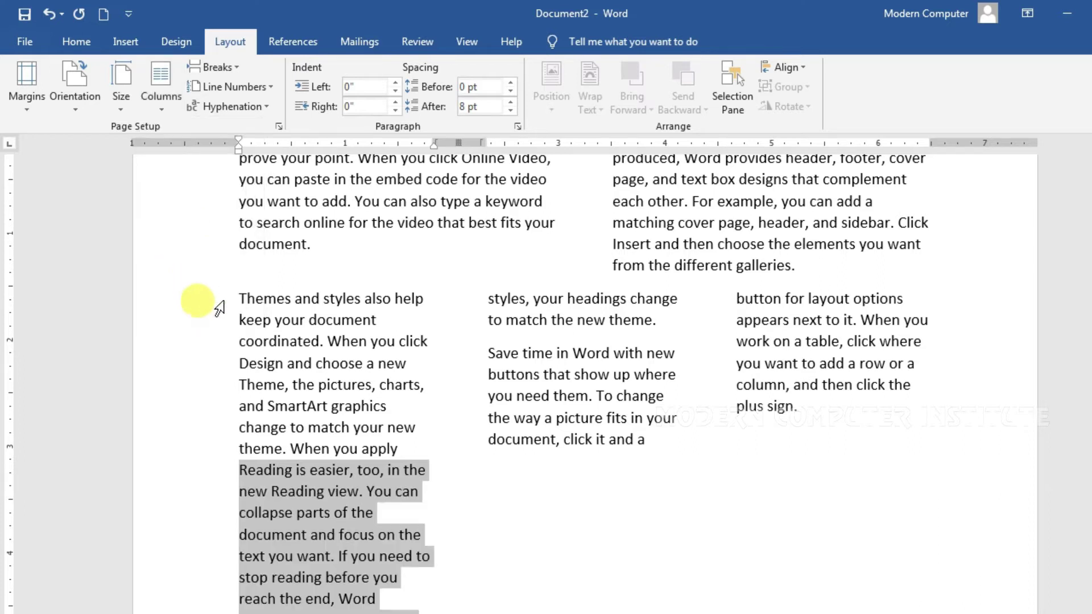
scroll(466, 424, "down", 4)
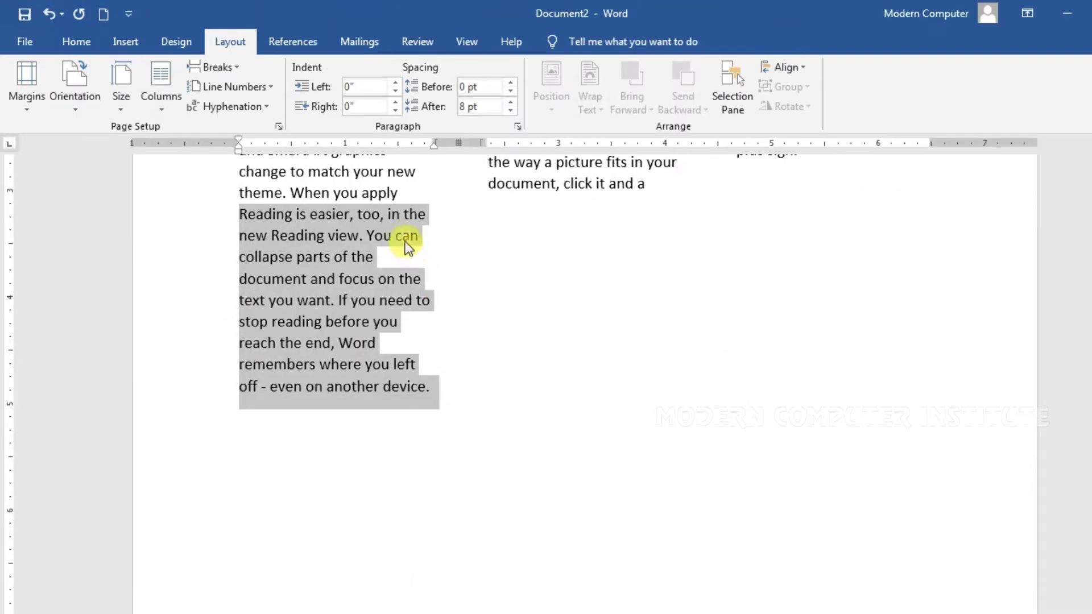
scroll(393, 308, "down", 3)
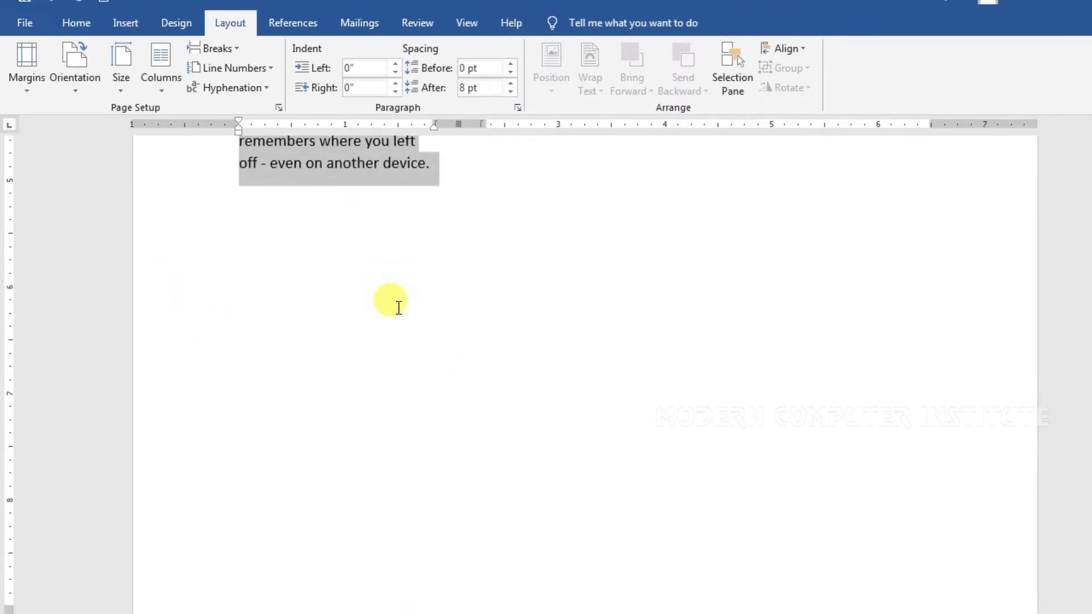
scroll(399, 307, "up", 4)
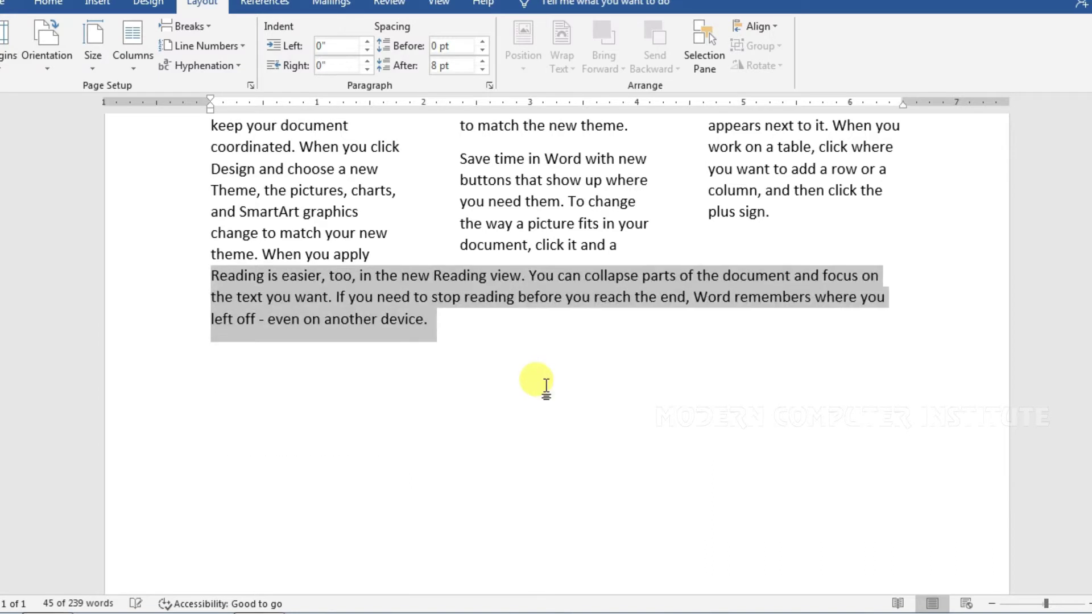
Paste the copied paragraph twice over the selected one and apply the Left column preset to both copies.
key("ctrl+v")
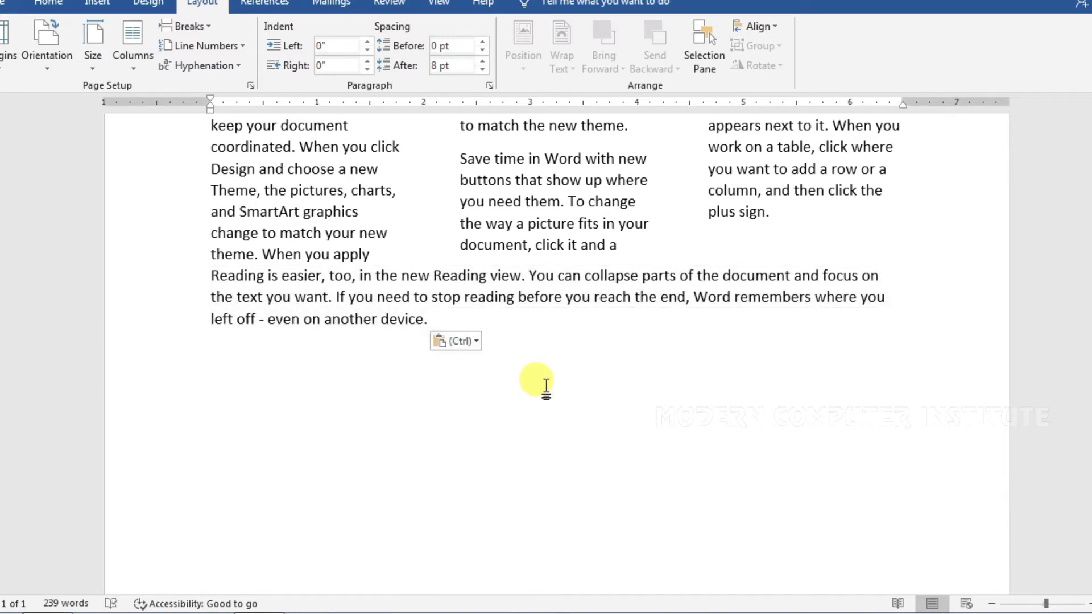
key("ctrl+v")
left_click_drag(433, 393, 236, 277)
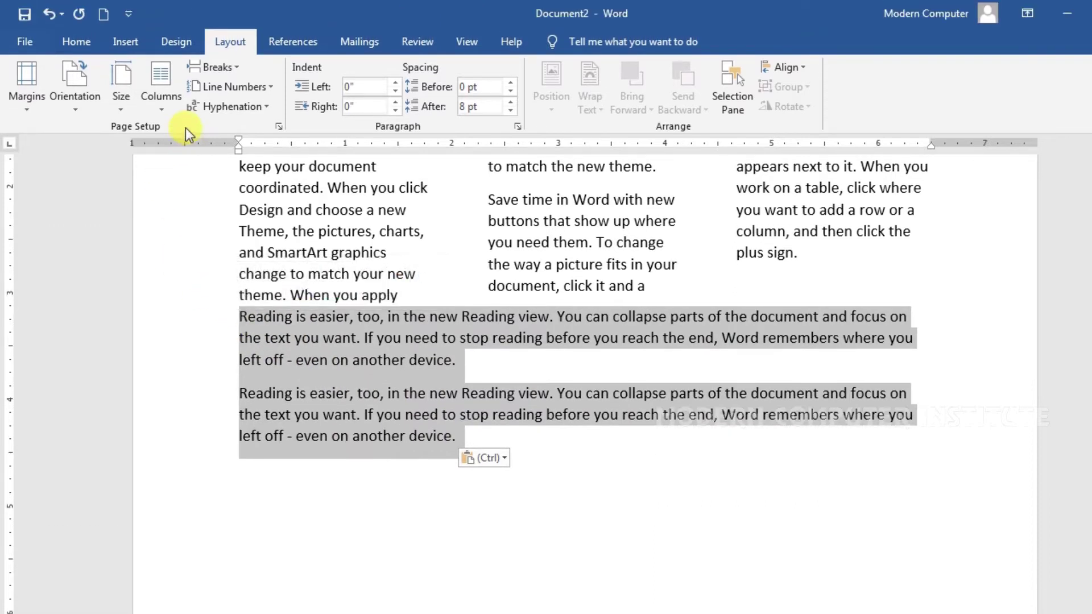
left_click(164, 102)
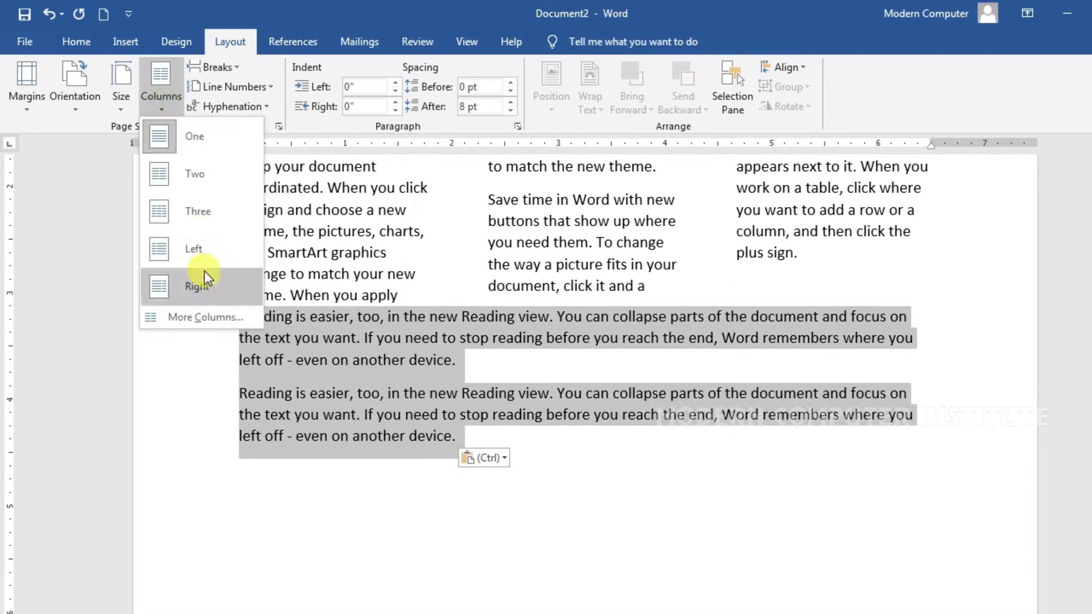
left_click(199, 251)
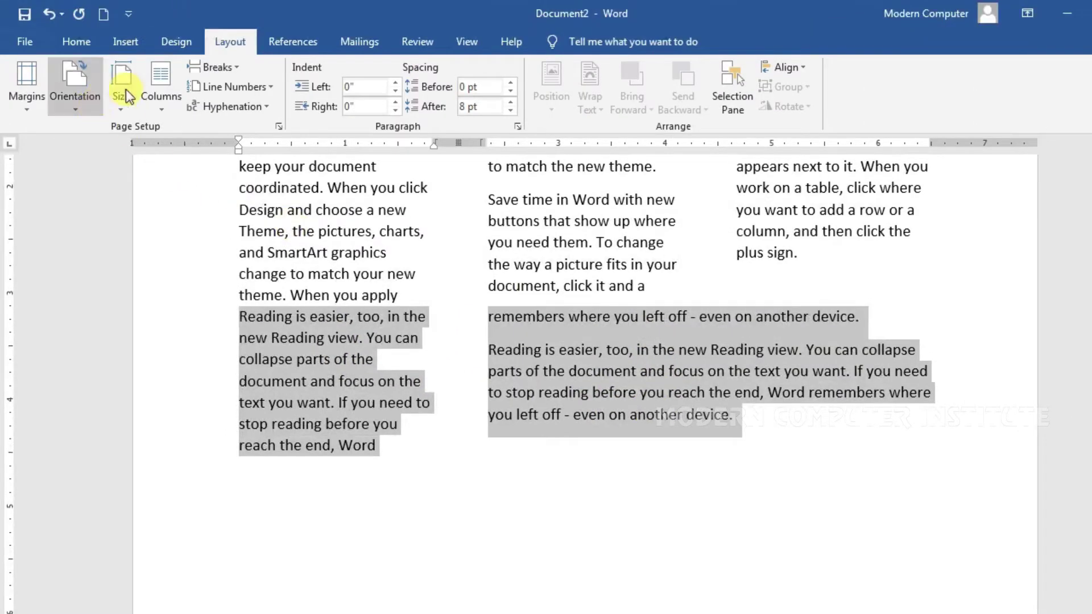
Change the two "Reading is easier" paragraphs to the Right column preset.
left_click(87, 44)
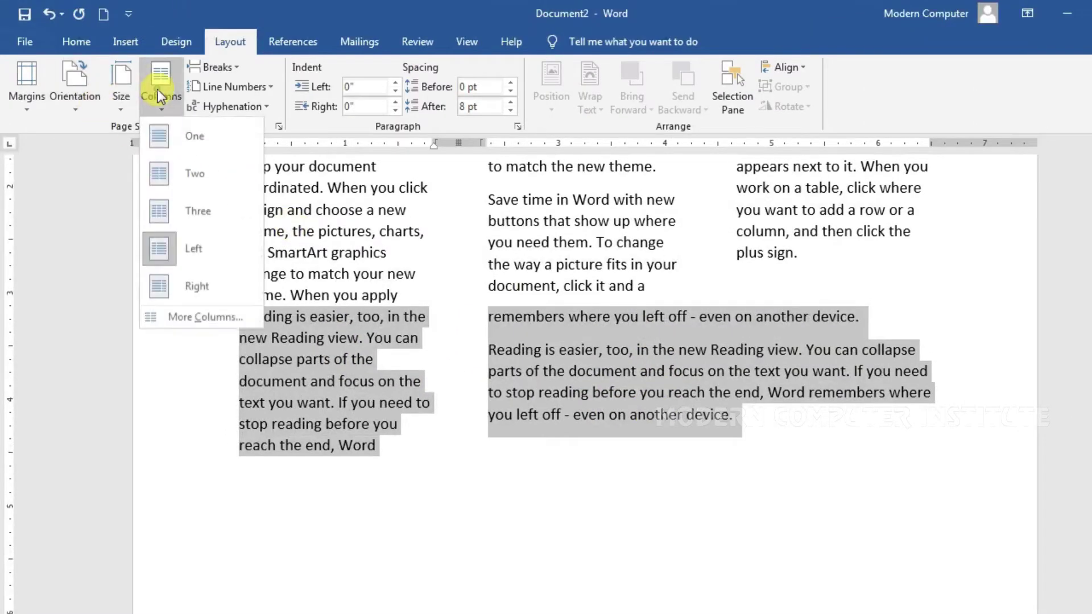
left_click(206, 294)
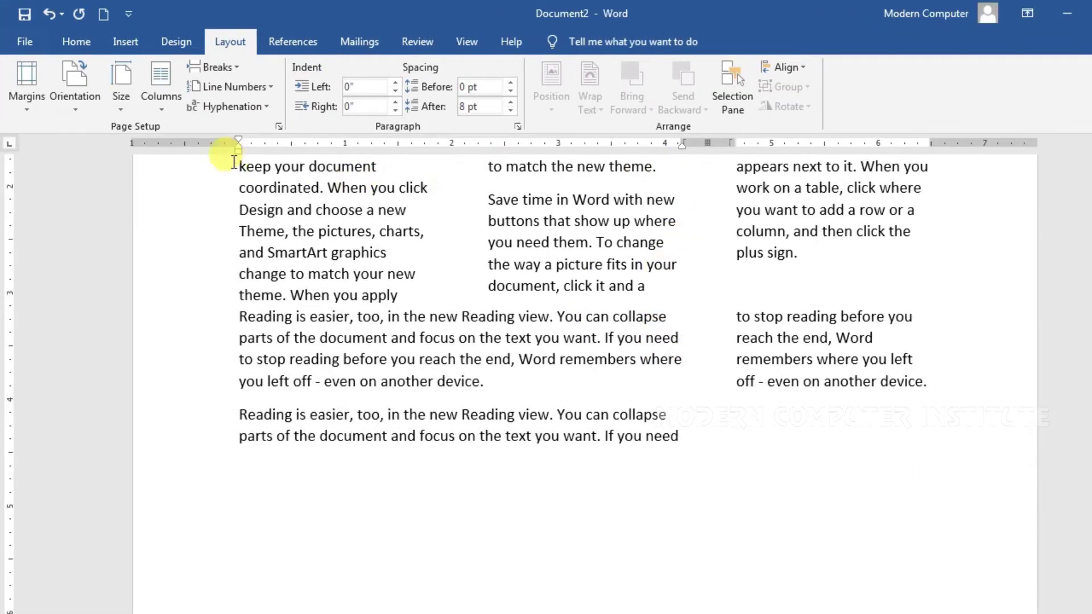
left_click(163, 97)
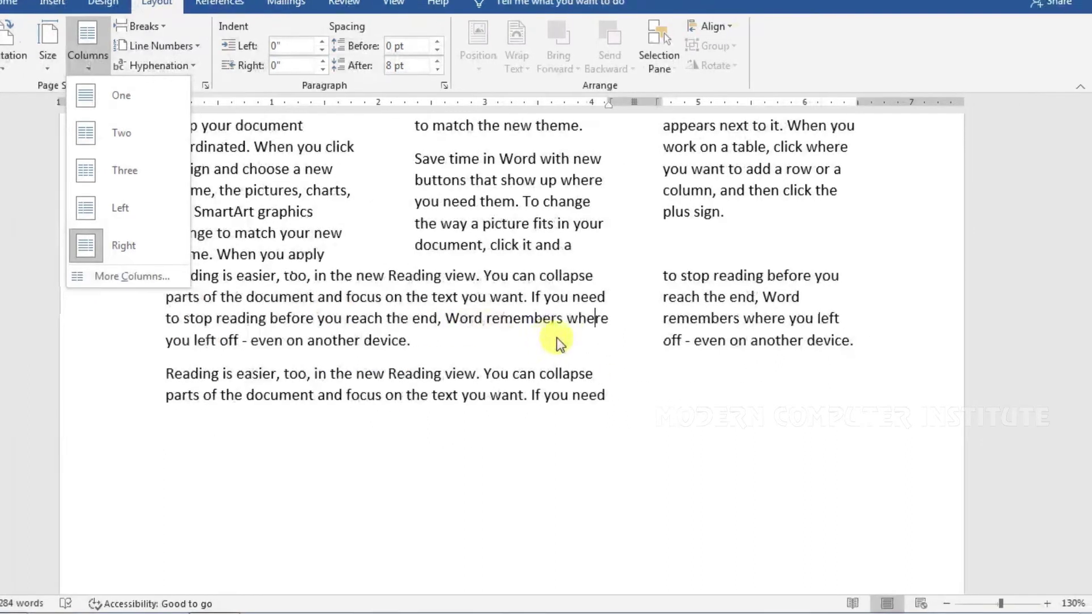
left_click(714, 401)
Delete the entire contents of the document.
scroll(731, 418, "up", 5)
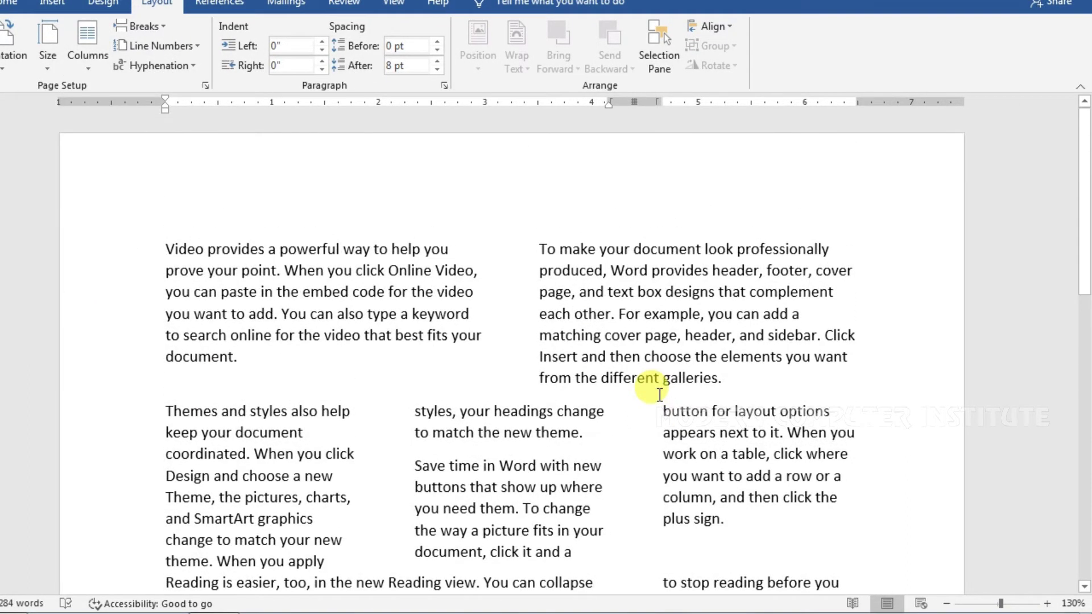
key("ctrl+a")
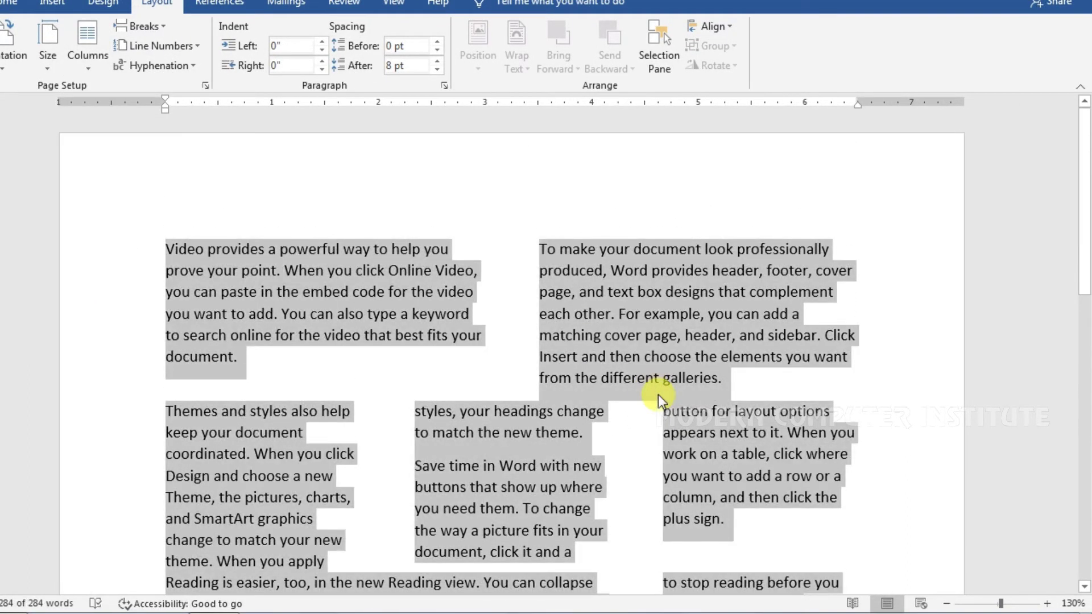
key("Delete")
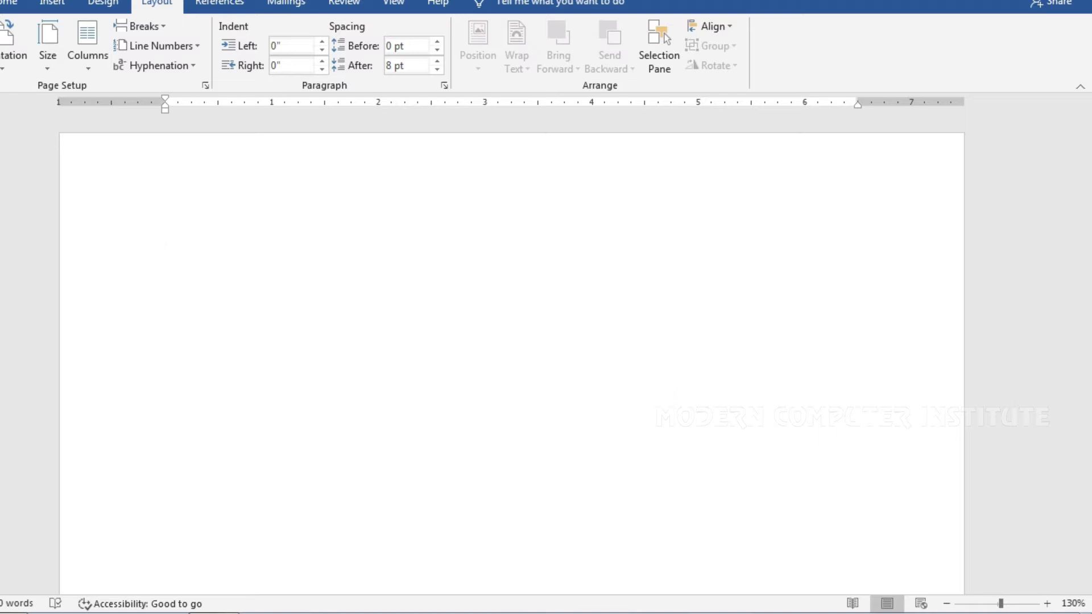
Enter the title "MODERN COMPUTER INSTITUTE" in the empty document and make it bold.
type("ODERN CO")
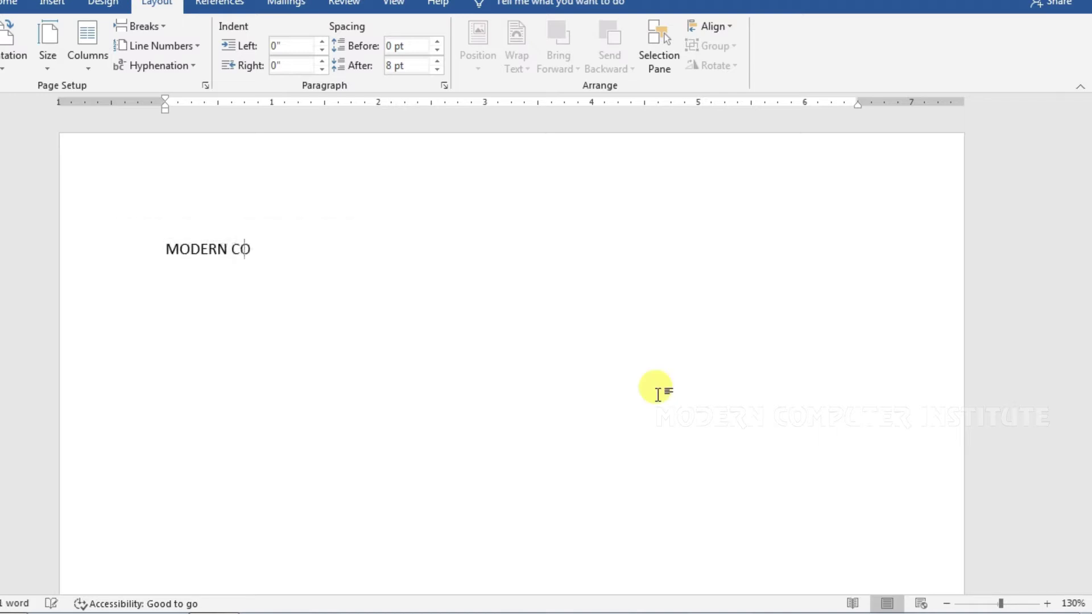
type("MPUTER INSTITUTE")
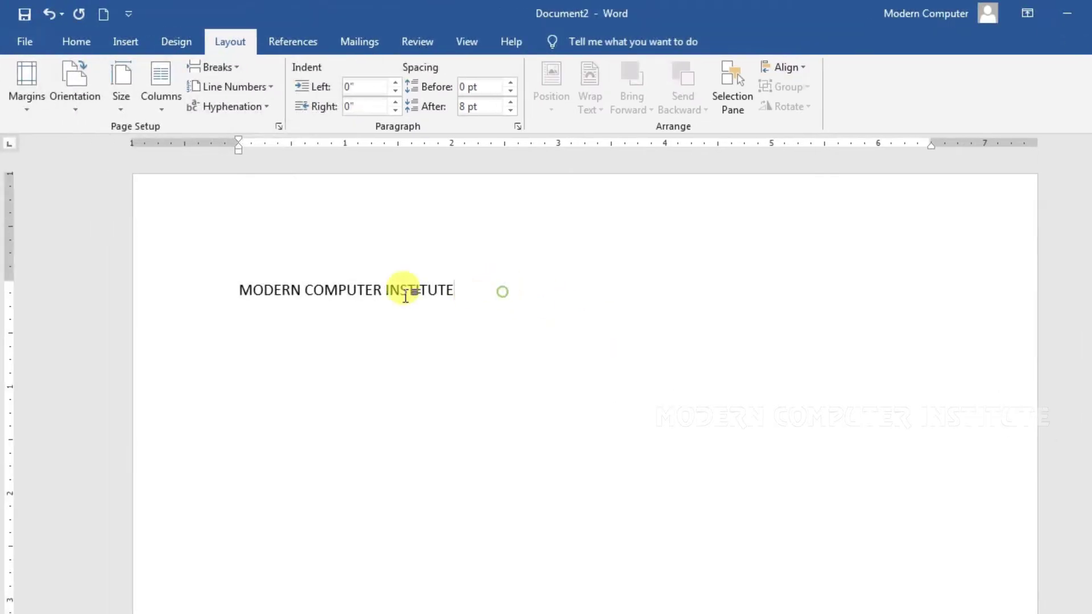
left_click_drag(329, 251, 116, 254)
left_click(200, 266)
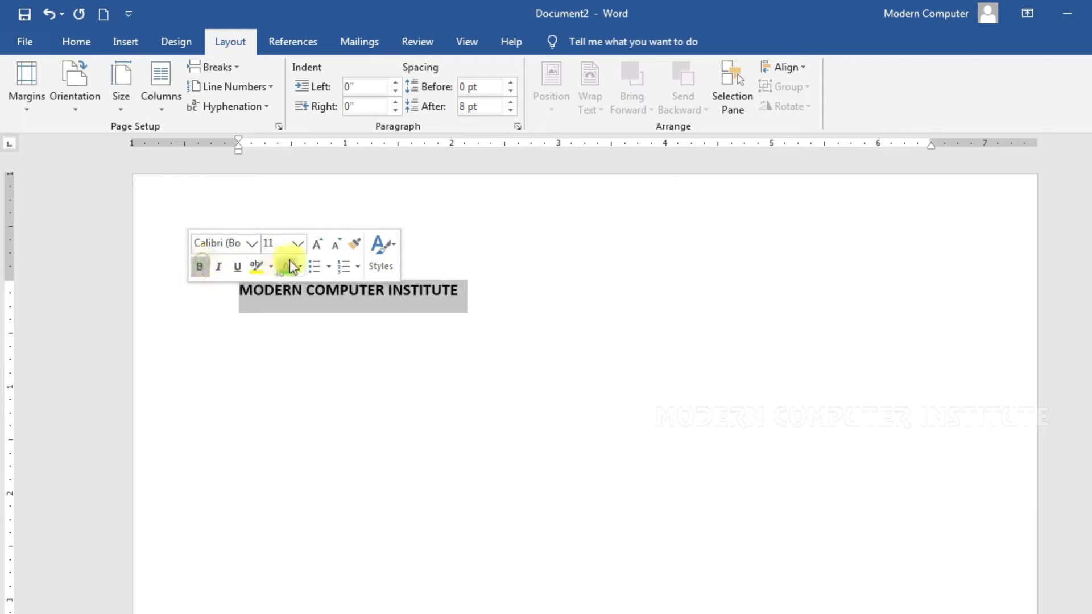
Enlarge the title to 26 pt and centre it on the page.
left_click(312, 245)
left_click(311, 245)
left_click(311, 244)
left_click(312, 245)
left_click(312, 245)
left_click(312, 244)
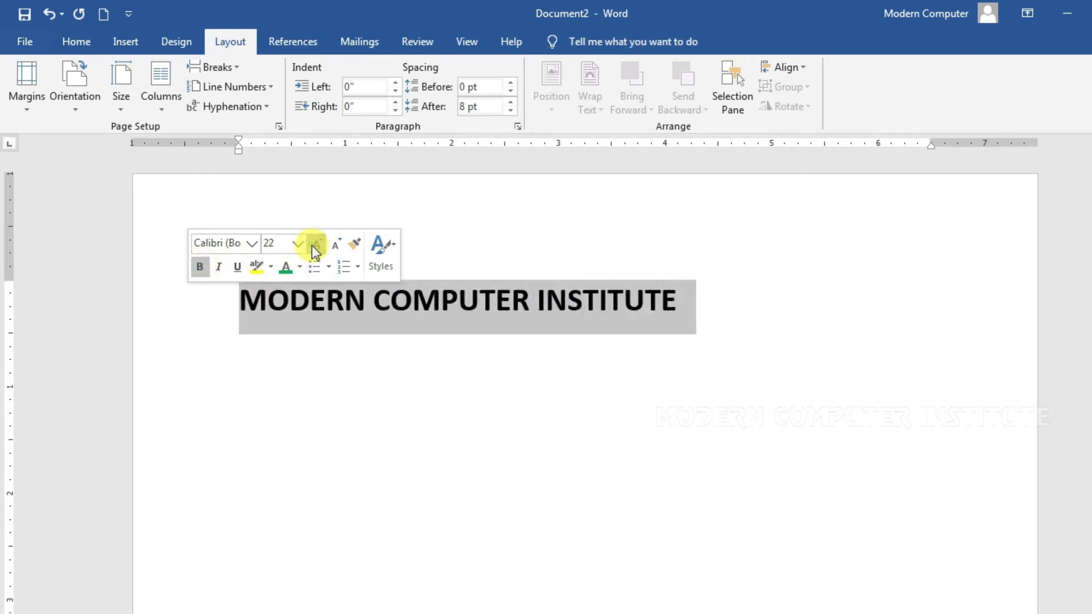
left_click(311, 244)
left_click(311, 244)
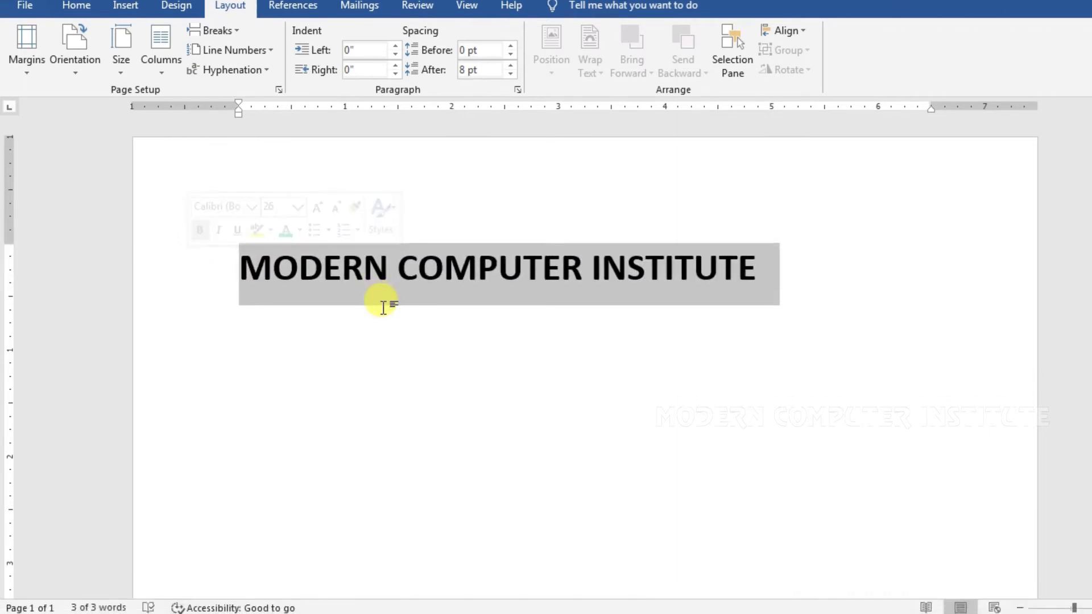
key("ctrl+e")
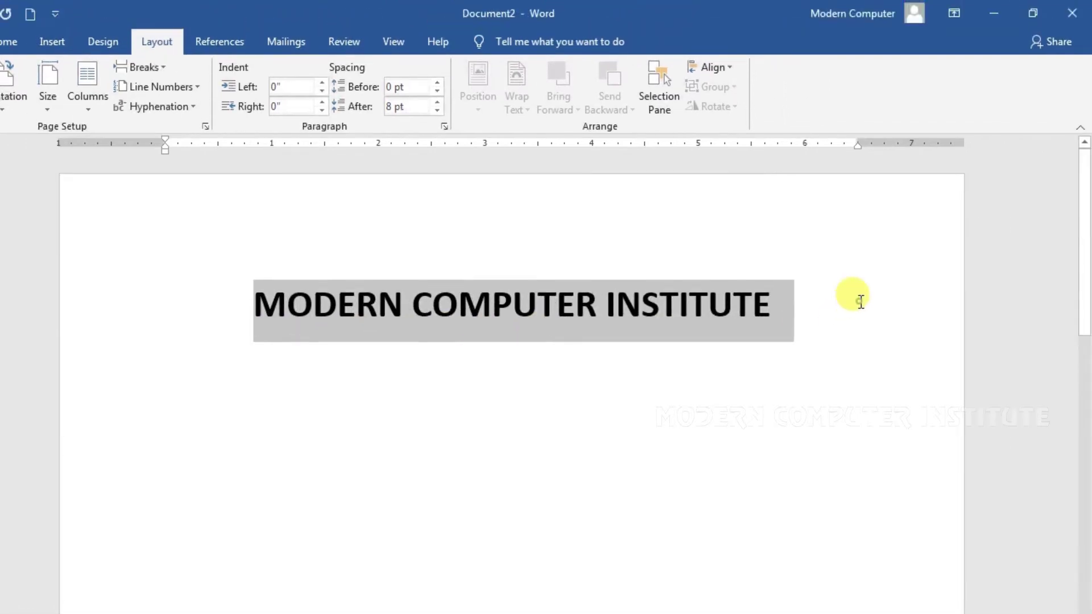
Start a new line below the title and format it as 14 pt, non-bold, left-aligned text.
left_click(935, 292)
key("Return")
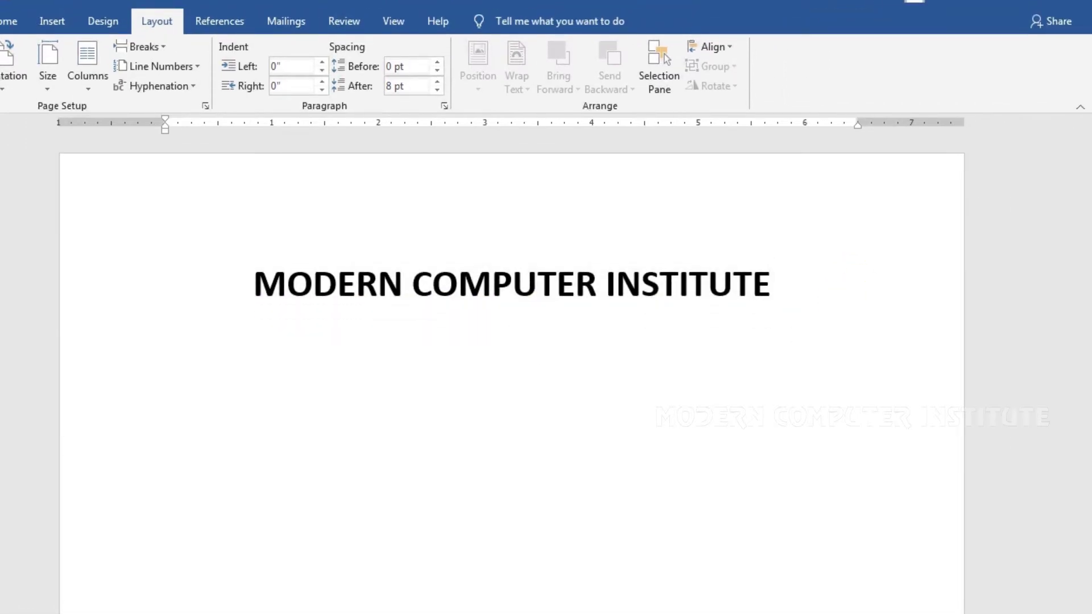
type("FD")
key("BackSpace")
key("BackSpace")
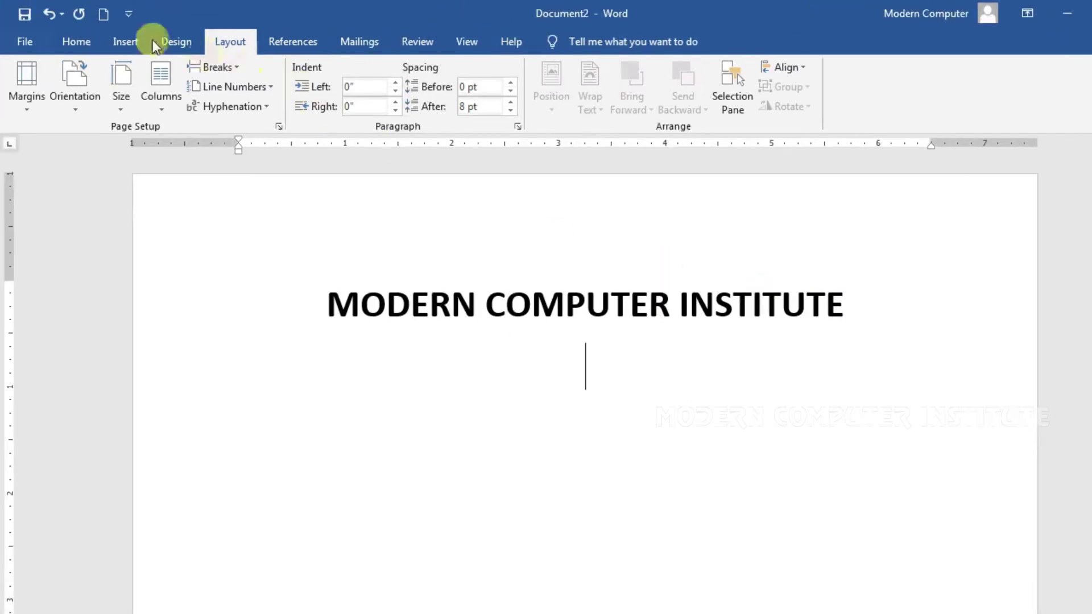
left_click(76, 41)
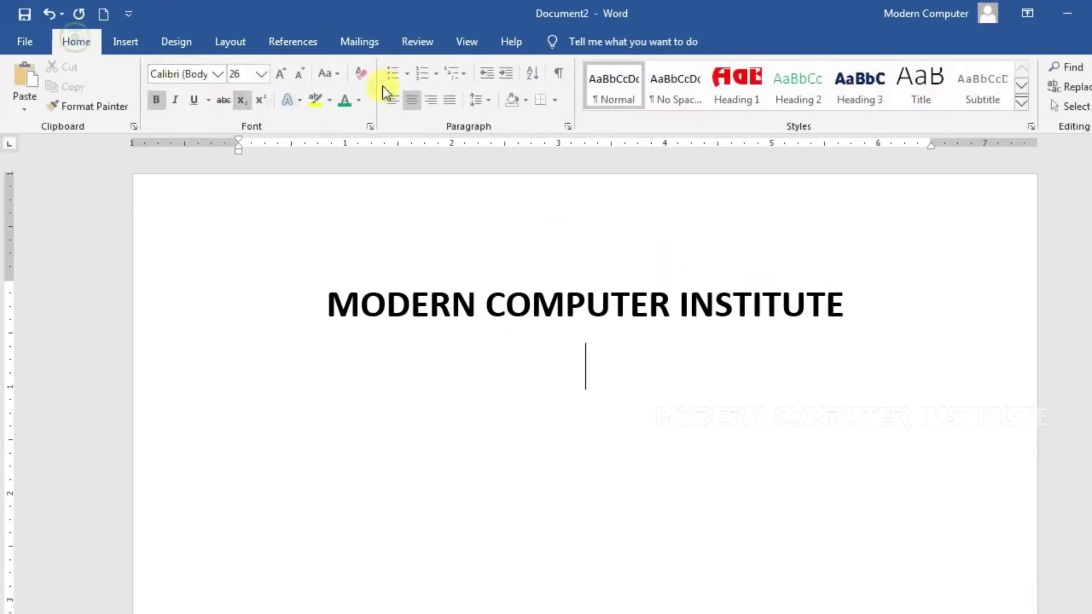
left_click(262, 74)
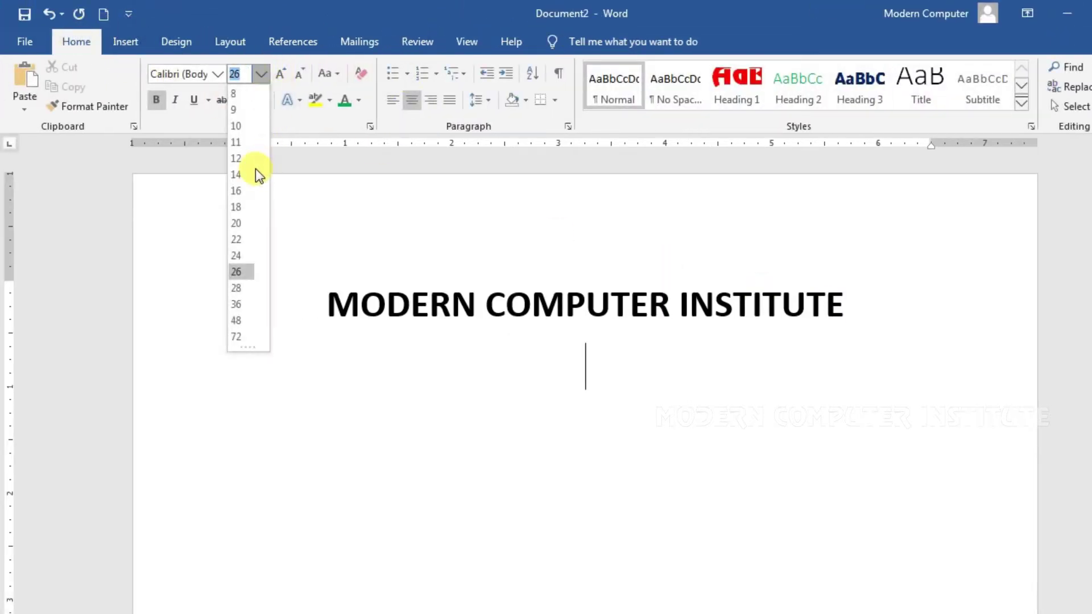
left_click(250, 168)
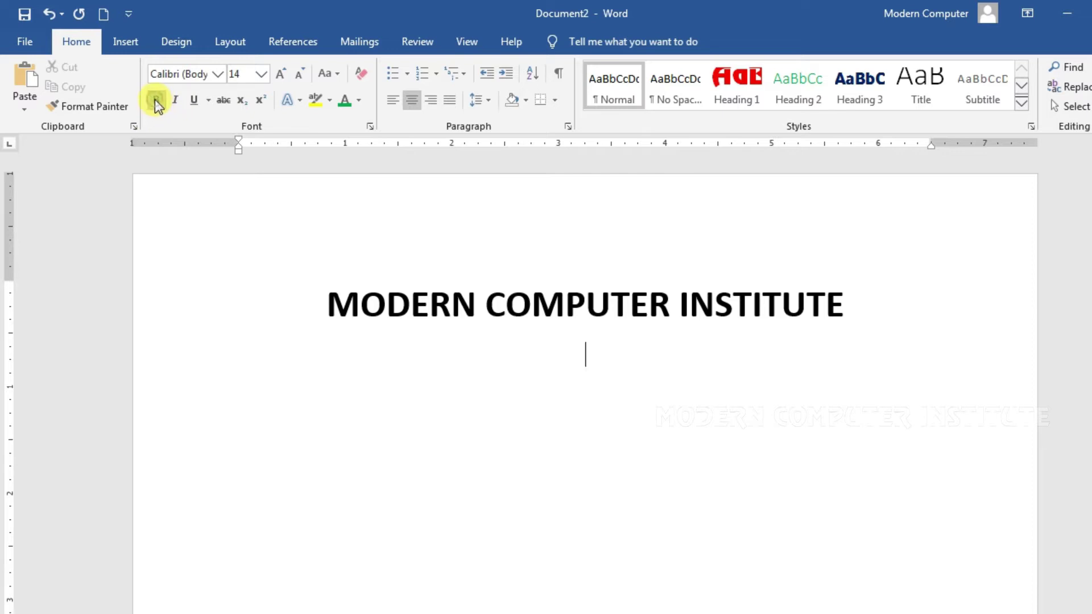
Try the Two column preset with the cursor below the title, and undo it.
left_click(232, 43)
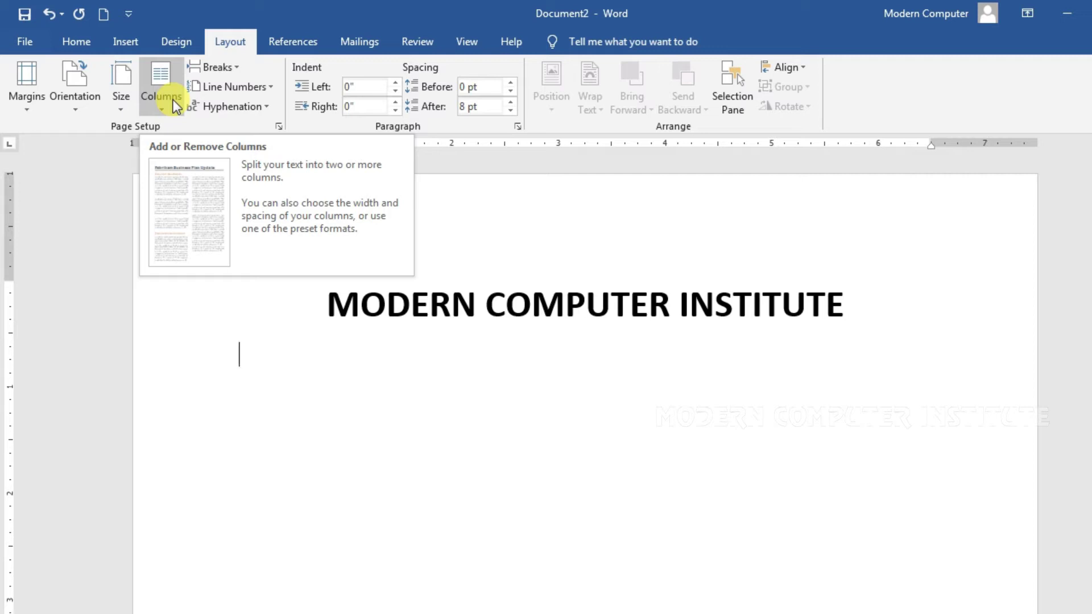
left_click(173, 100)
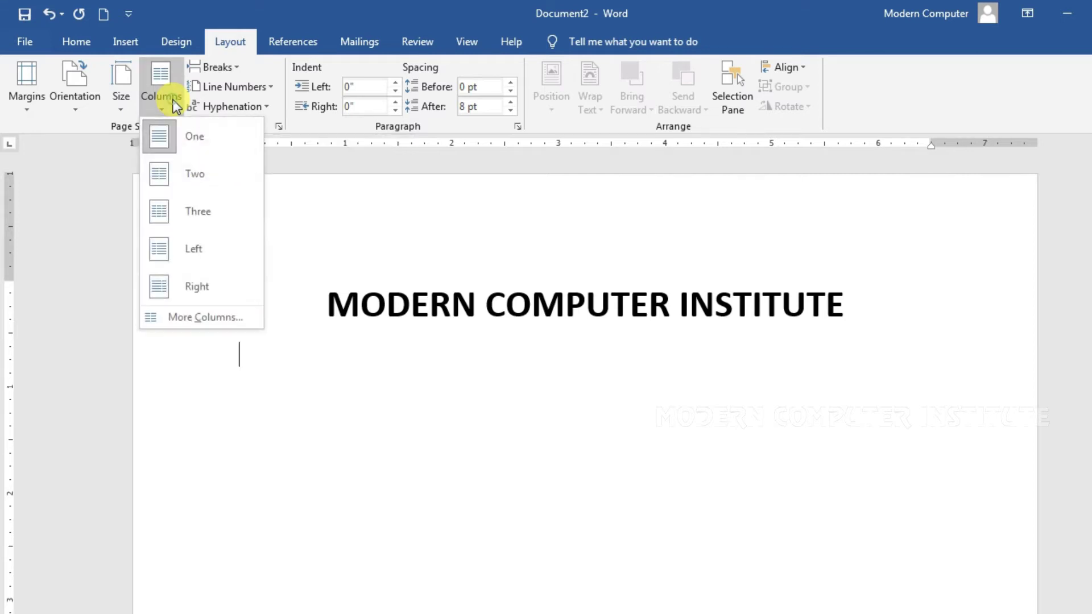
left_click(195, 174)
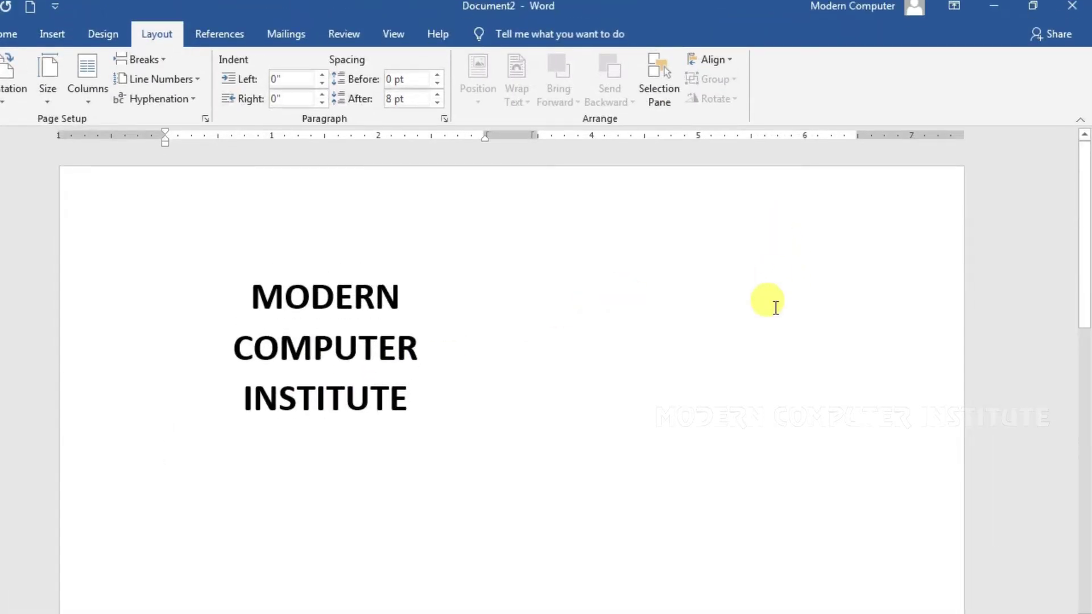
key("ctrl+z")
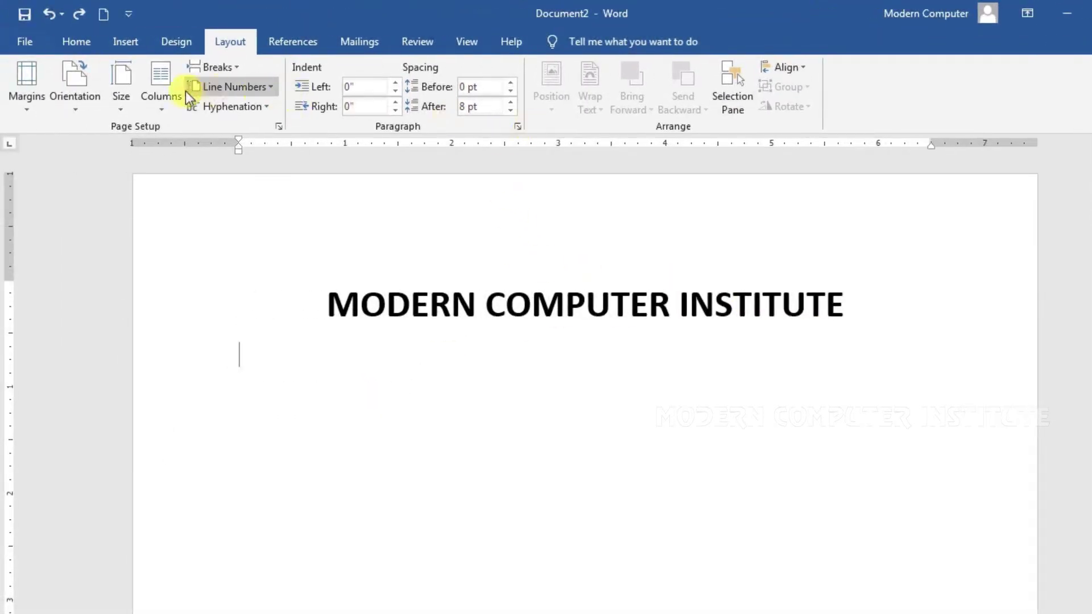
Try the Three column preset with the cursor below the title, and undo it.
left_click(166, 96)
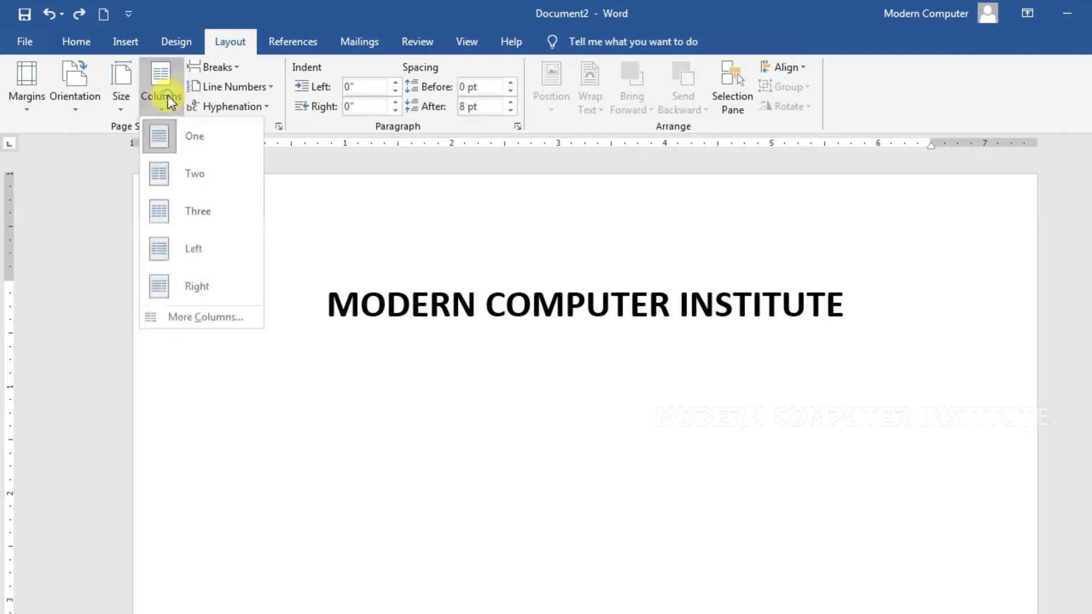
left_click(202, 210)
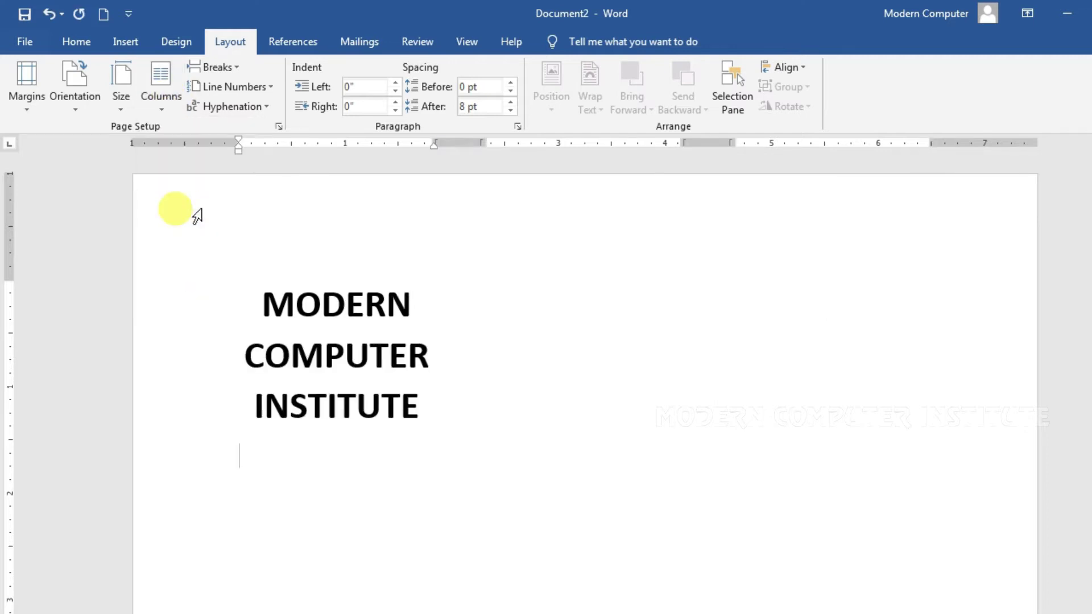
key("ctrl+z")
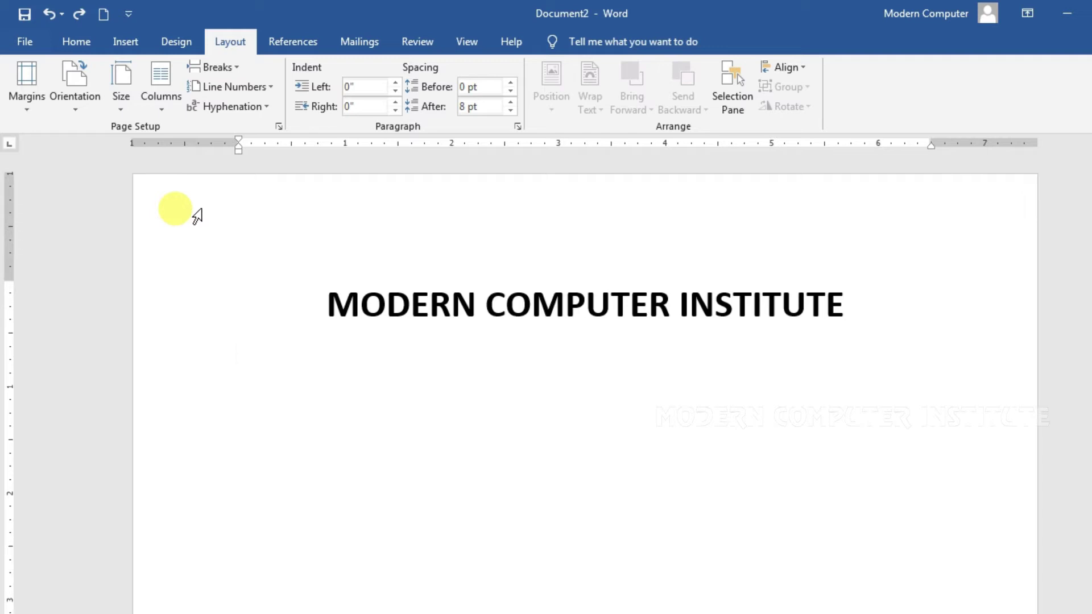
Try the Two preset from the detailed column settings, applied to the whole document, and undo it.
left_click(163, 101)
left_click(209, 298)
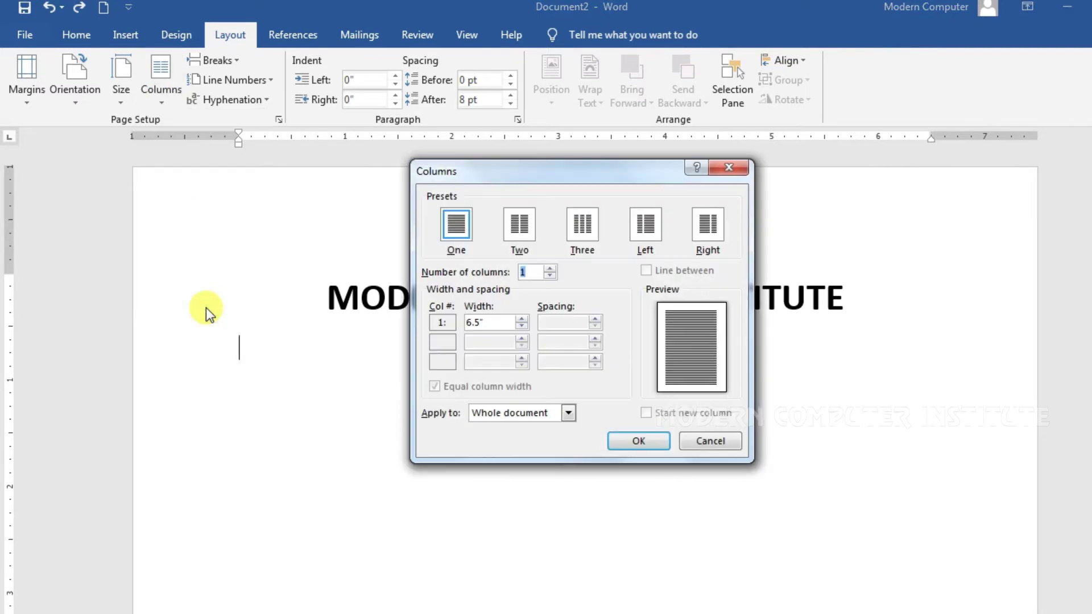
left_click(517, 239)
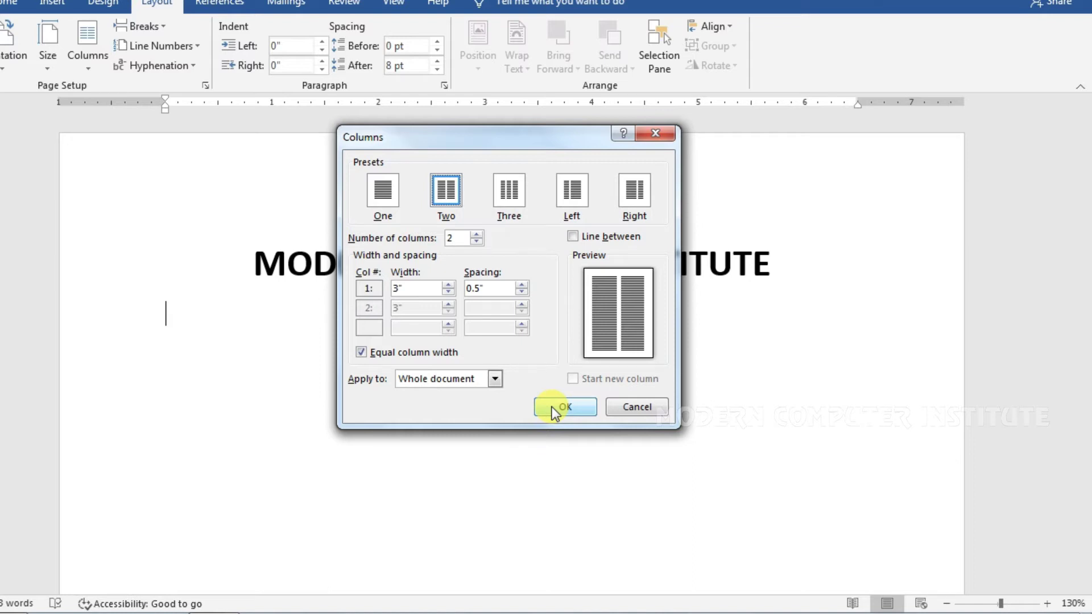
left_click(551, 407)
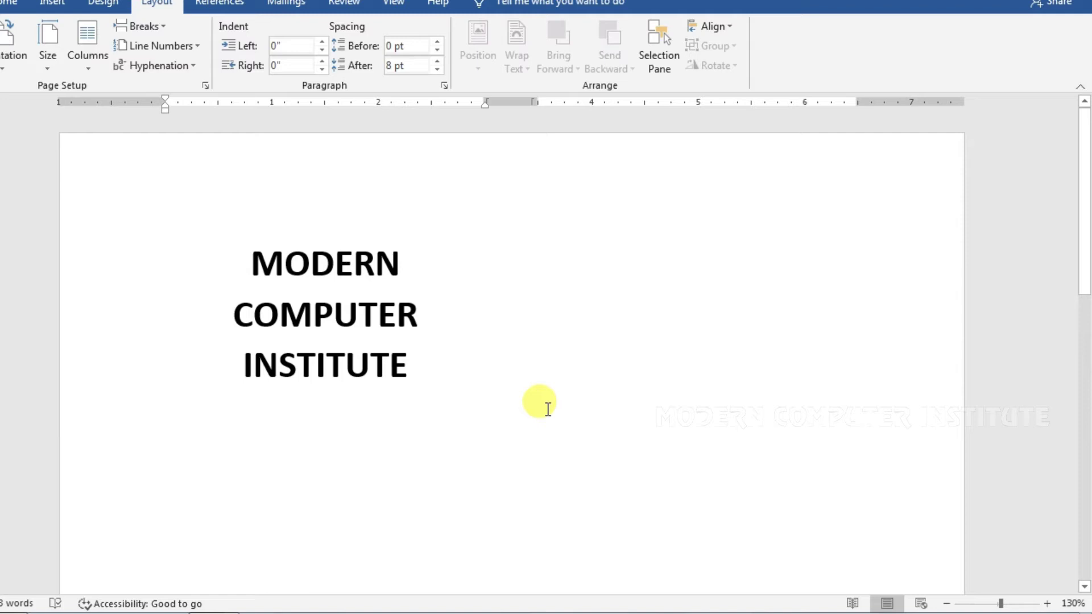
key("ctrl+z")
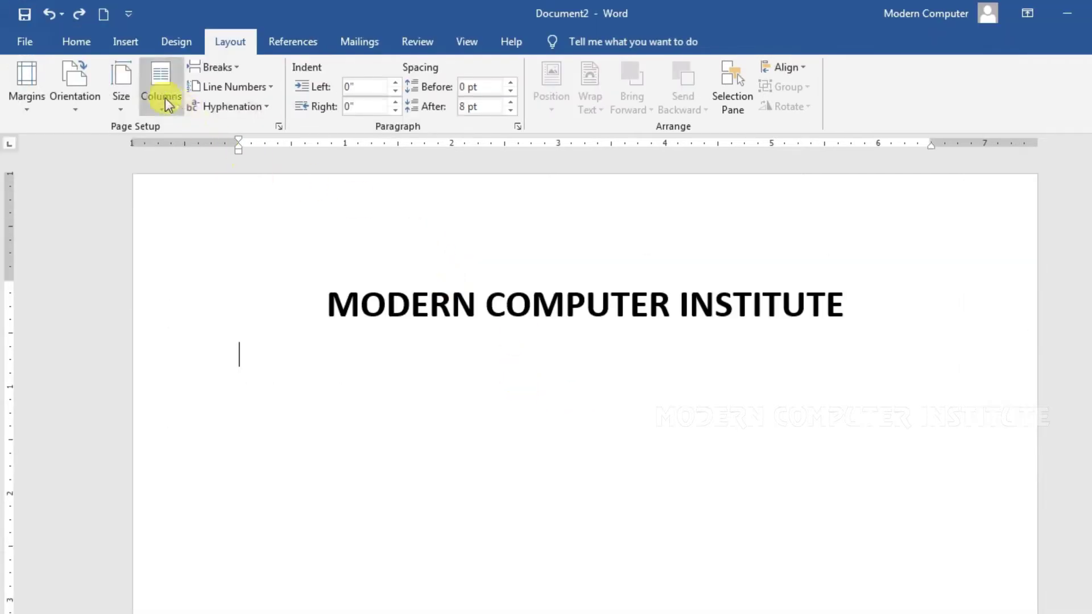
Set up two columns below the title from the detailed column settings, applied to "This point forward".
left_click(96, 67)
left_click(214, 310)
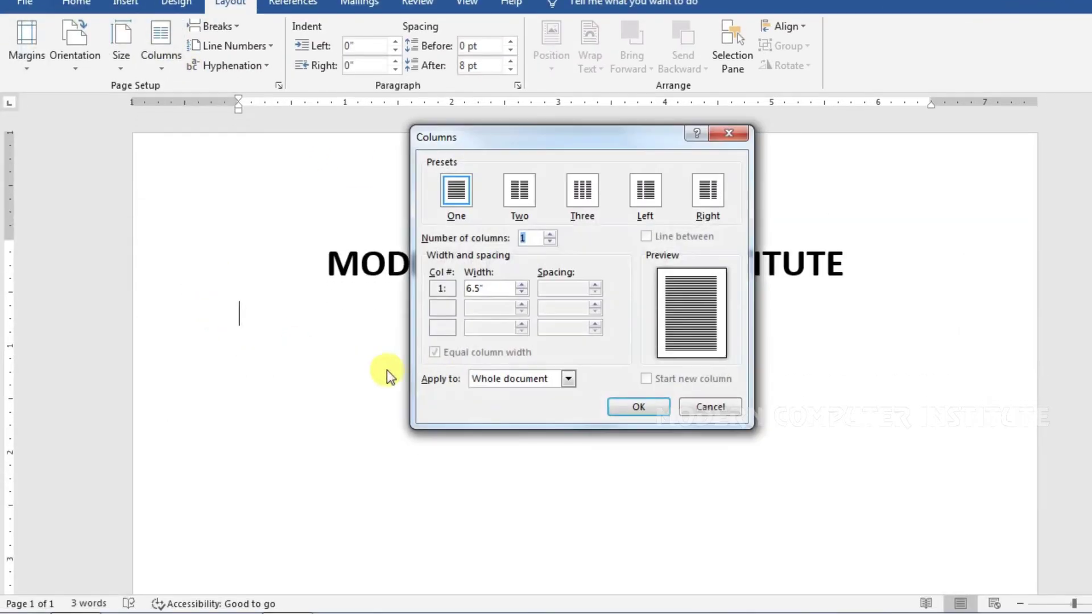
left_click(522, 232)
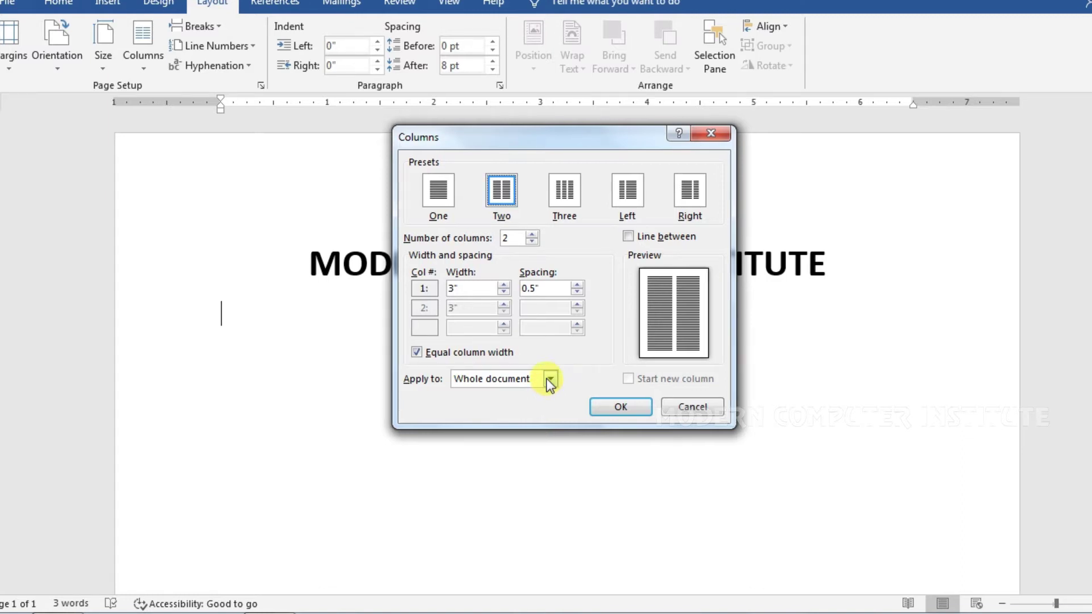
left_click(549, 379)
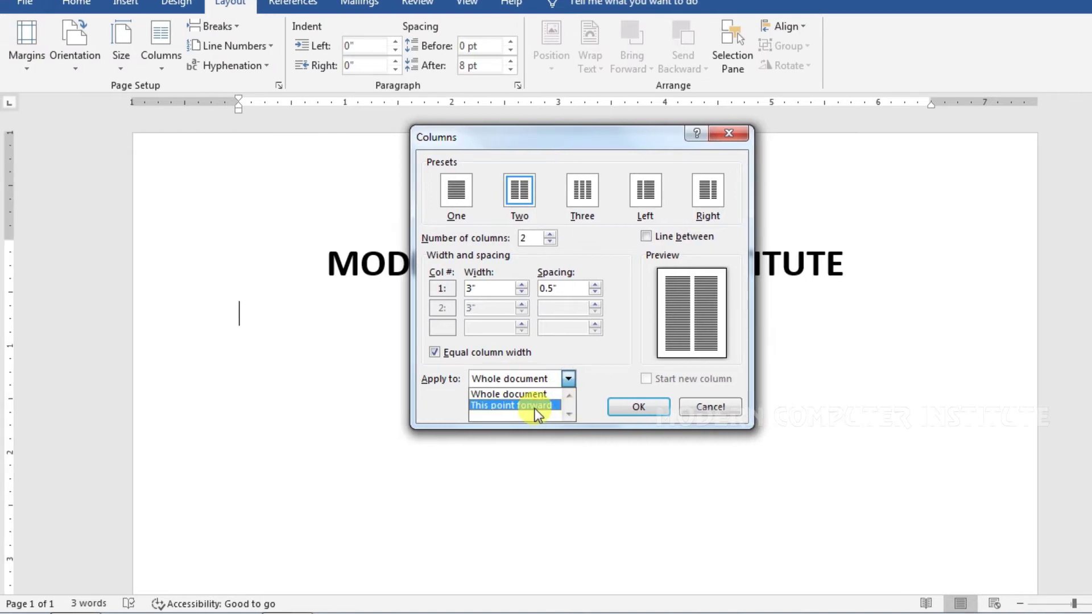
left_click(534, 406)
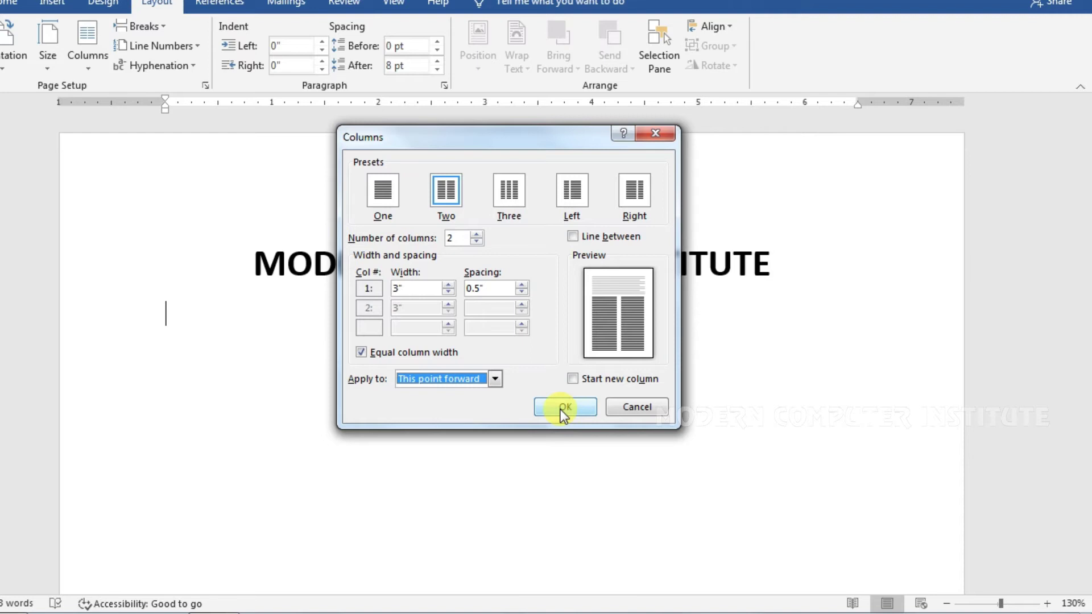
left_click(563, 407)
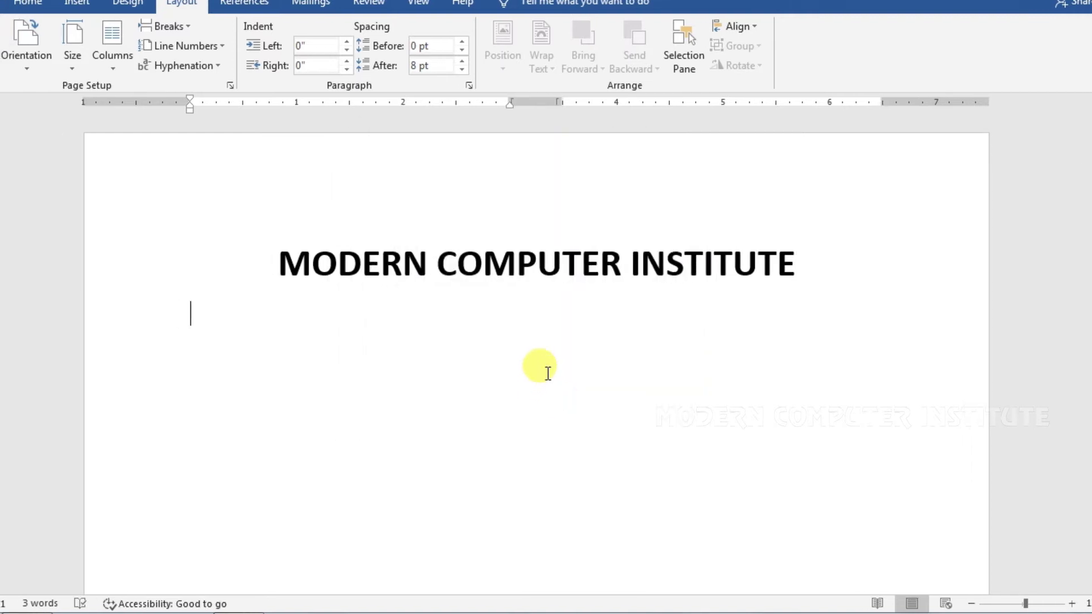
Enter about eight lines of placeholder text starting "K JSKA KFDSA" in the first column and justify the paragraph.
type("K JSK")
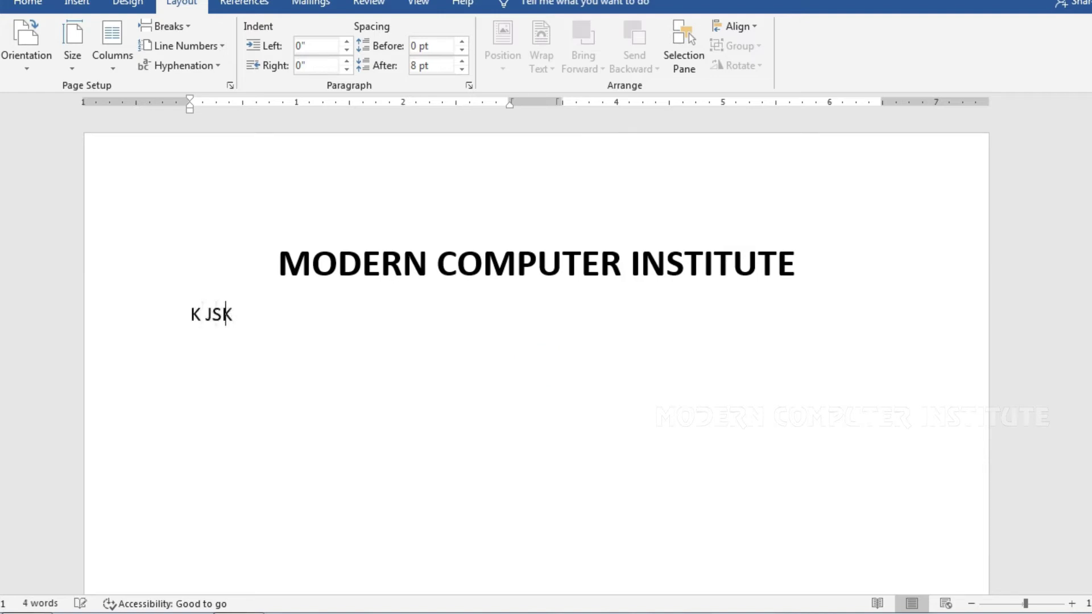
type("A KFDSA KLFDSKLA KLFDSMA KFMDSKA MFDKL")
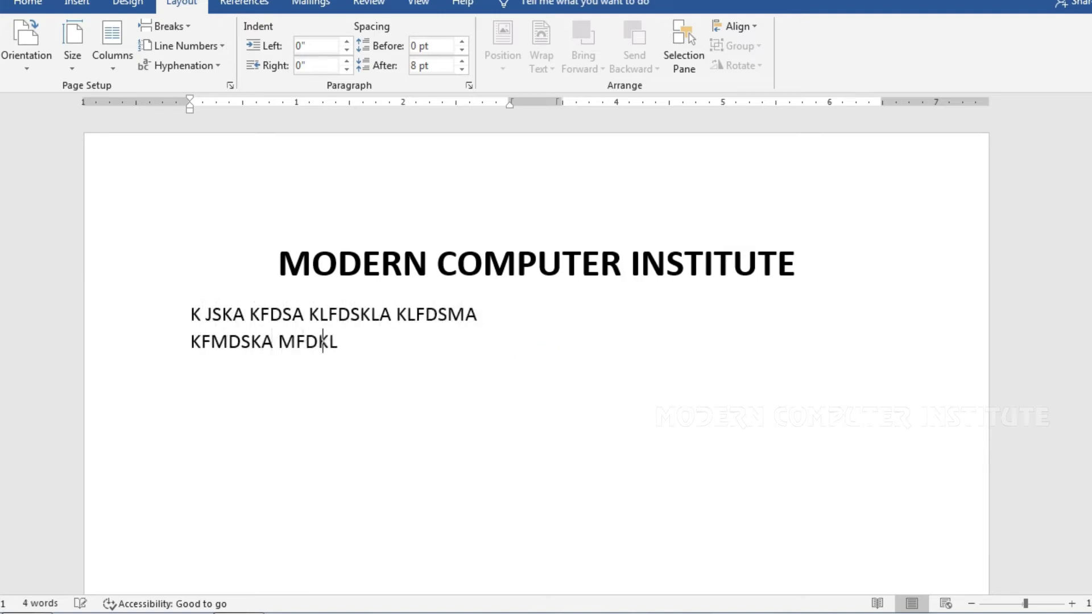
type("SMA KFDSMKL AMFDSKL FKLDSA KLFDSKL AFDSKL KLF")
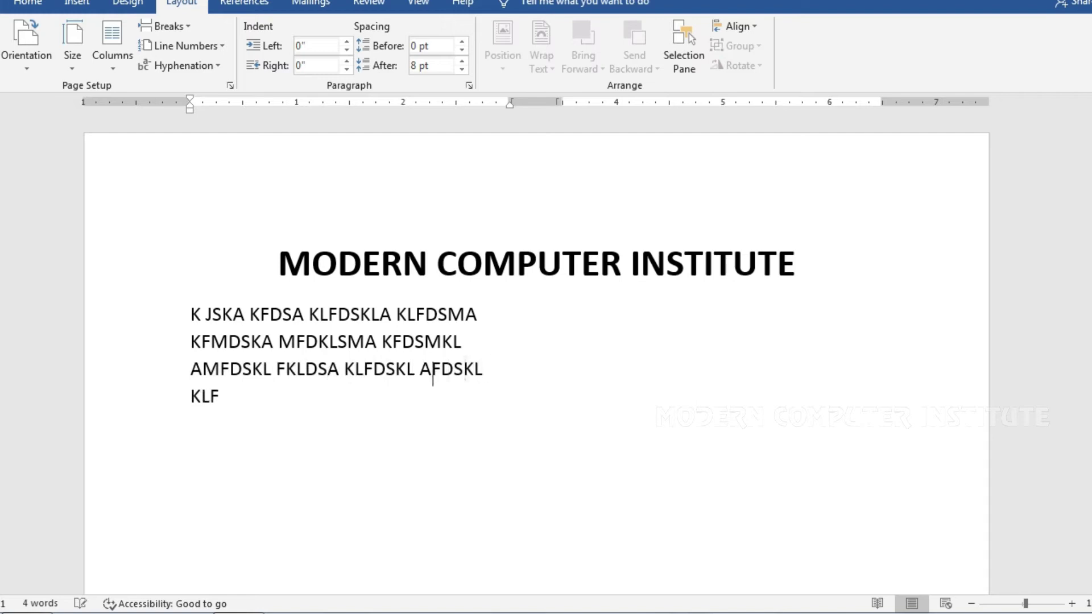
type("DSA KFDSKLA FKLDSN AKLFDSKL AFKLDS AKLFDSLKA")
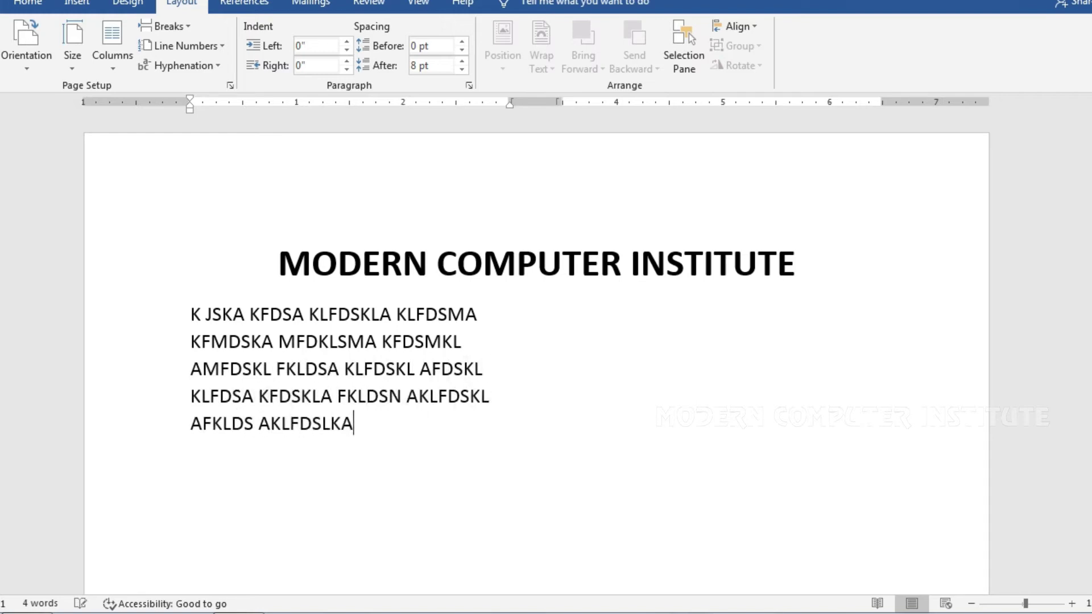
type(" FNDKSA NFKDSNA KFNDSK NFKLDSNA KFNDSKA NFKLSDN LKFDSNAKL NFDSK ANFKLSD")
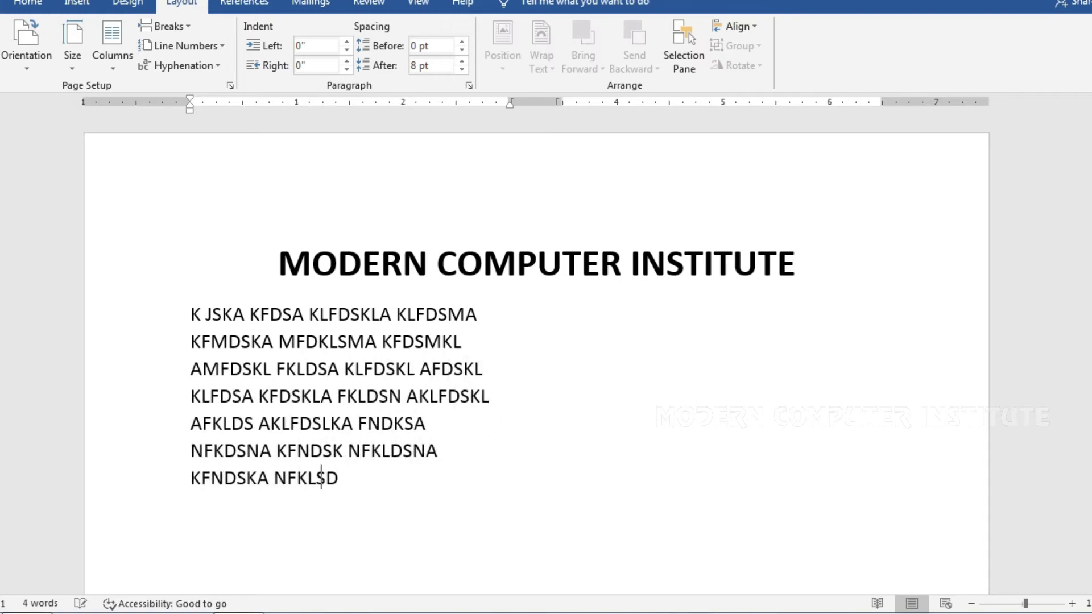
type("NFNSDAKL NDS")
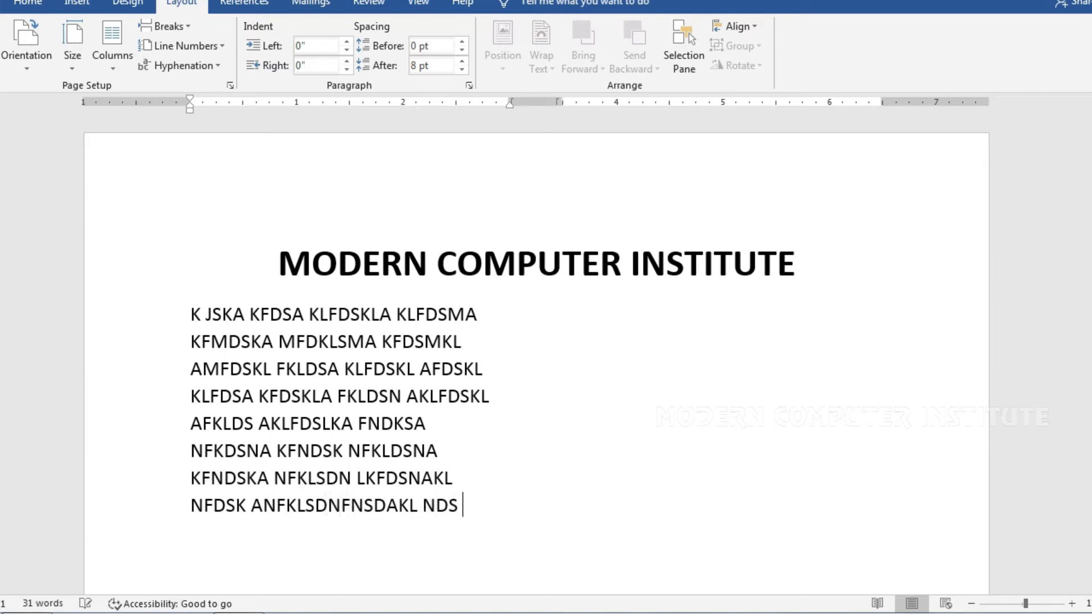
key("ctrl+j")
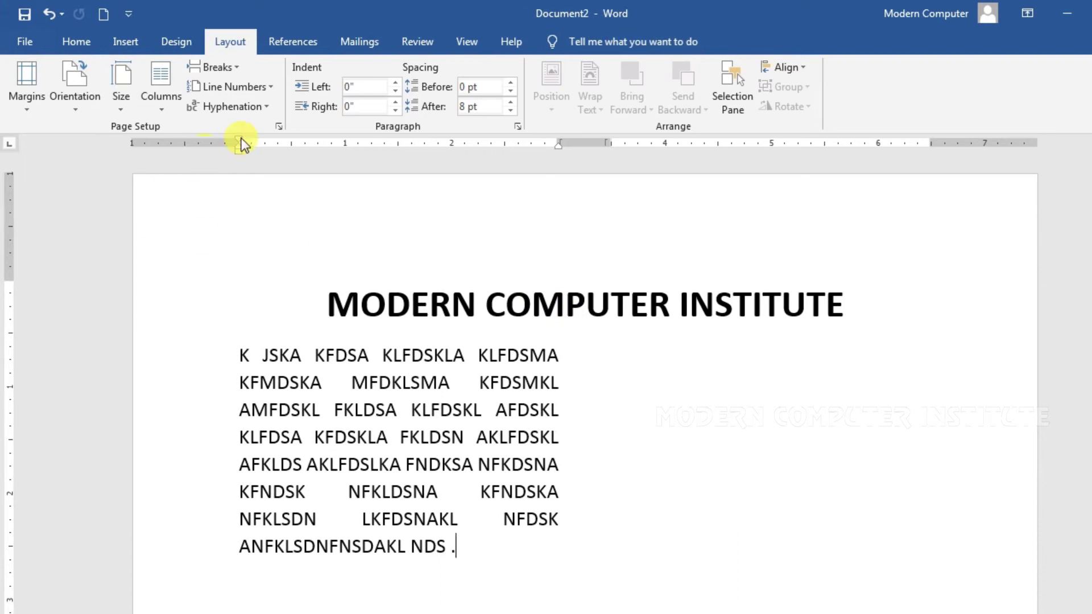
Try a column break at the end of the first column's placeholder text, and remove it.
left_click(233, 67)
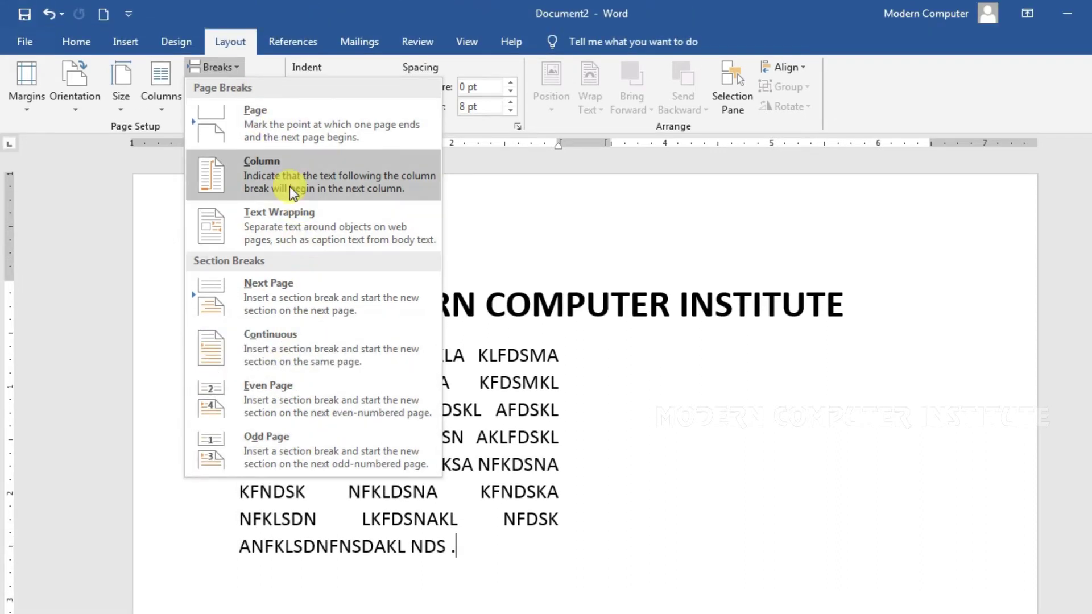
left_click(281, 131)
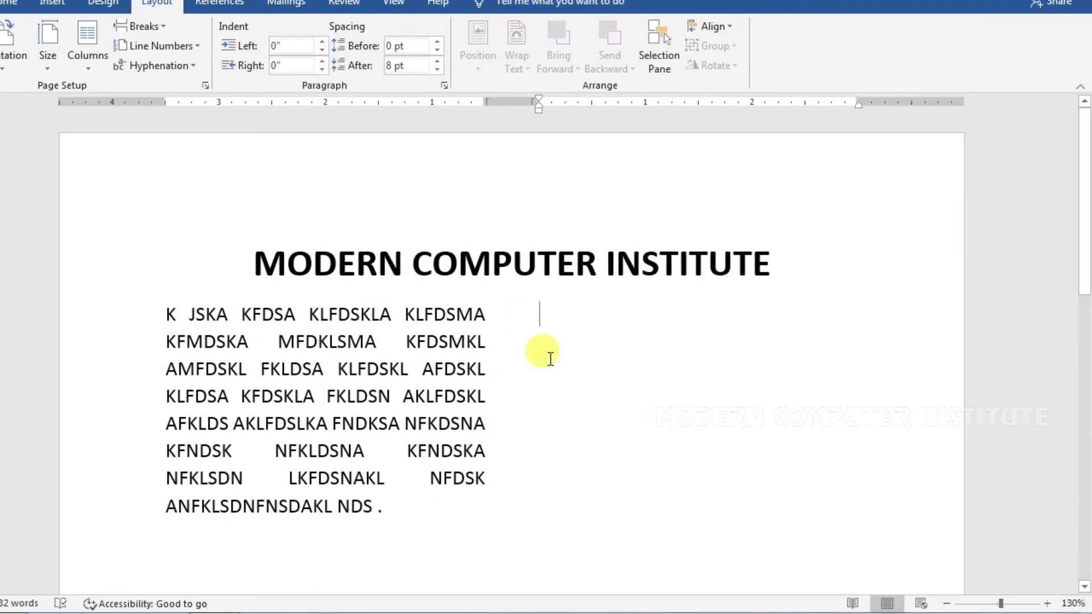
key("BackSpace")
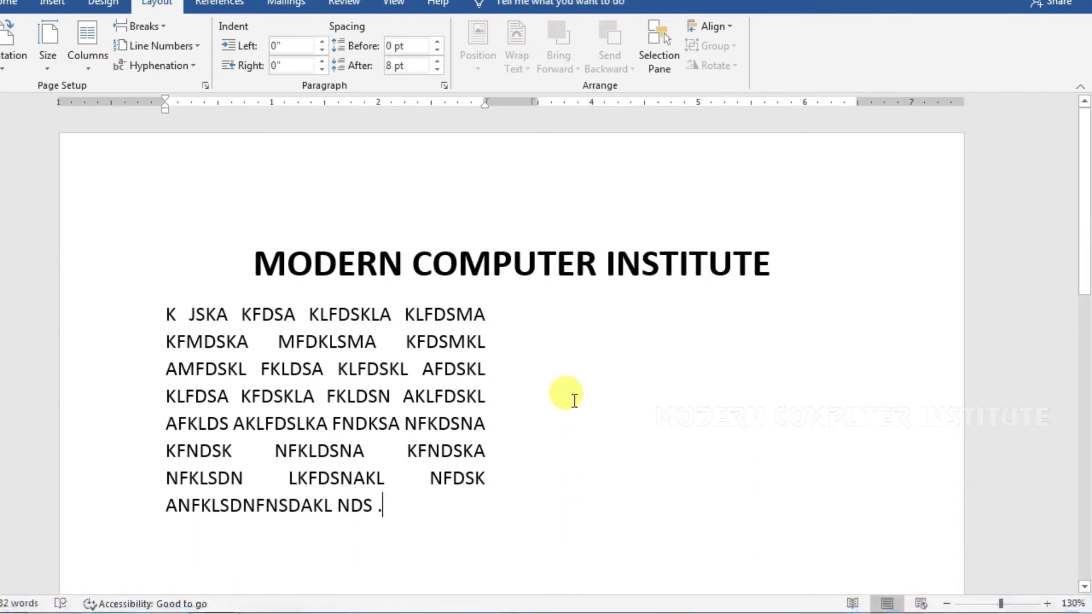
Try to place the cursor directly in the empty second column.
double_click(547, 312)
left_click(543, 322)
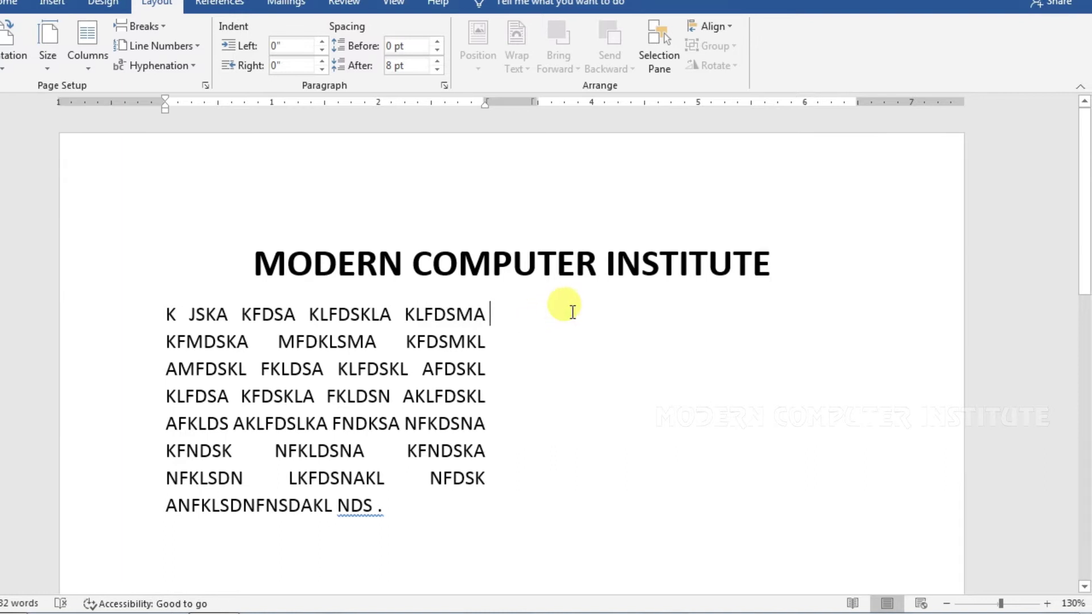
double_click(571, 311)
left_click(569, 311)
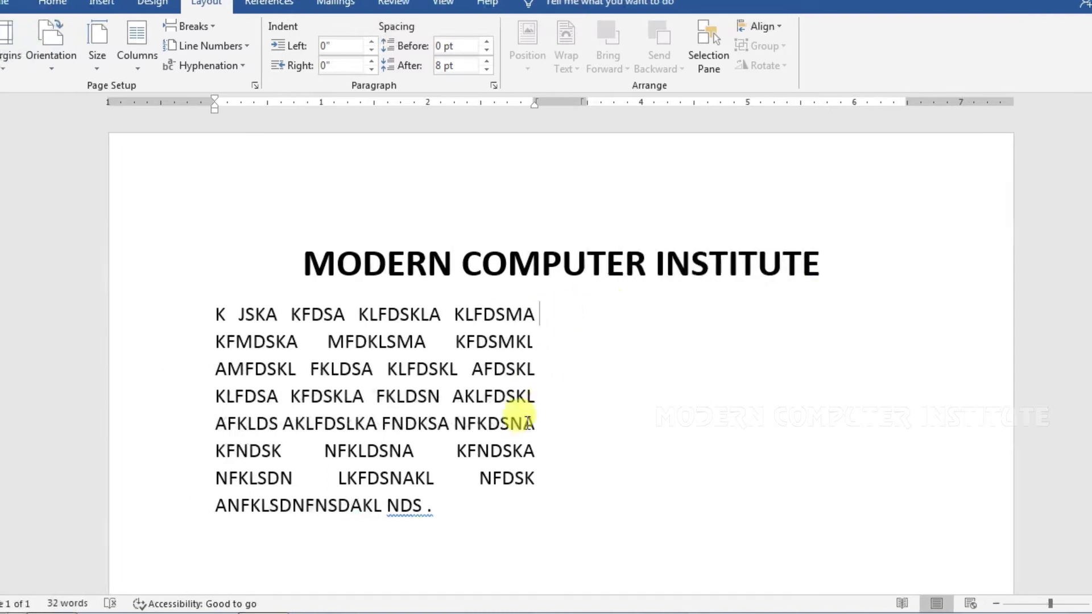
Insert a column break after the first column's text and enter about eight lines of placeholder text starting "KLJ FKLDSJA" in the second column.
left_click(437, 508)
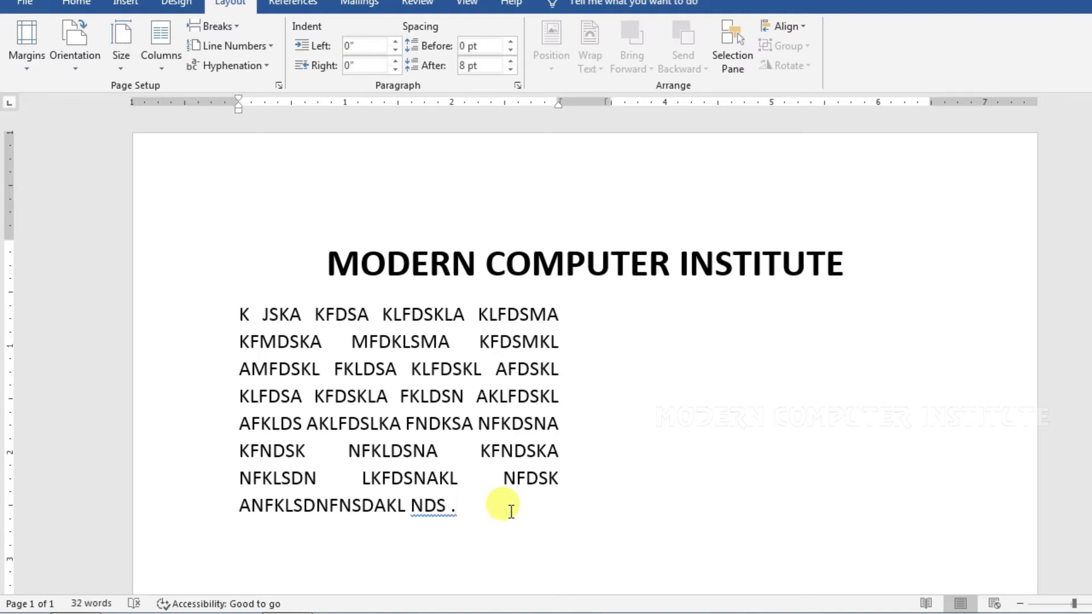
key("ctrl+shift+Return")
type("KL")
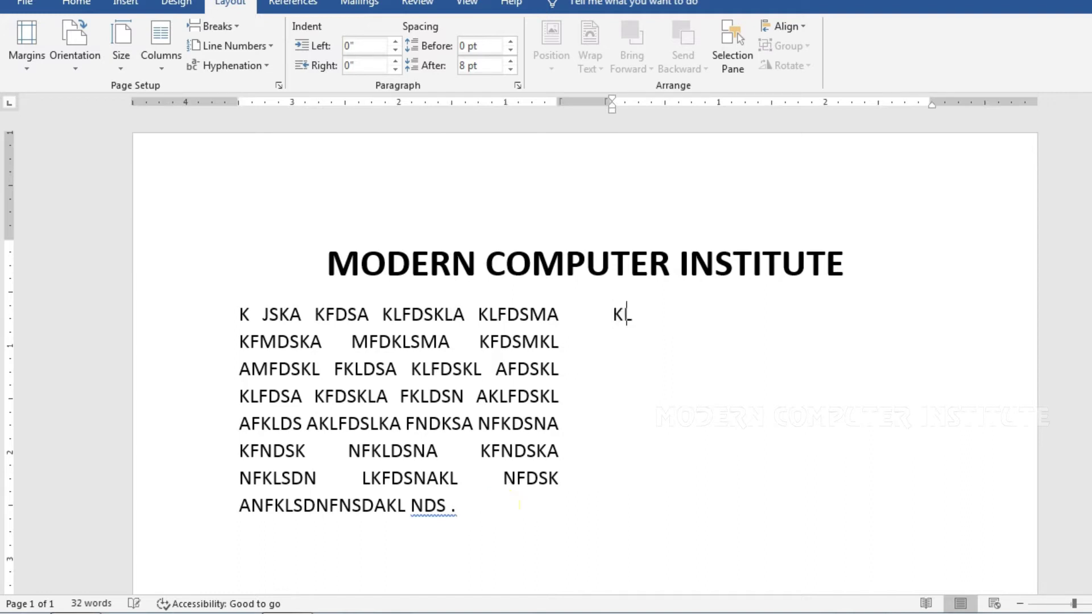
type("J FKLDSJA LKFJDSKLA JFKLDSAK LNFDSKL NFKDSN")
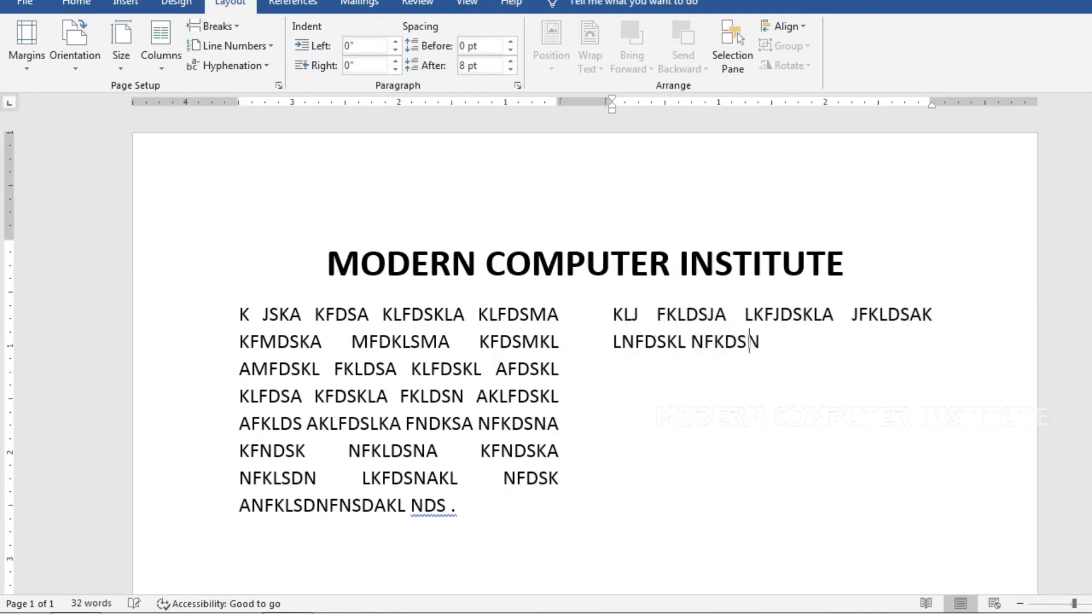
type("A KFNDSKLA NFDKSAN KLFDNSAKL NFDKSAN FSDNK ")
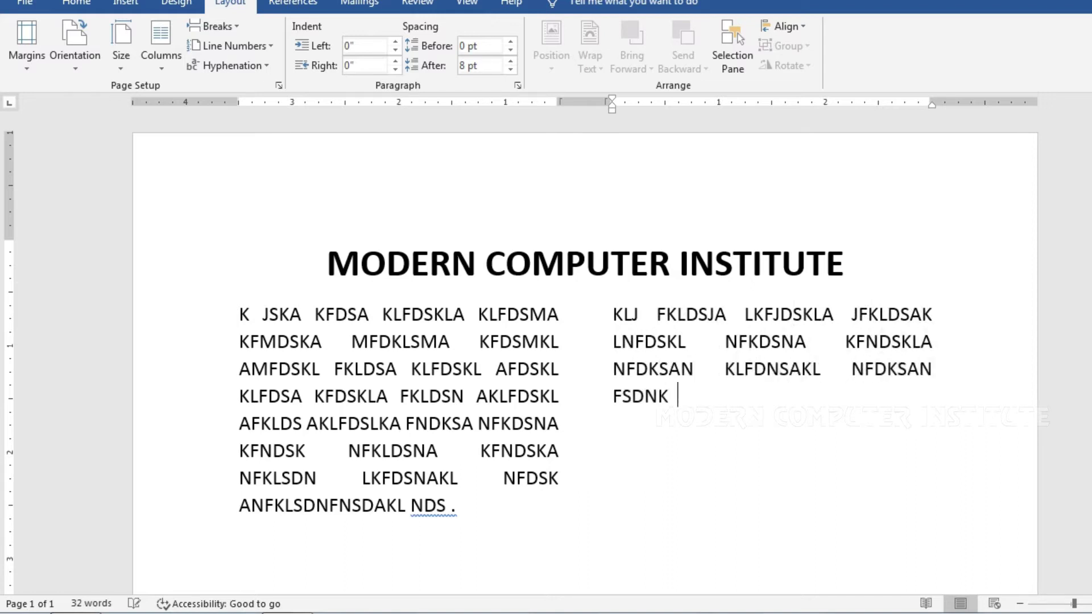
type("NFDSKJA NKFDSN KLNFDSKA NFKLDSNA KLFNDSKL ANKFDSAN KLFNSDLKA")
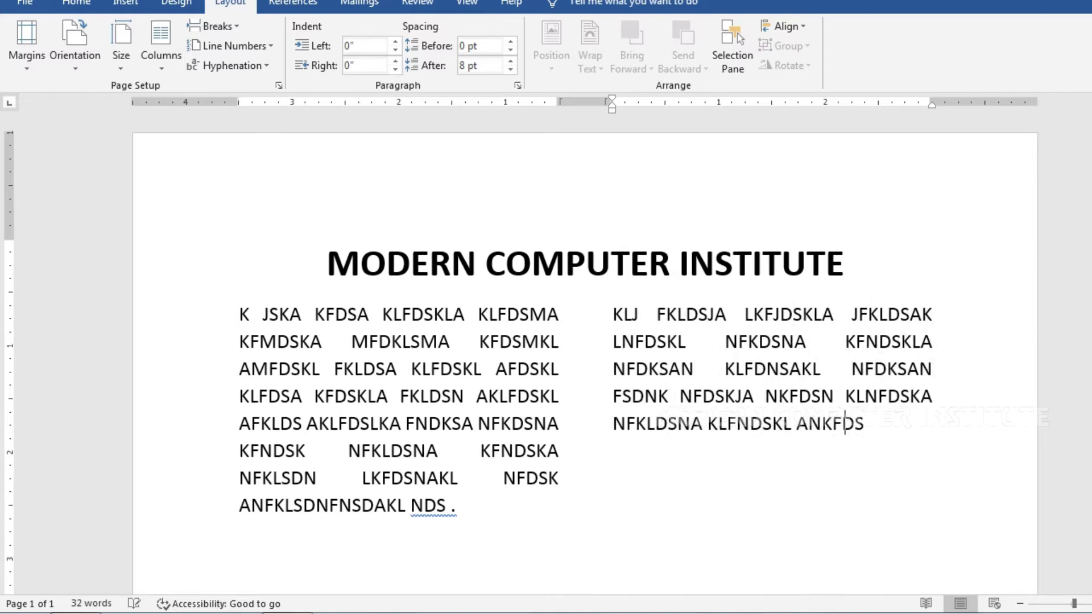
type(" NFKLDSAN KLFDNSA KLFNDSLKA NFDKLSNA KLFNSDKLA NFDSKLA")
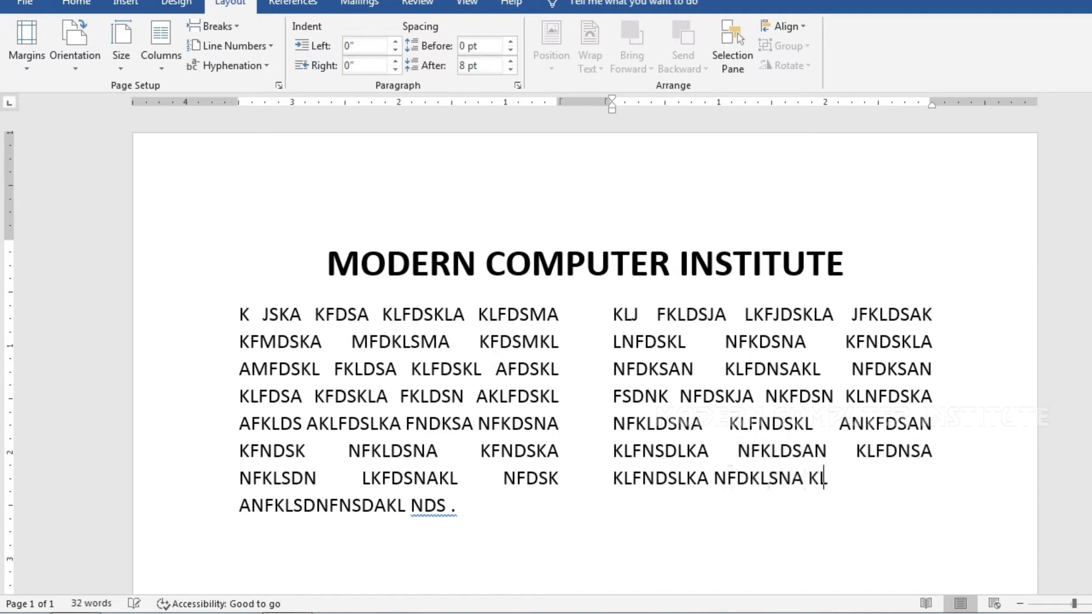
type(" NFKDSN")
Start a new paragraph below the second column's text and set the One column preset, applied to "This point forward".
key("Return")
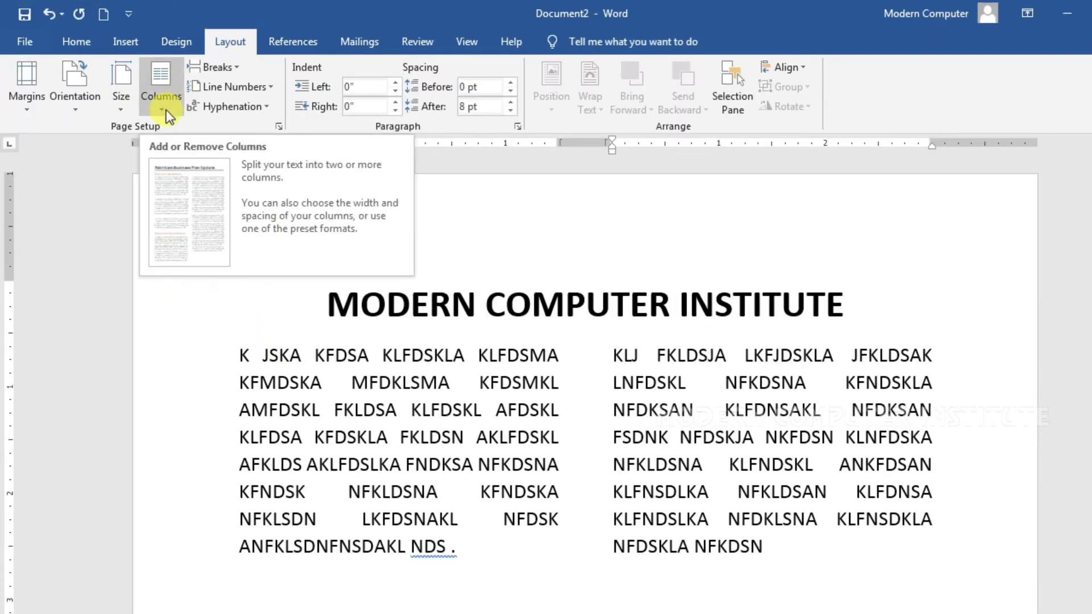
left_click(169, 114)
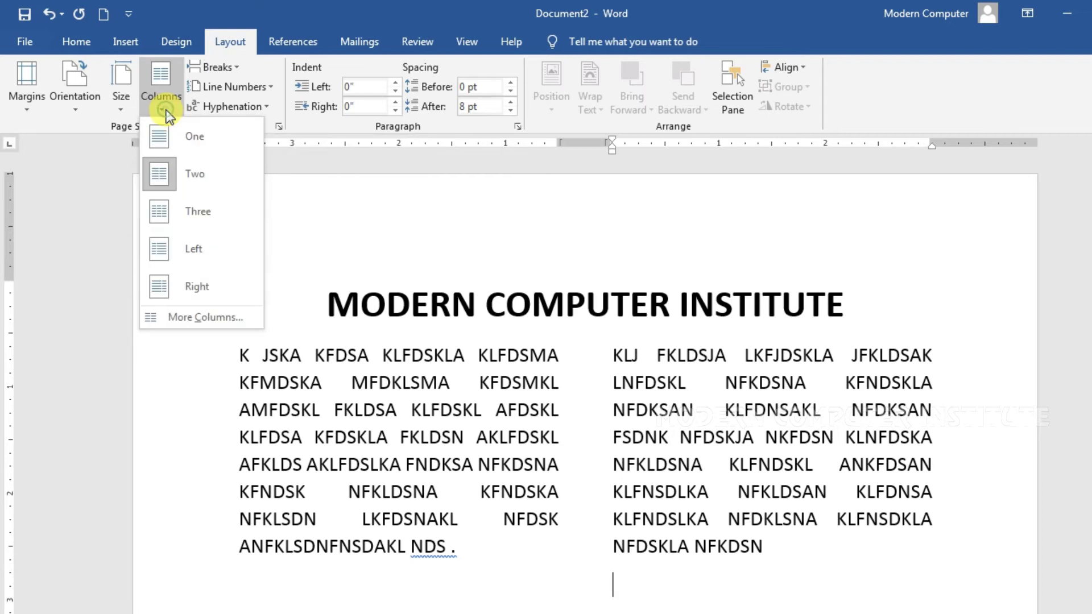
left_click(182, 245)
left_click(461, 232)
left_click(542, 420)
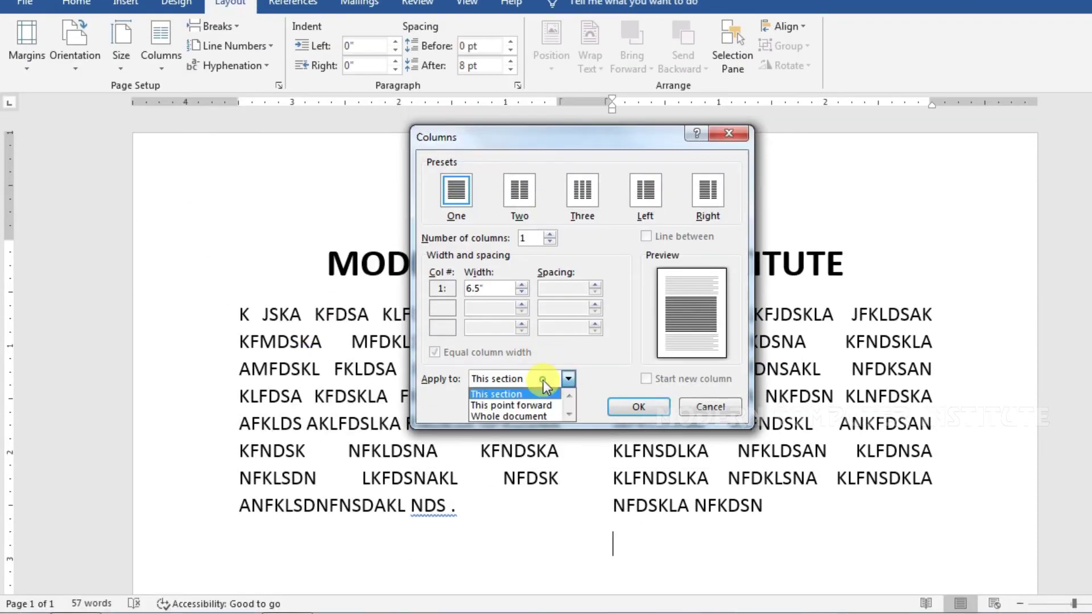
left_click(524, 405)
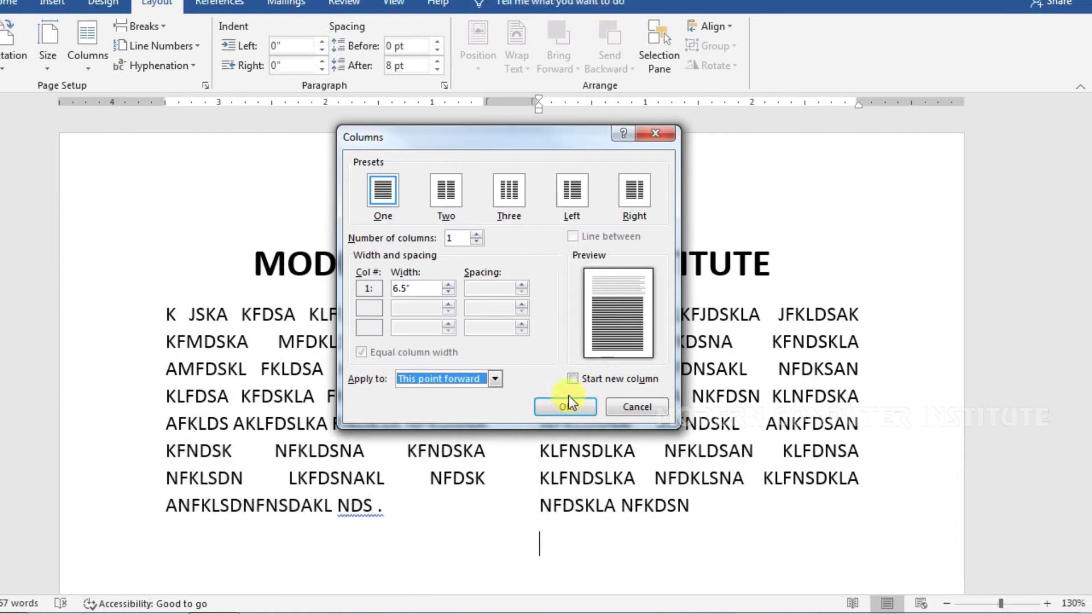
left_click(555, 408)
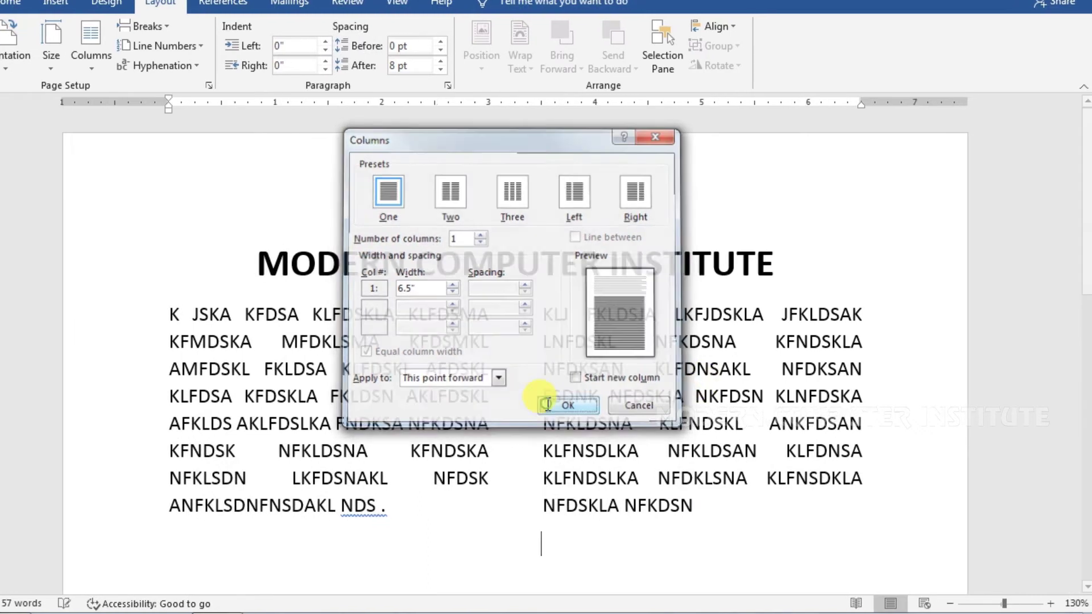
Add the heading "HOME TAB" below the two columns, centred, enlarged and bold, with a new line beneath it.
type("HOME TAB")
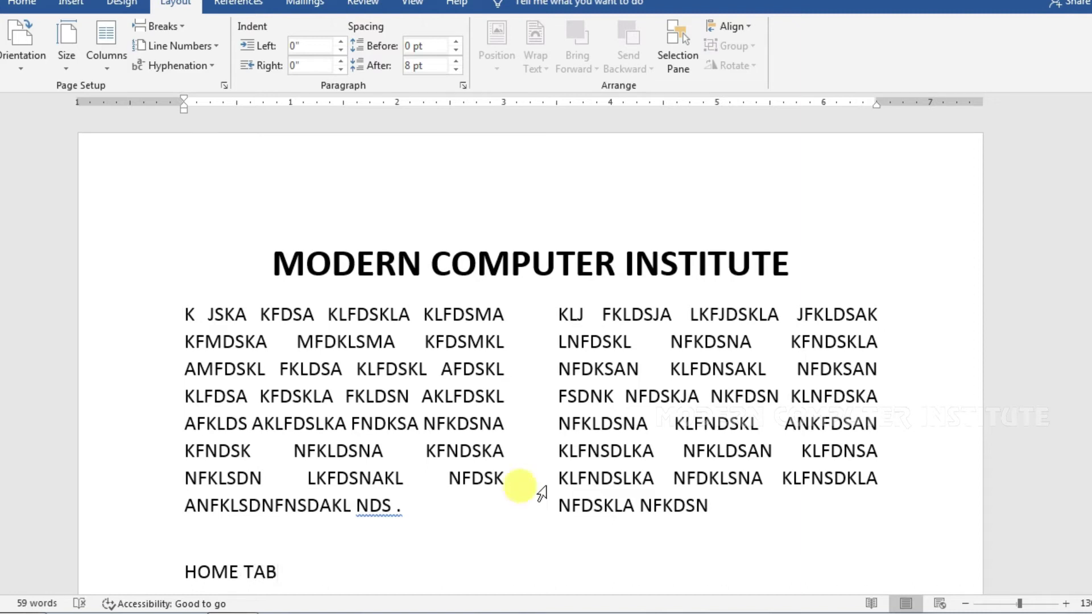
key("ctrl+e")
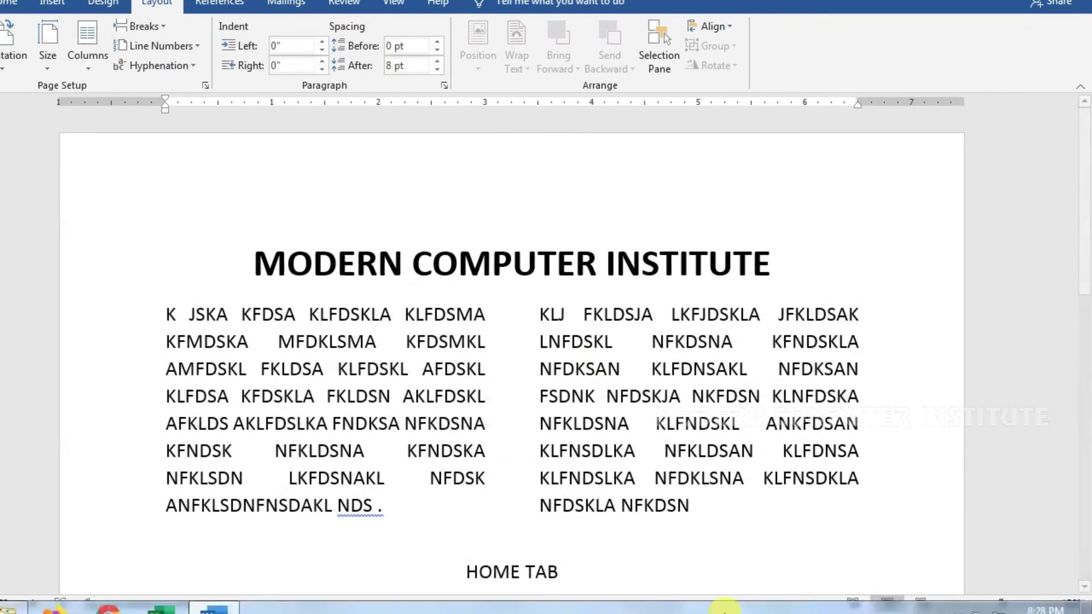
scroll(644, 546, "down", 1)
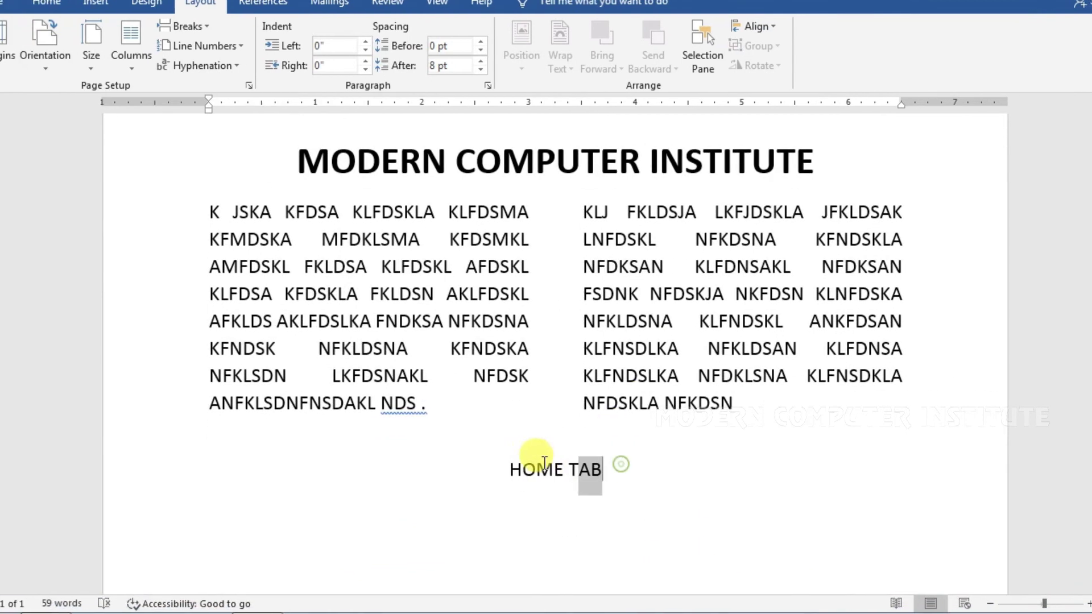
left_click_drag(565, 469, 491, 471)
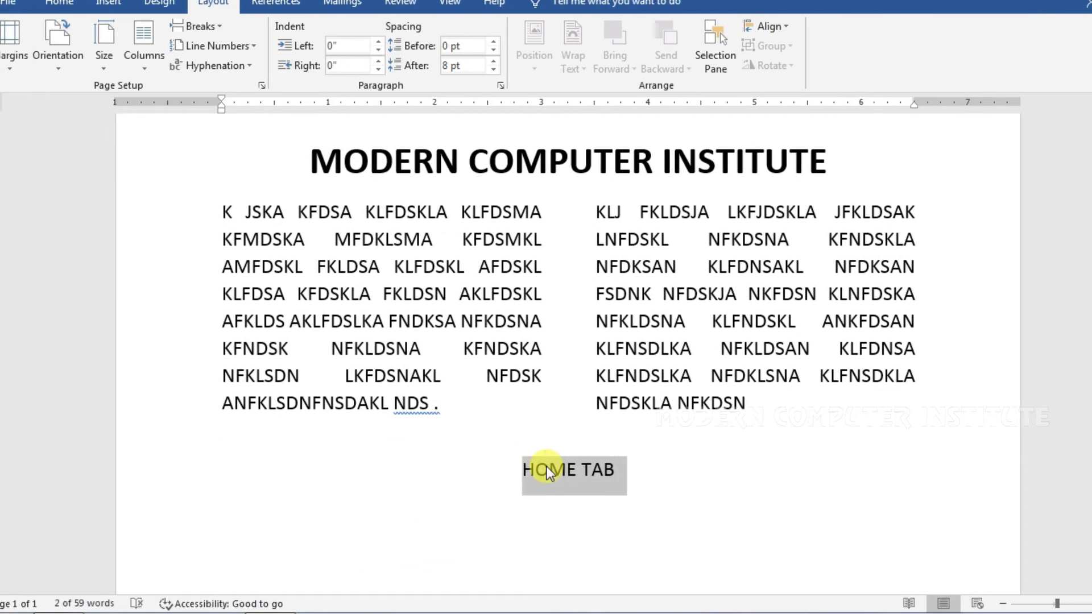
key("ctrl+shift+period")
key("ctrl+shift+period")
key("ctrl+shift+period")
key("ctrl+b")
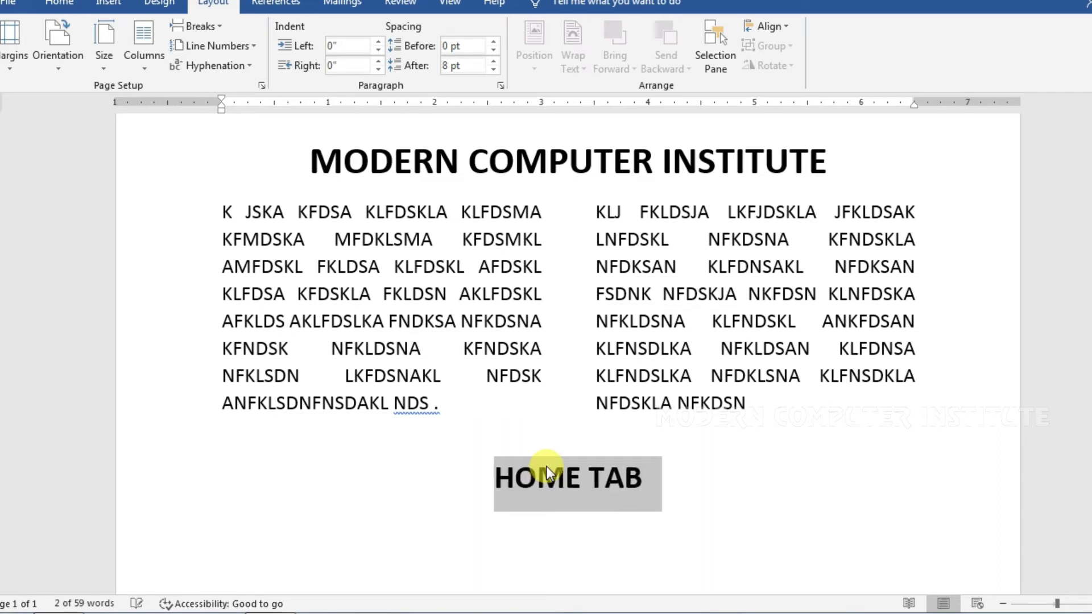
key("End")
key("Return")
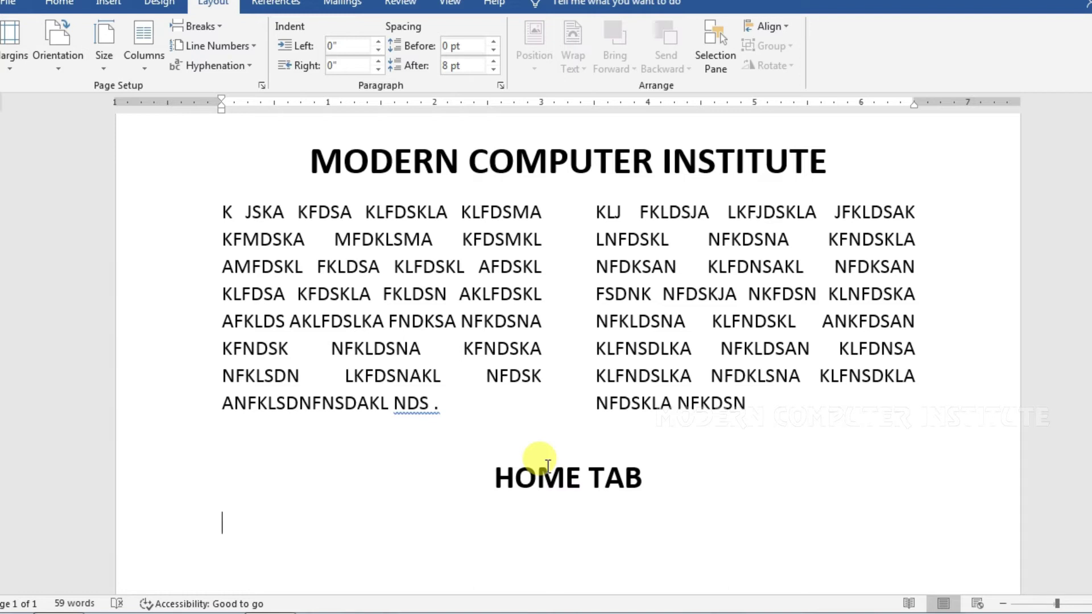
Set up three columns below the "HOME TAB" heading from the detailed column settings, applied to "This point forward".
scroll(526, 352, "down", 2)
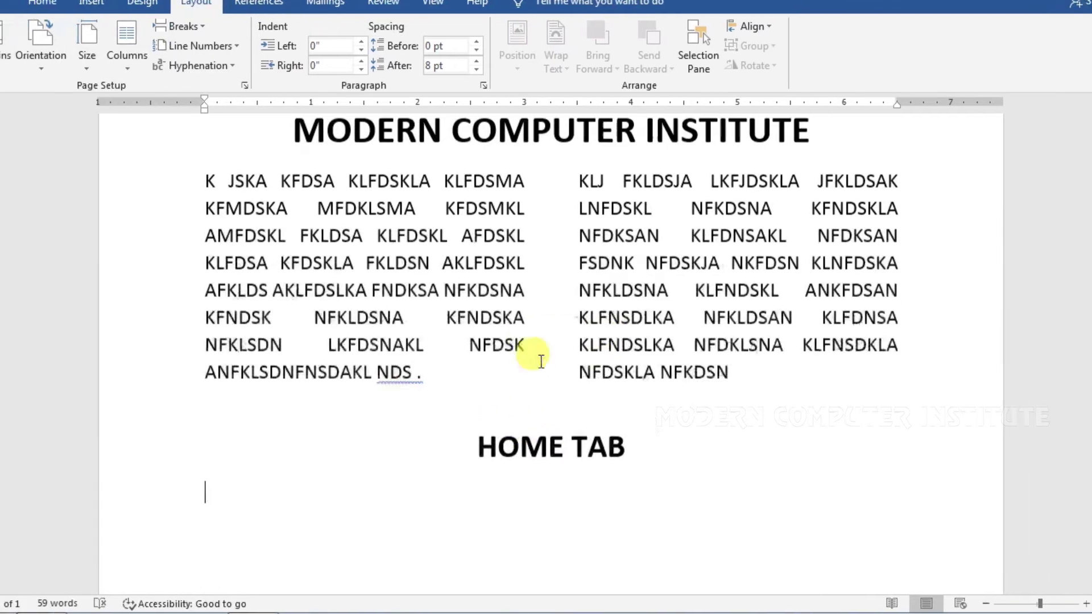
left_click(161, 86)
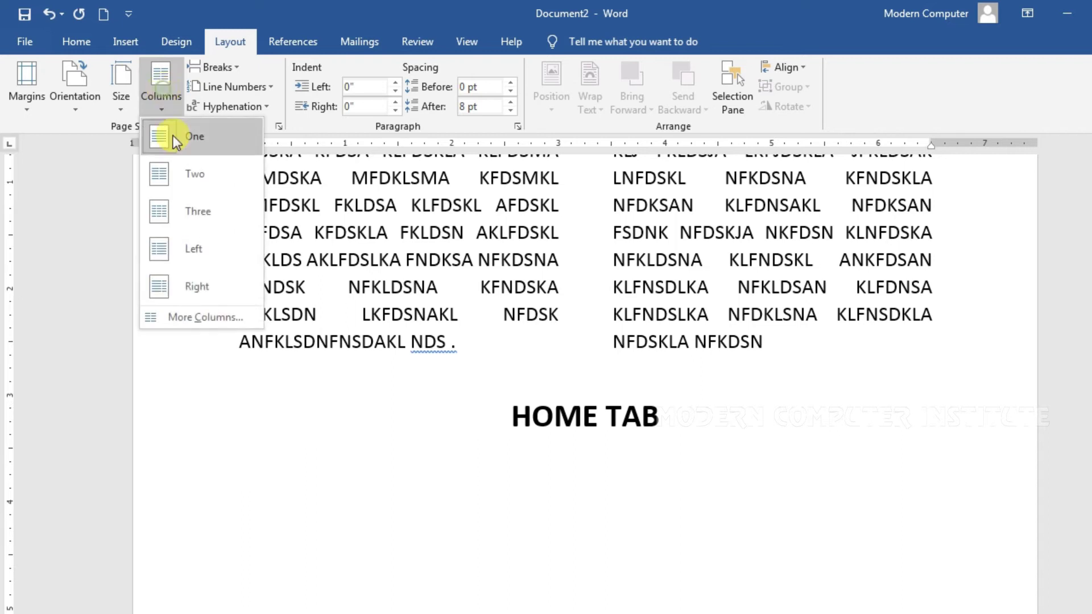
left_click(210, 308)
left_click(575, 228)
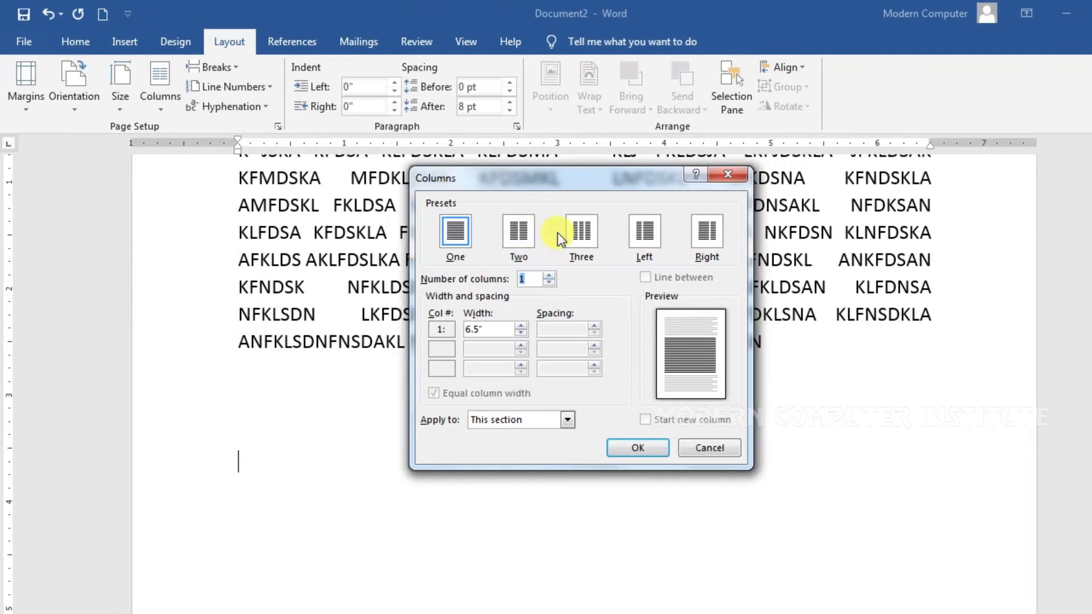
left_click_drag(547, 274, 548, 274)
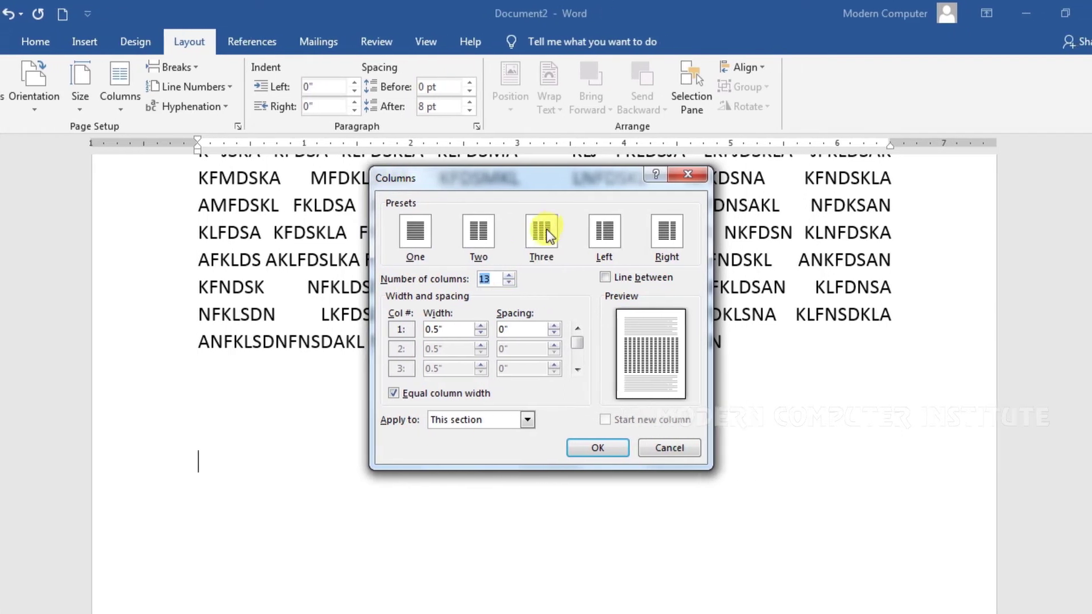
left_click(577, 231)
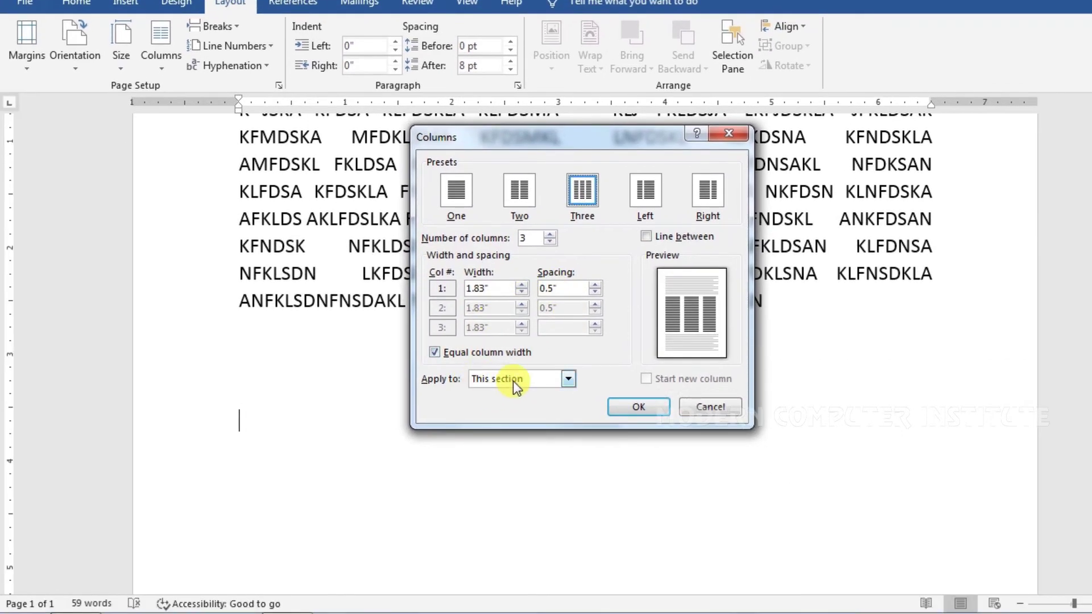
left_click(513, 381)
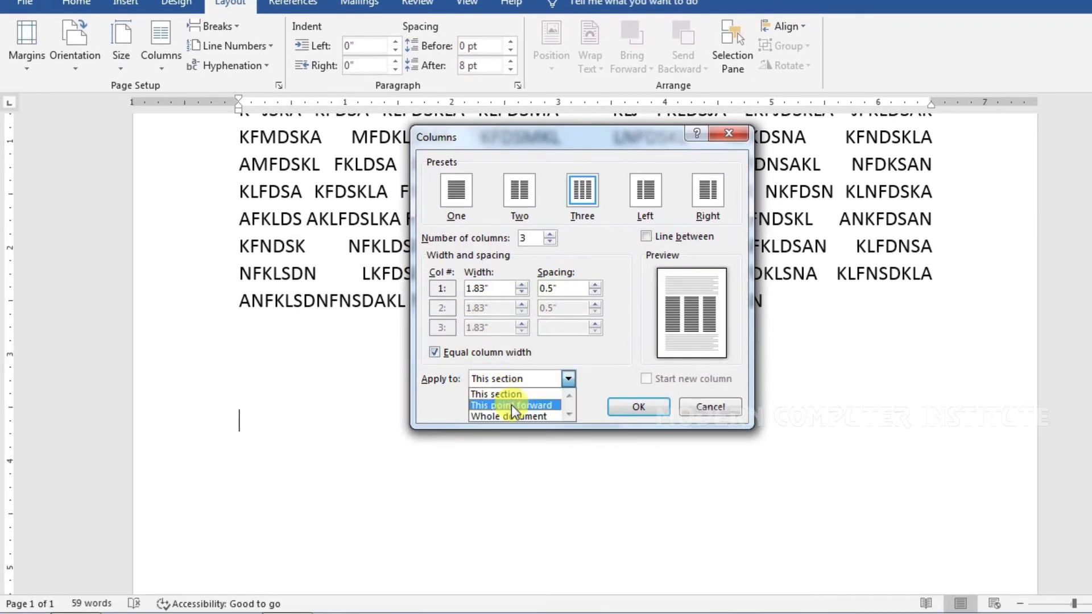
left_click(510, 404)
left_click(638, 407)
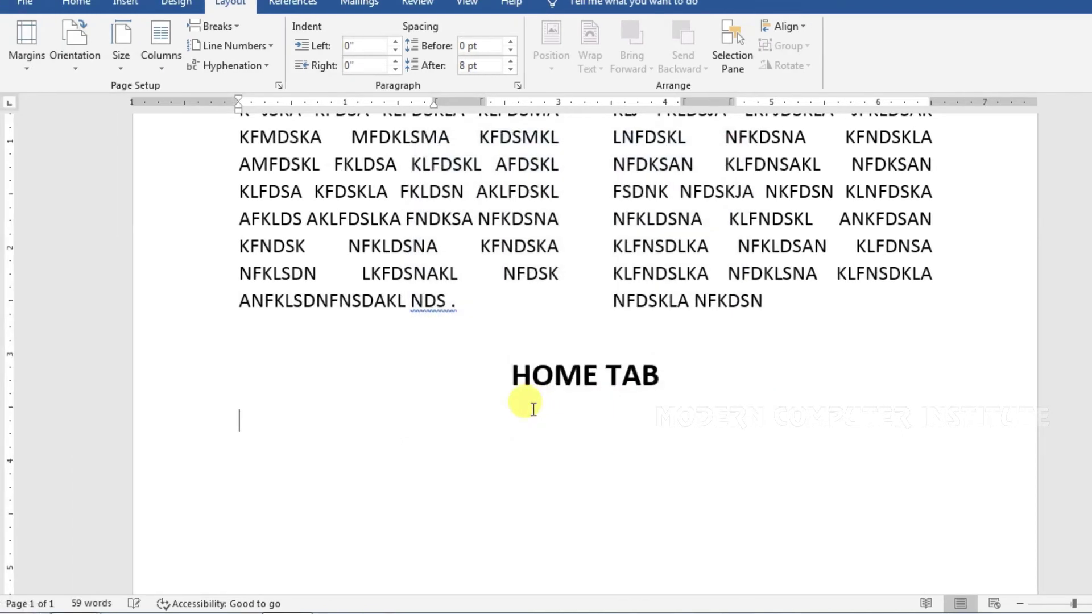
Enter about six lines of placeholder text starting "KLJDSA KJFDSLKA" in the first of the three columns and justify the paragraph.
type("KLJDSA K")
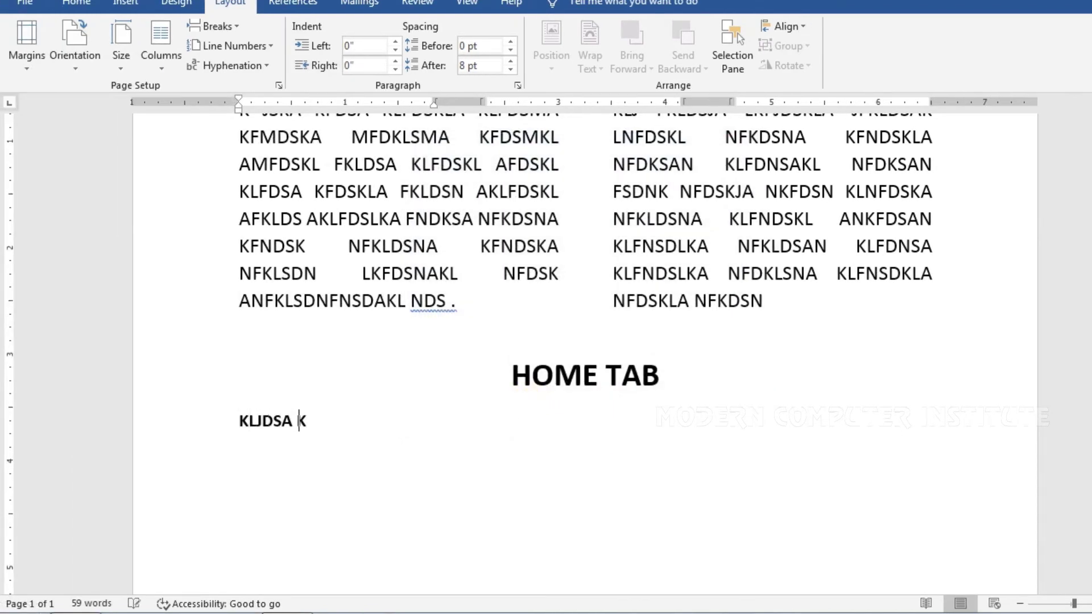
type("JFDSLKA JKLFDSJA KLFDSKL NFKLDSNA KLFDSNLK NDSKLA")
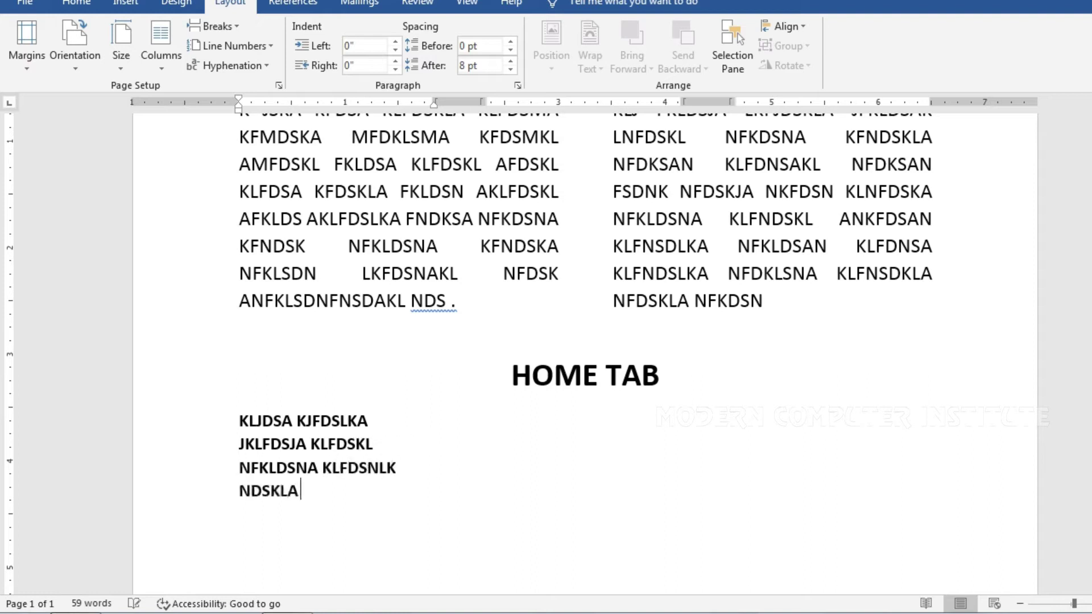
type(" NKLDSN KDSNKNDSAKL DFSK AKLNKDFSNA KLNDSKLA N")
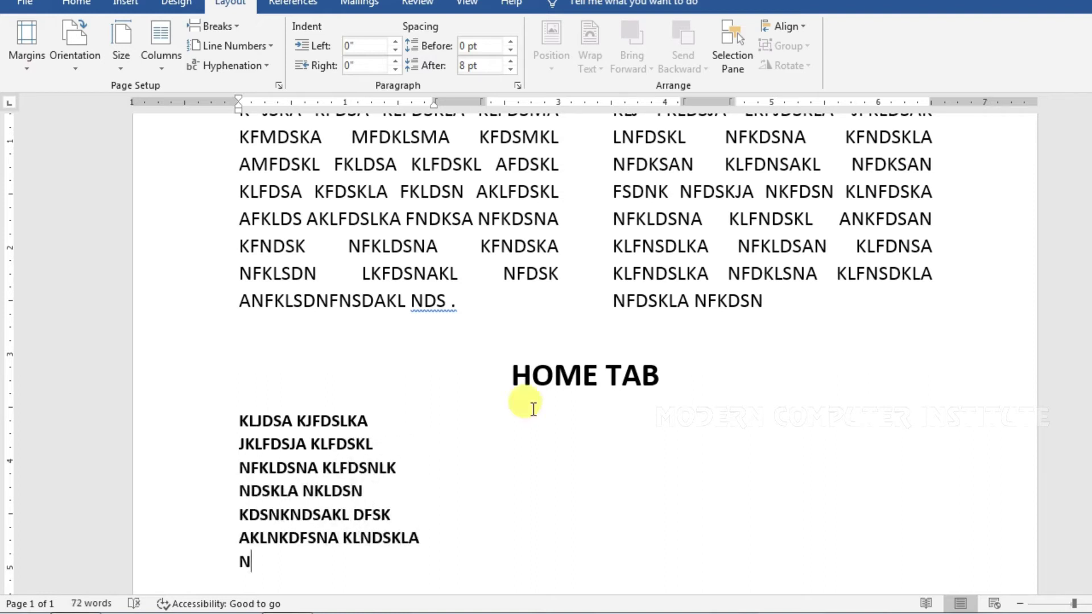
key("ctrl+j")
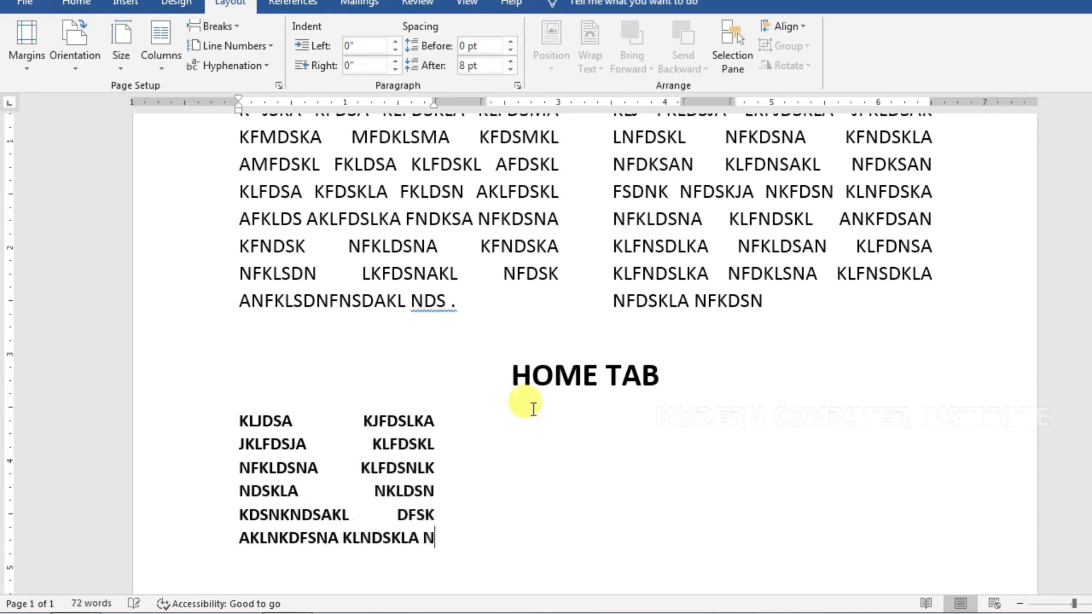
Break to the second column below "HOME TAB" and enter six lines of placeholder text starting "NS AKNKNSLK ANFSDNL".
left_click(533, 410)
type("NS AKNKNSLK ANFSDNL ND")
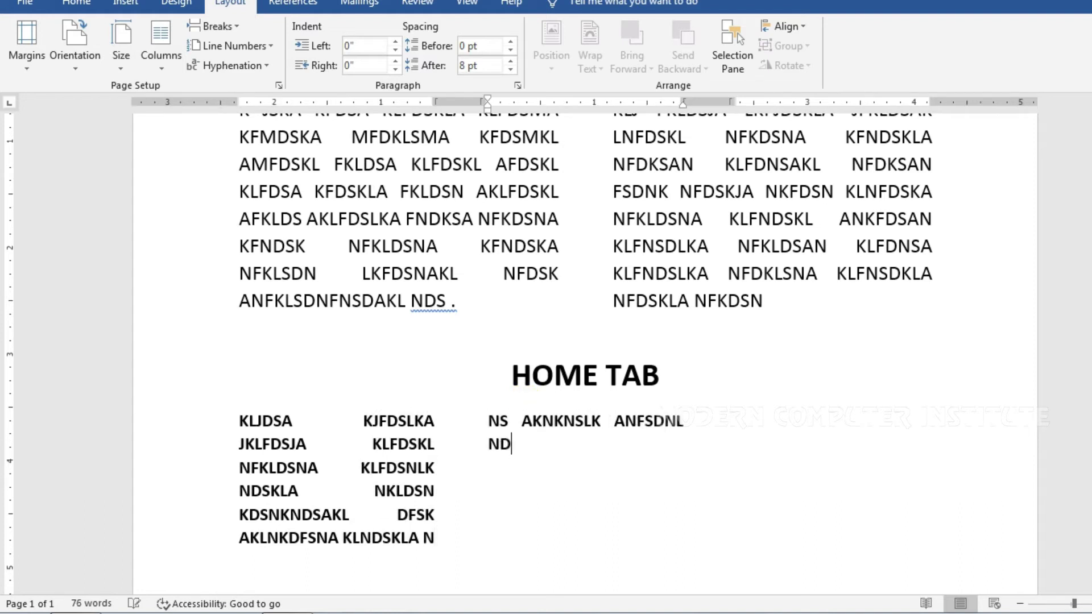
type("NFDKS ANKLFDNSLK NDSA NLDFSNA DNFS ANFSD")
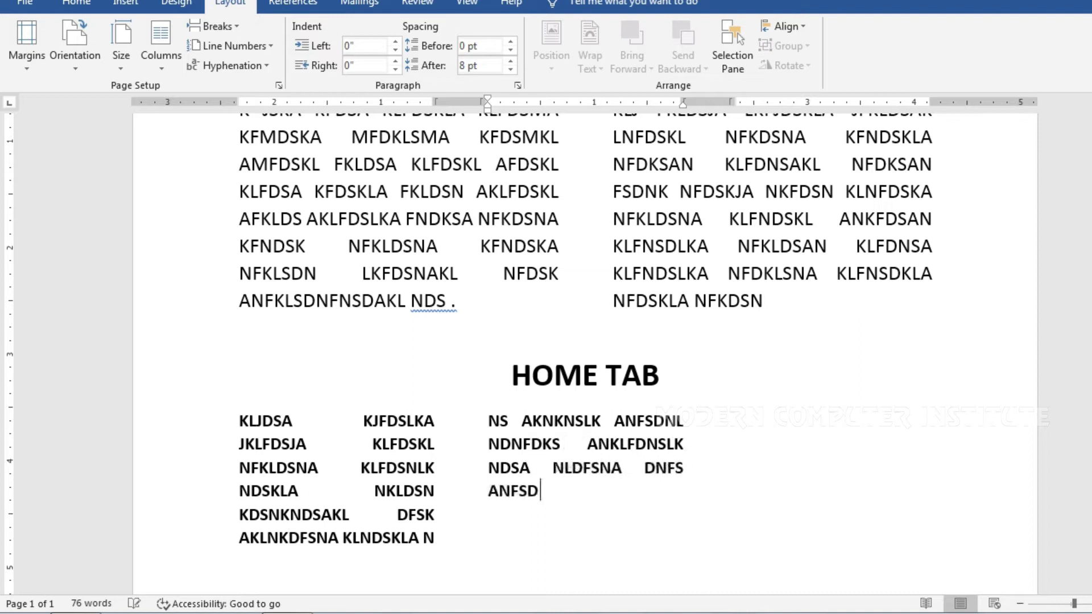
type("N DNSAJ NFDSJKAN SD N LNDSLKA NFDLKSNA KLFDSNA KLNDSLKAN")
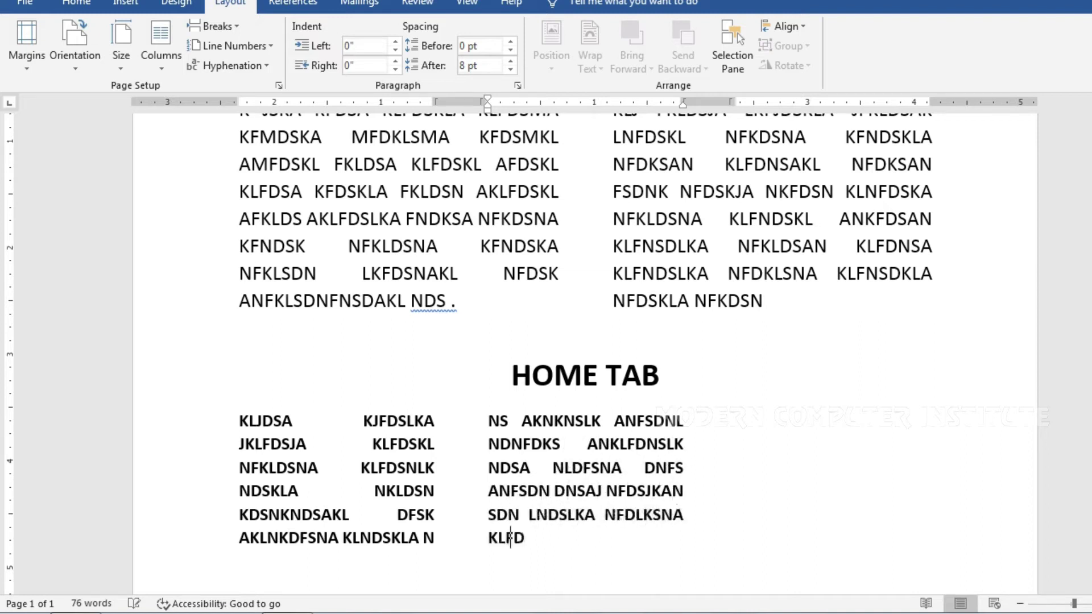
Insert a column break and enter about seven lines of placeholder text starting "S, ANFKLDSNA" in the third column, with a new line beneath.
key("ctrl+shift+Return")
type("S, ANFKLDSNA LNFDSLAKN JKF")
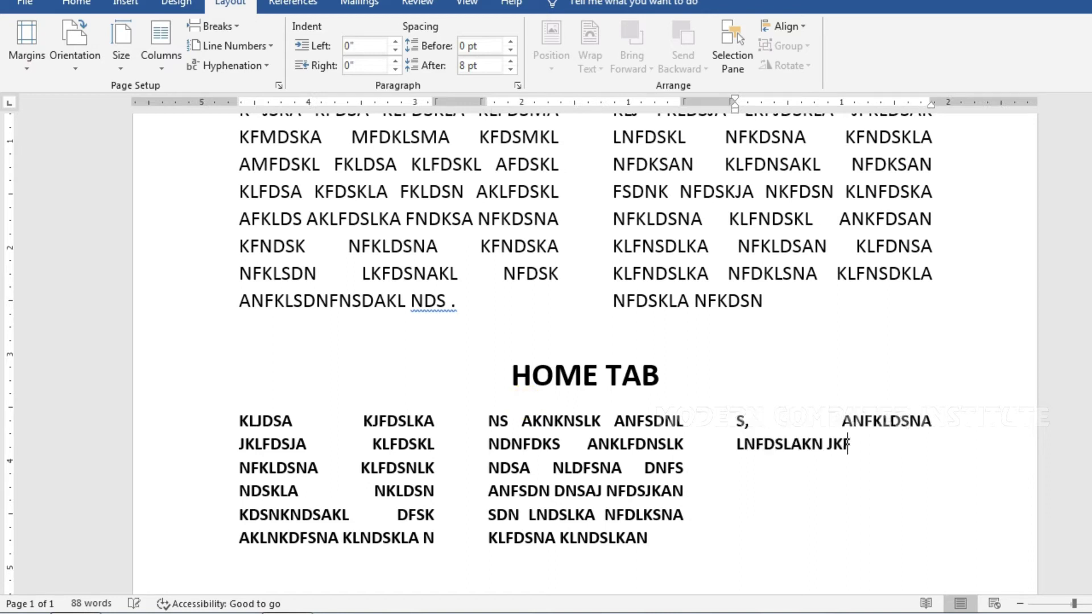
type("NSDAKL NFDSKLAN FDN ALKDNSKLA NFDSNA LFDNSAL NFDLSAN LFDSNA LKFNDSLAK NFDLSAN")
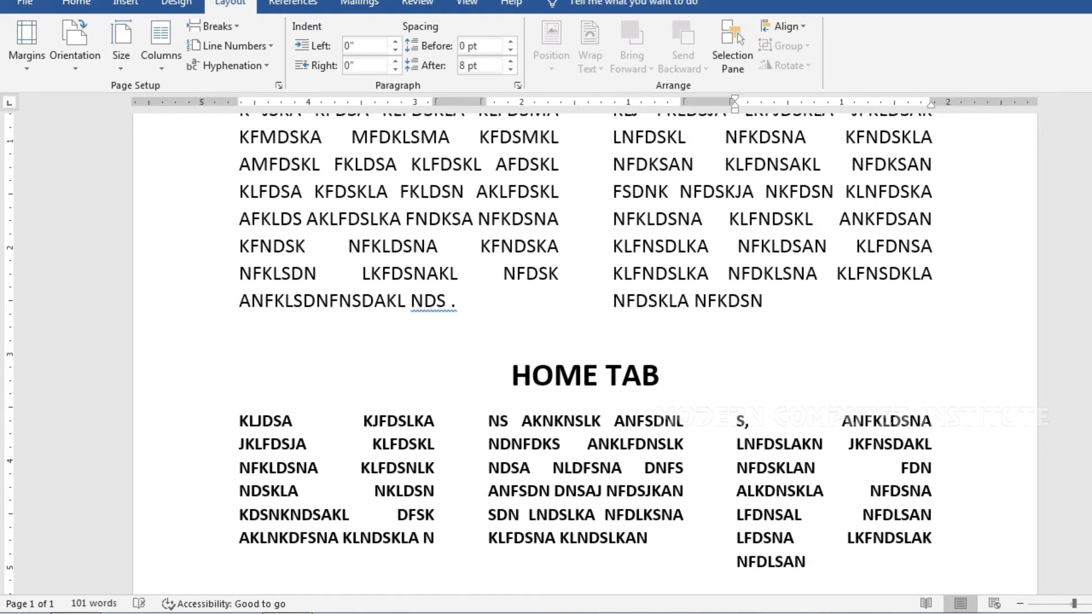
key("Return")
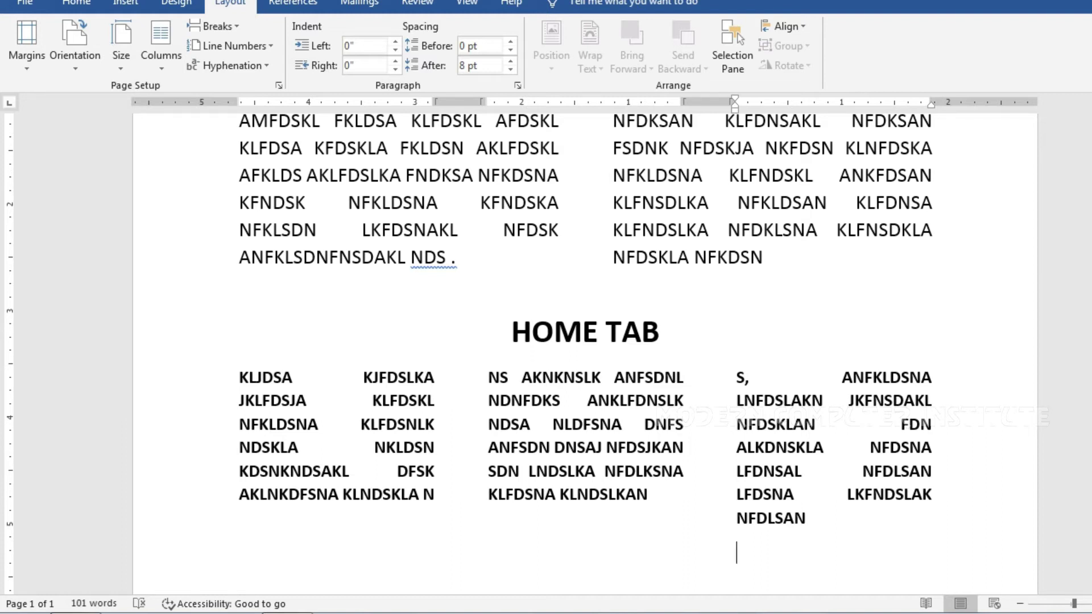
Undo the text and column breaks of the second and third columns below "HOME TAB".
key("ctrl+z")
key("ctrl+z")
key("ctrl+z")
key("ctrl+z")
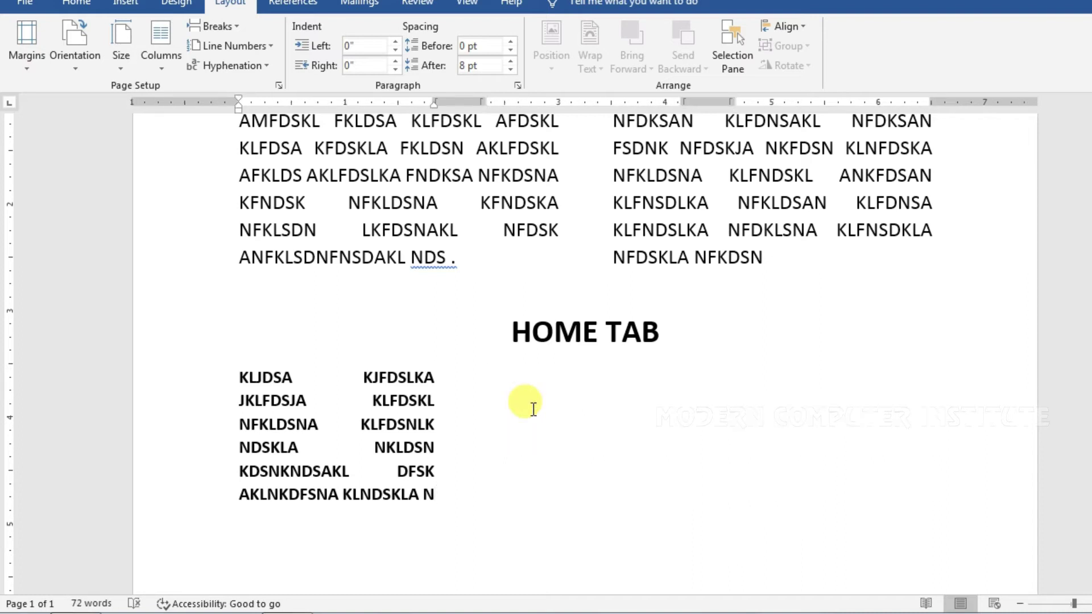
Add a second paragraph to the first column, about eleven lines of placeholder text opening with a name followed by "KLFDN KFMDSKLAM FKLDSMNA".
key("Return")
type("SAhani KLFDN KFMDSKLAM FKLDSMNA KLFNKLDSAN KNFSDAKL")
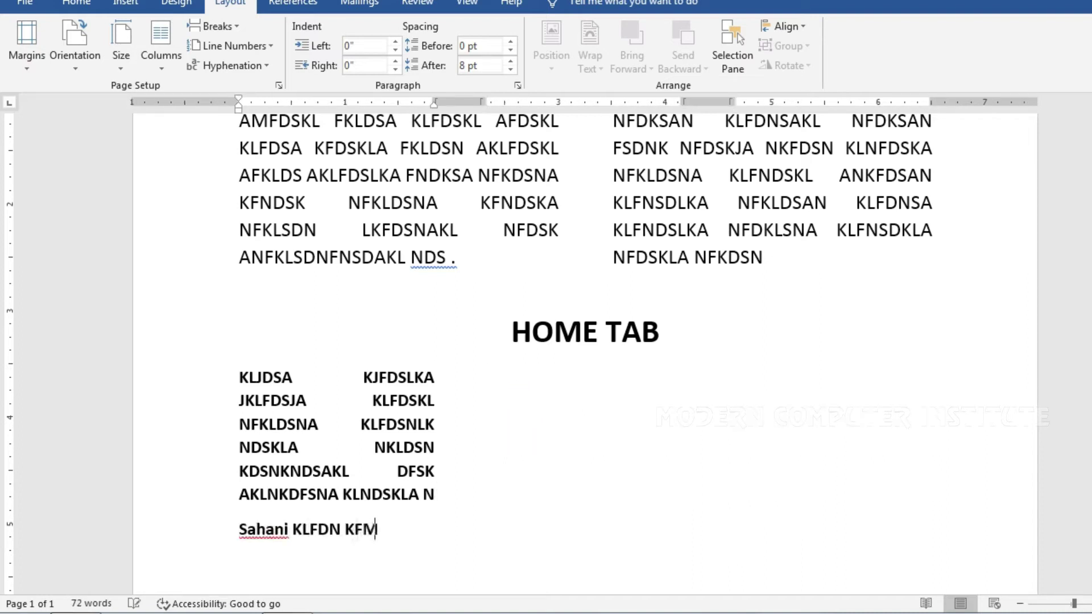
type(" NFKLDSAN KLF")
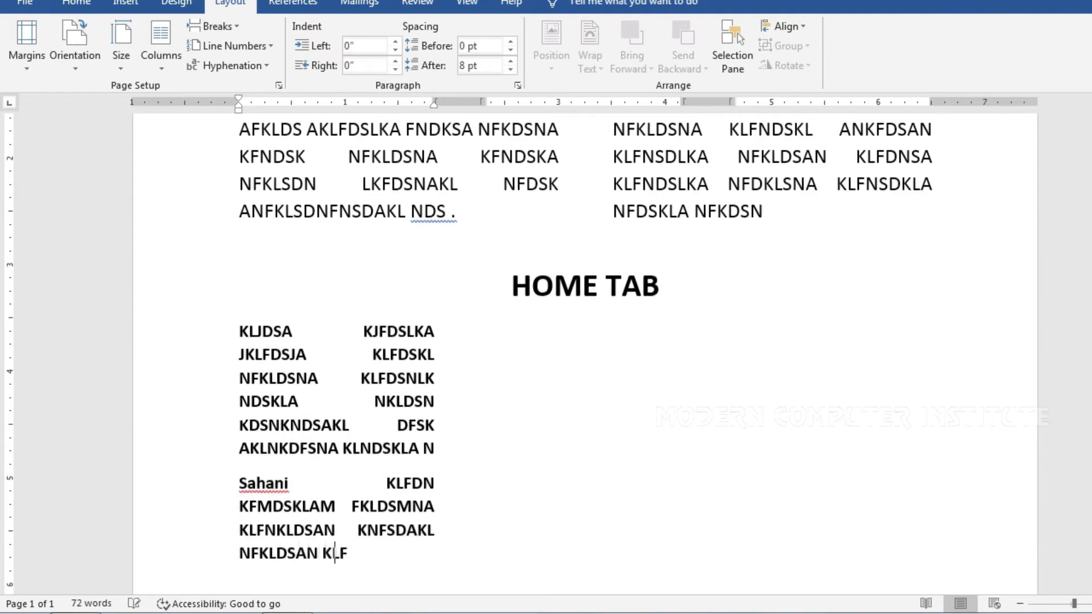
type("SDNMKL MNFDKSA NKFDSNAKL NFDKSLN AKLFDSNKLA FNDLKSA NKLFDSNA FNDSKLA NFKLDSNA KLFNDSLKA")
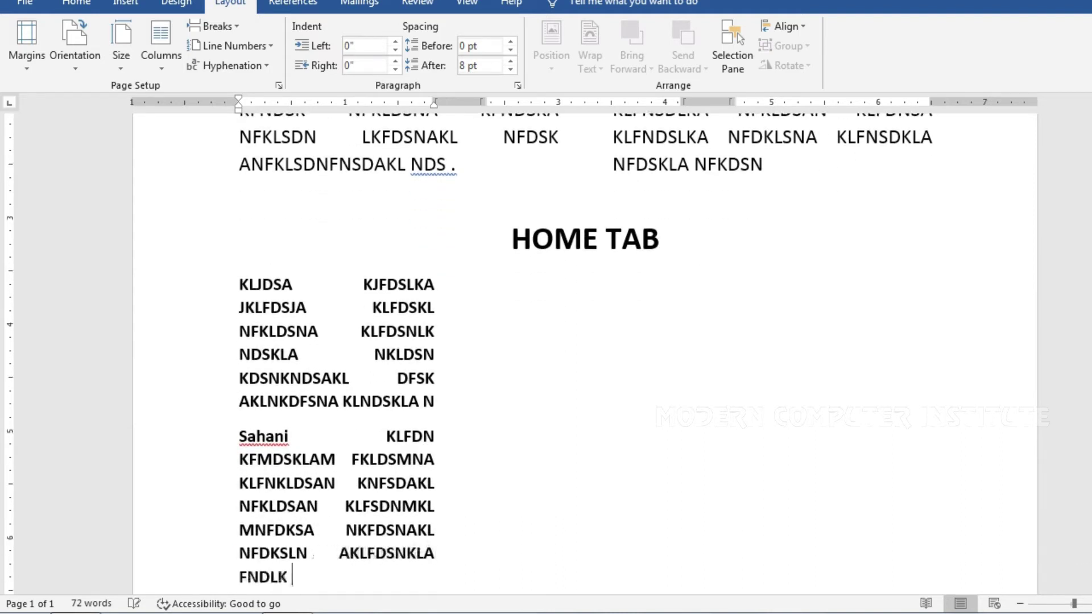
type(" FDSM NKLFMND SAKL NKL SDAKSDKLA N")
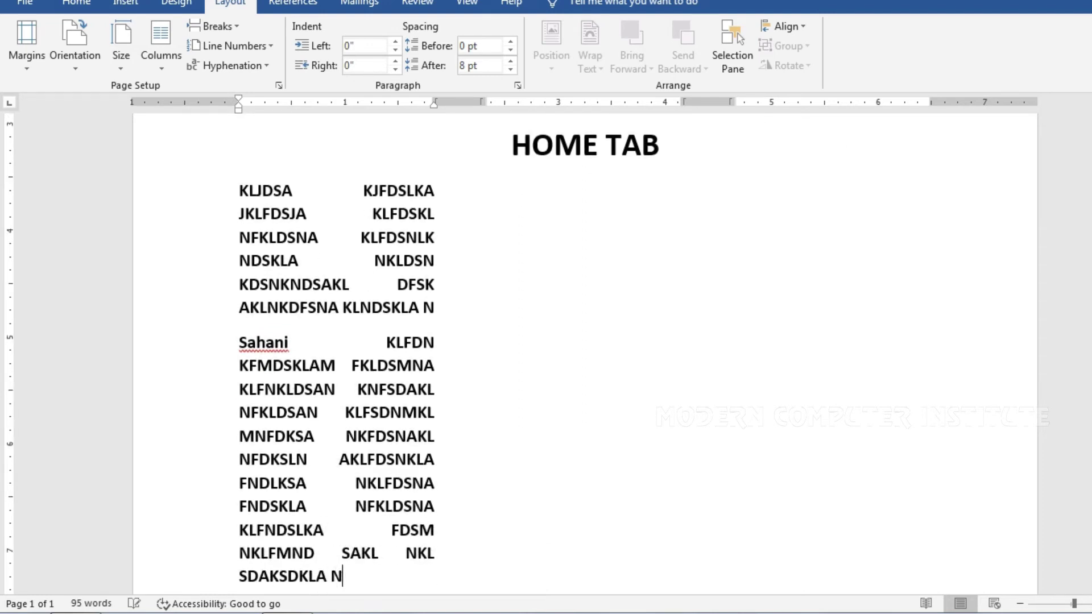
Break to the second column and insert the picture "dk" from the Pictures library there.
left_click(533, 409)
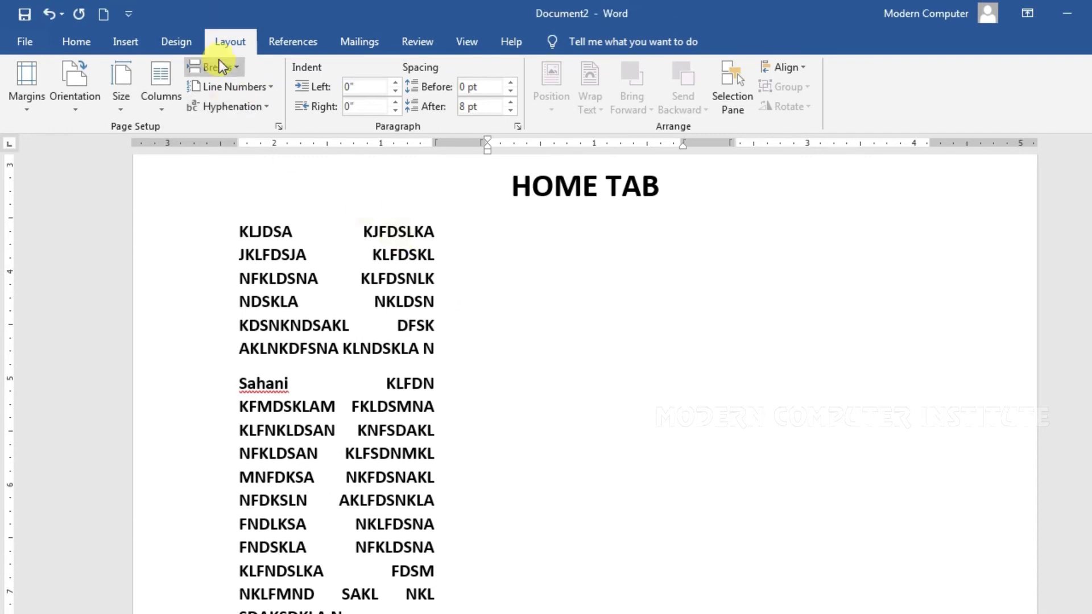
left_click(122, 44)
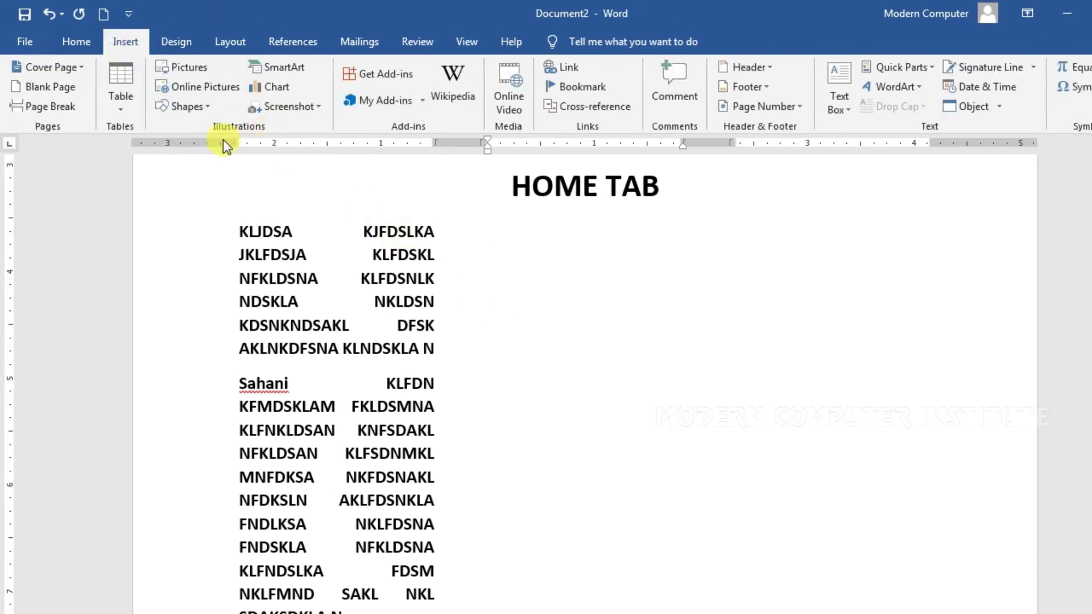
left_click(171, 67)
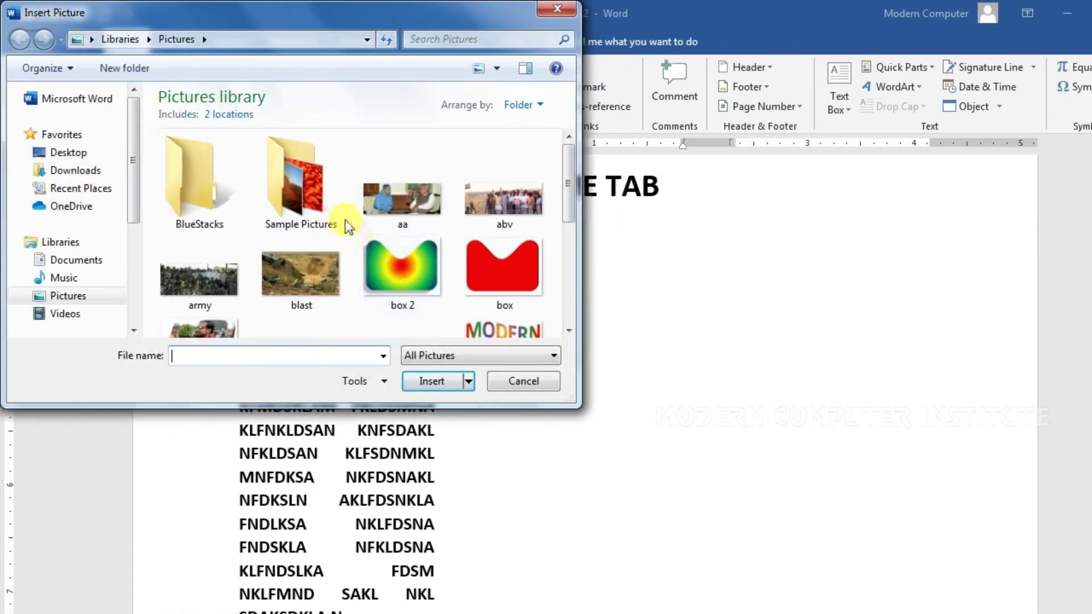
left_click_drag(547, 182, 547, 226)
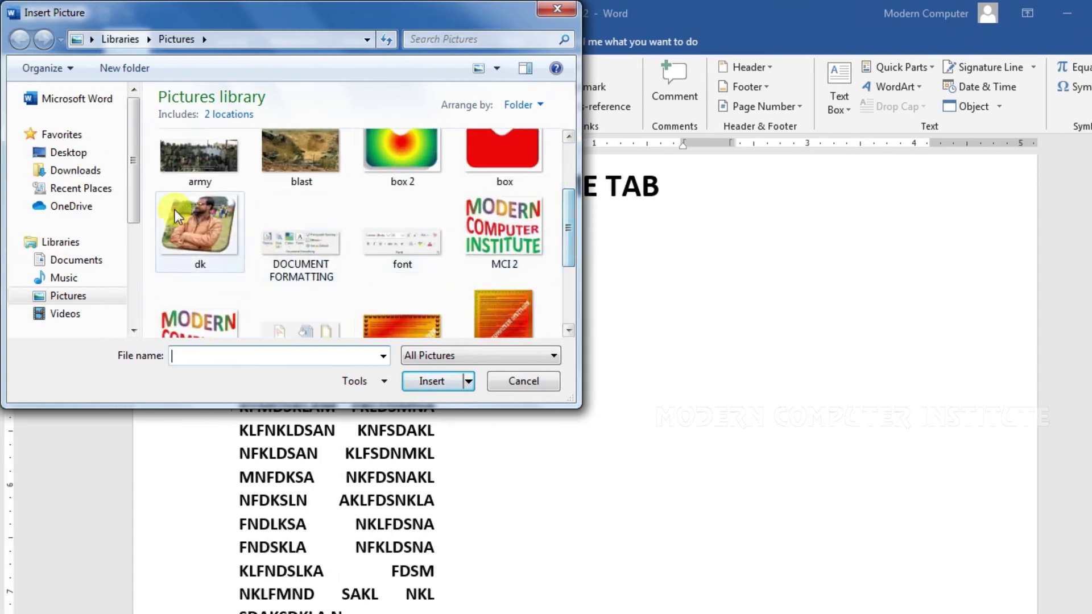
left_click(175, 209)
left_click(447, 342)
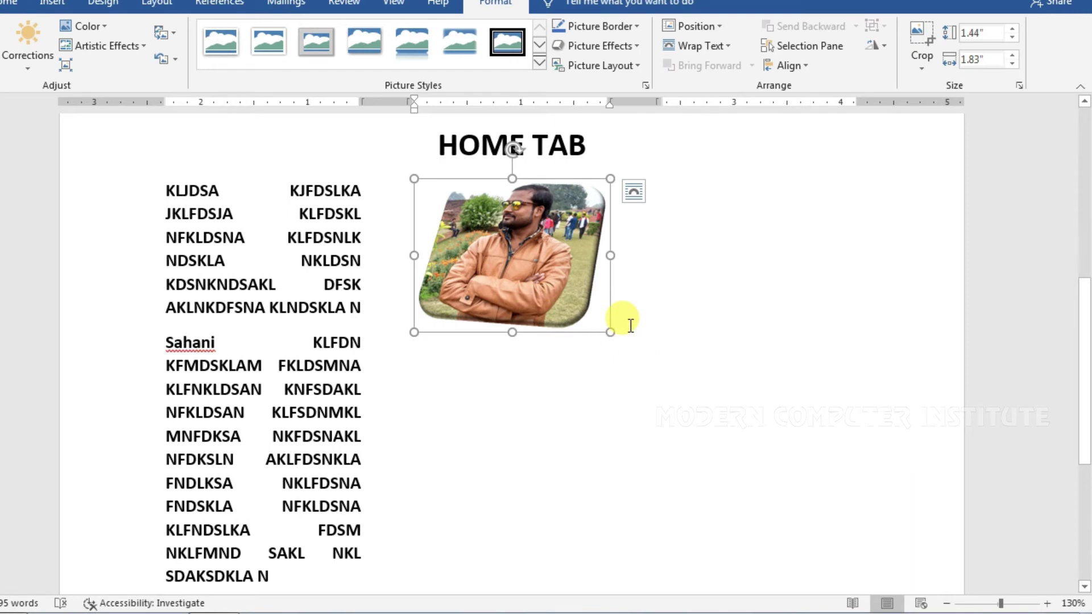
Enter about ten lines of placeholder text starting "K JNFKSDNA KFNDSLKA" in a new paragraph below the picture in the second column.
left_click(630, 325)
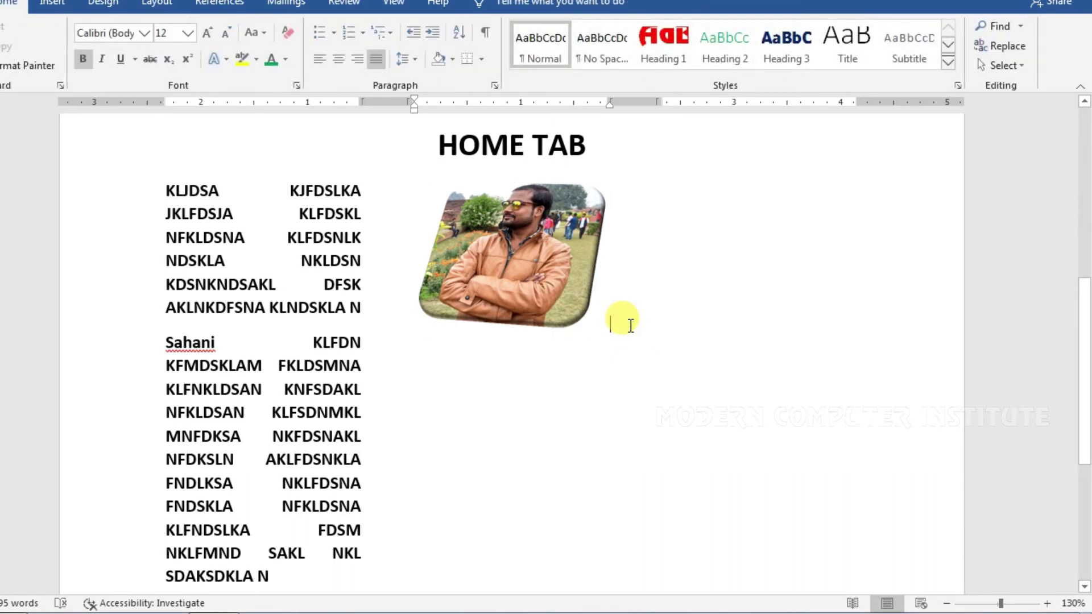
key("Return")
type("K JNFKSDNA KFNDSLKA NFKLDSNA KFNDSKA N")
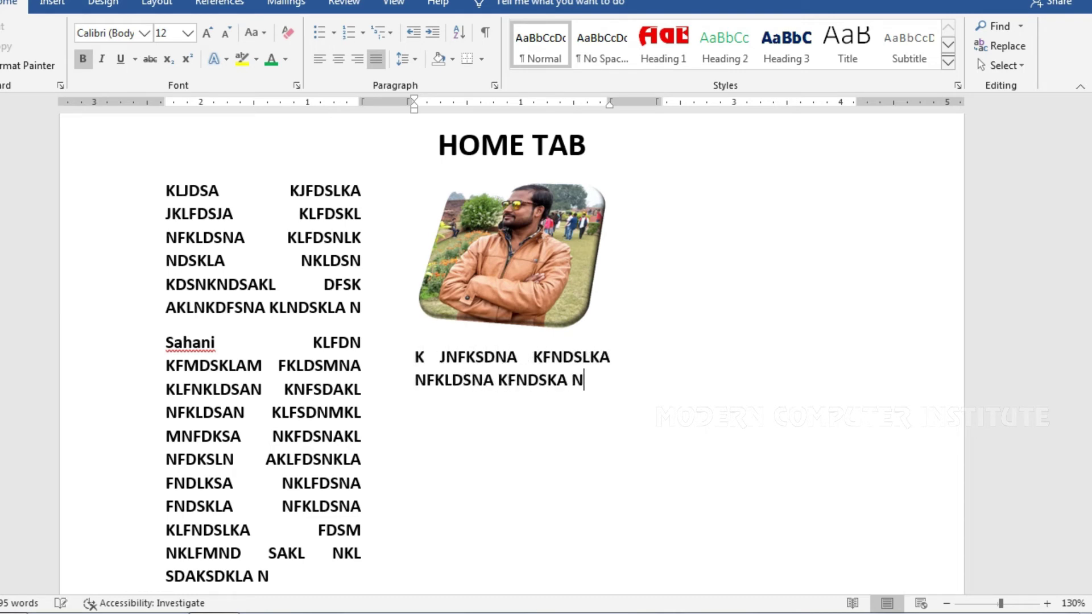
type("FKDSNA KFNDSKA NFKLDSNA KLFNDSA NFDSKAN JKF")
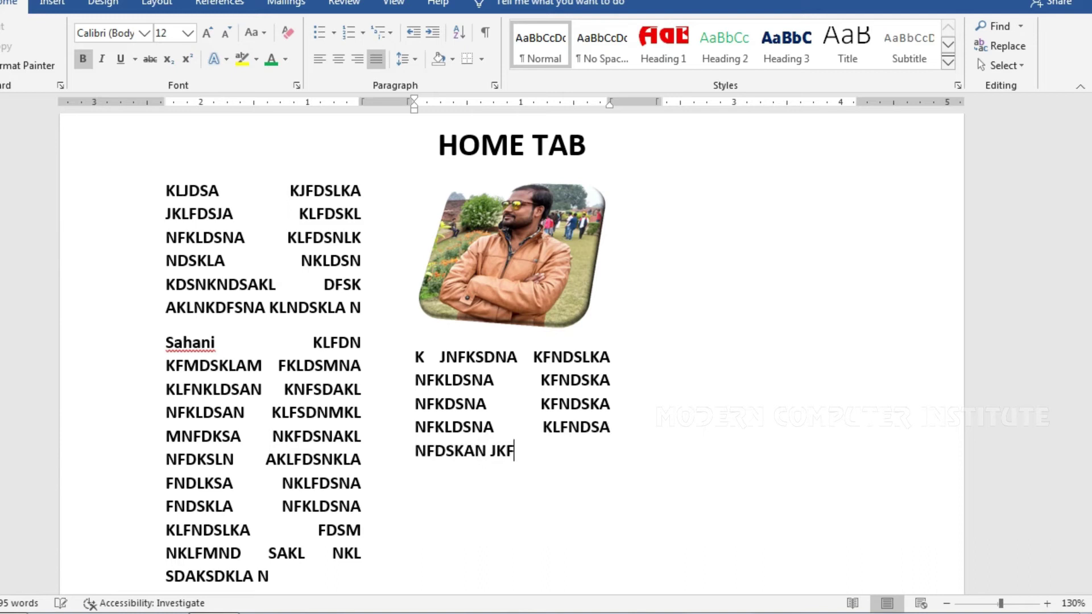
type("NDSJKA NFJKDSANB JKFDNSBJA BFJDSAB JKFB DSJA BFJDS BA ")
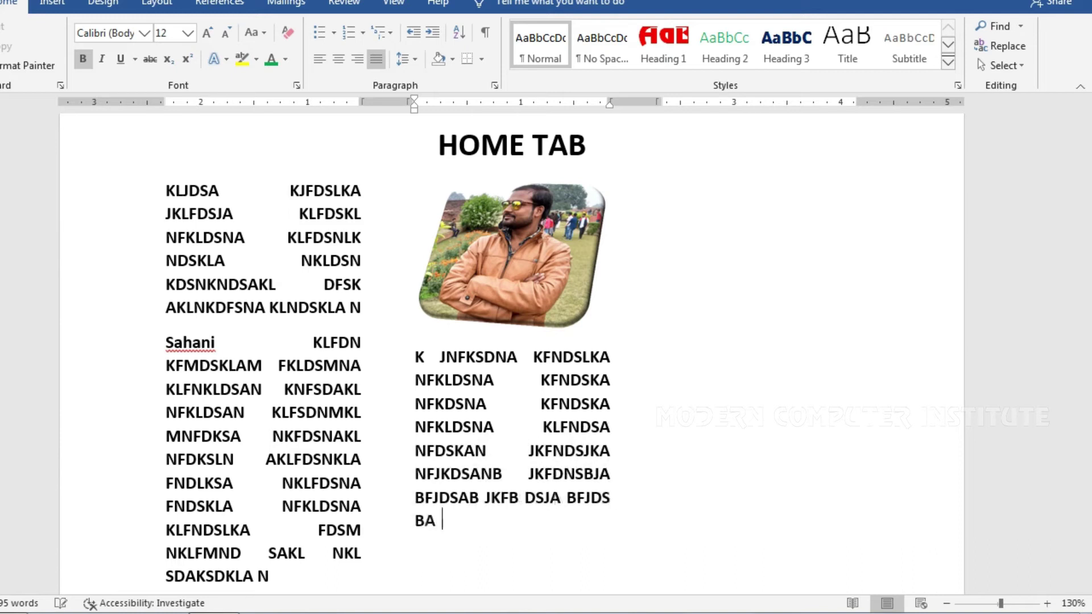
type("JKFBSDJKA BFJKSDBA KJFBDSAJ BFJKSDBA KJFBSDJKA BNFDJSKA N")
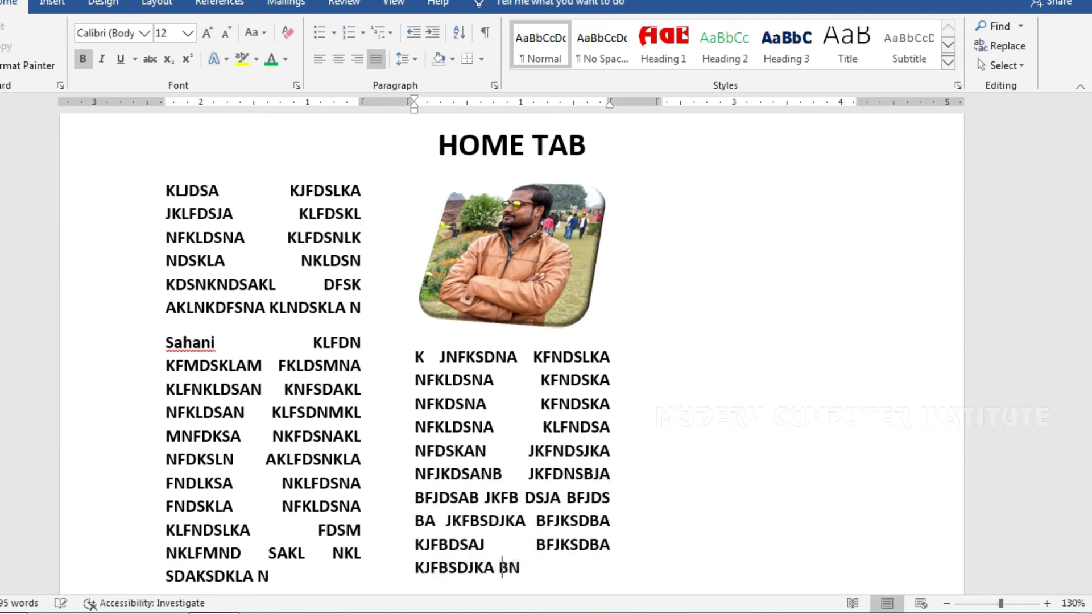
Break to the third column and fill it with about 17 lines of placeholder text starting "NF NFDSAKL NFKLDSAN".
left_click(630, 325)
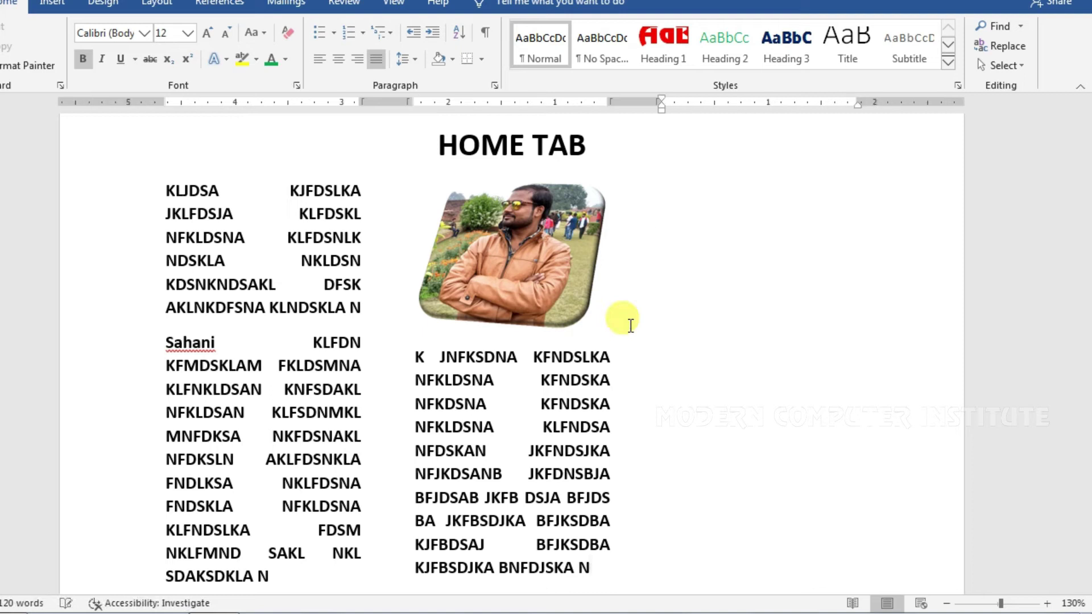
type("NF NFDSAKL NFKLDSAN KLFDNSAKL")
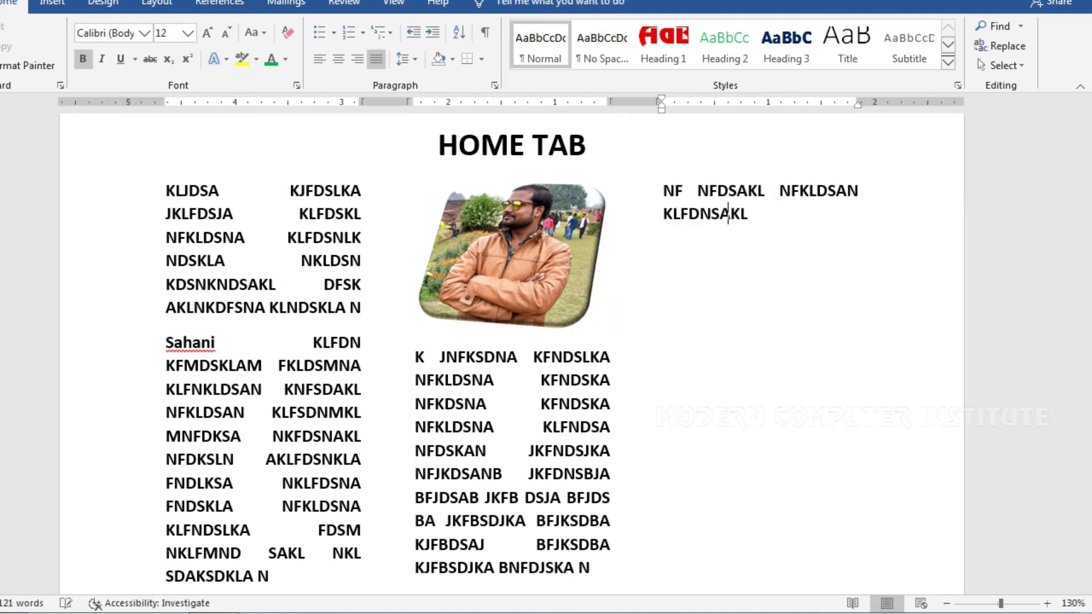
type(" NFKLDSAN KLFNDSAL NFDSKLA NFKDSNA KLFNDSLKA N")
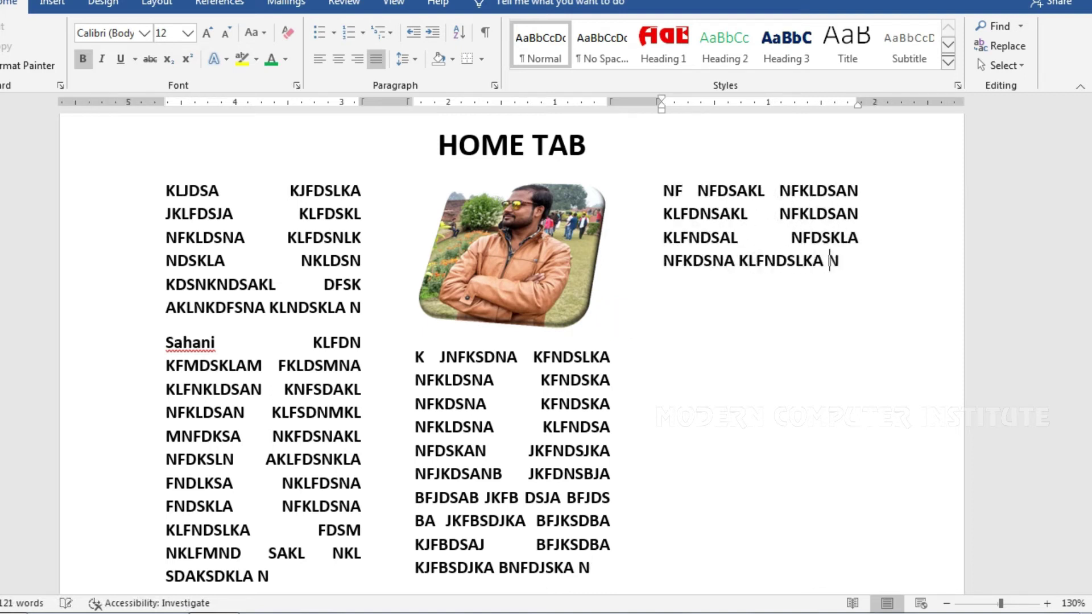
type("KDSNA KLFNSAKDL NFDLSAN LKNFSALKDN LKFSDAN LKF")
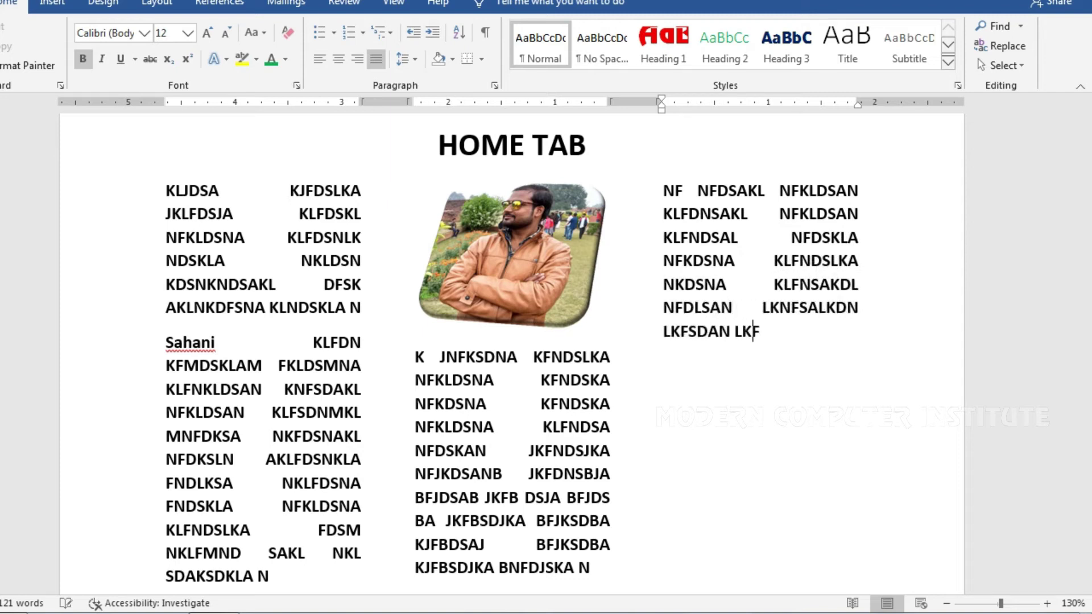
type("NSDKAL NFDKLSAN LFKDSNAK FNDSA NFJKDSA HFJDKSAN F")
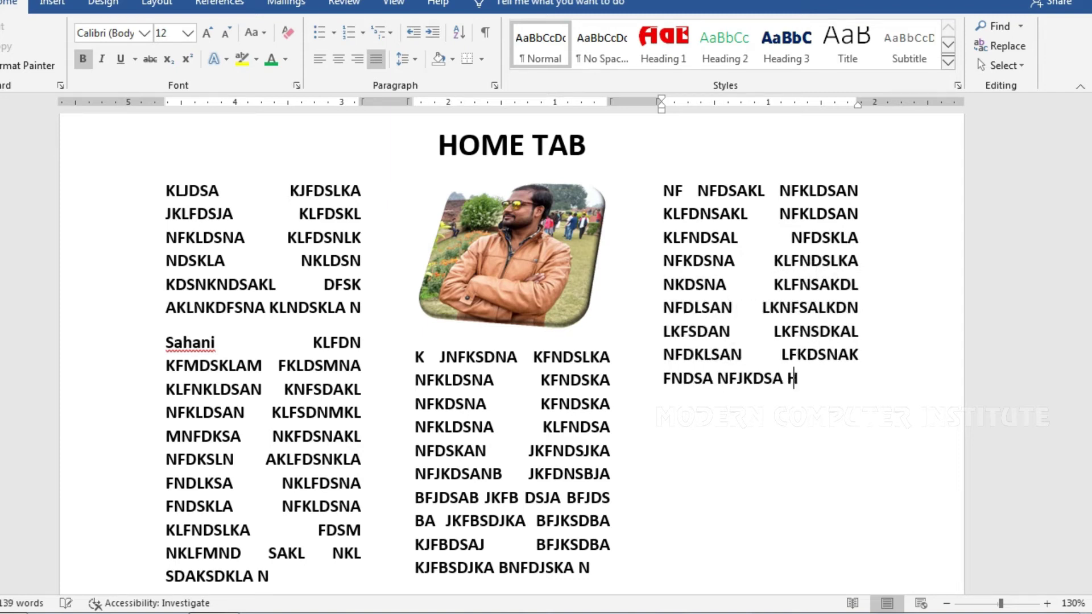
type("JDHAS JKFSDABN JKFBDSNAJ KBFDSAJK BFDSJKA BF")
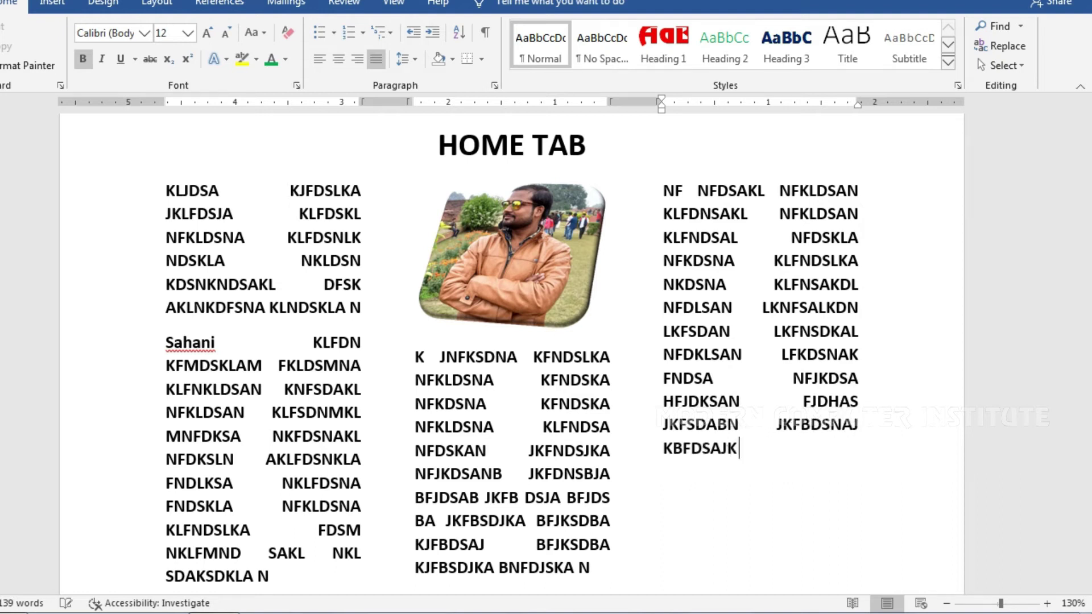
type("JDSA BNFJKSDABN JKFDSAB KJFDSBNA JKFBDSAK")
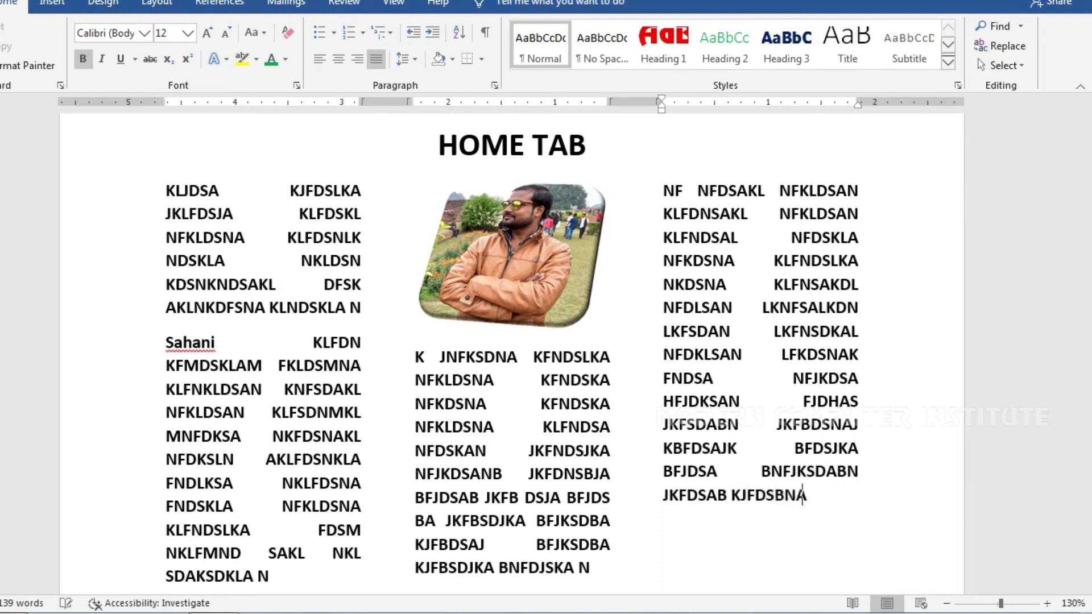
type(" BNDSAJK BFDSJAK BHFSDJKA BFDJKSA BNFJKDSA BN")
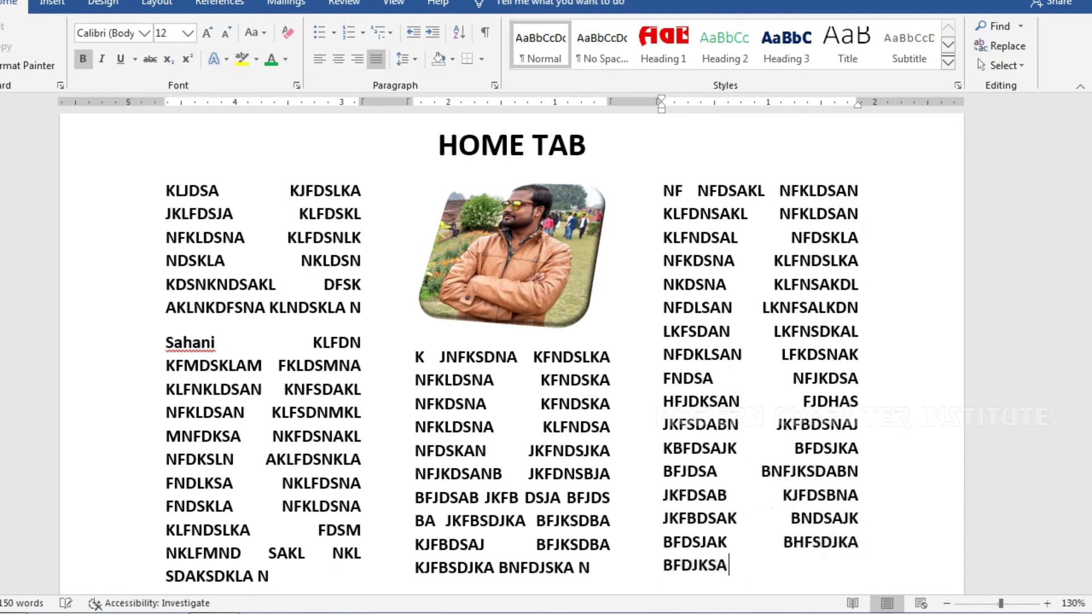
Start a new paragraph below the third column's text and apply the Left column preset from this point forward.
key("Return")
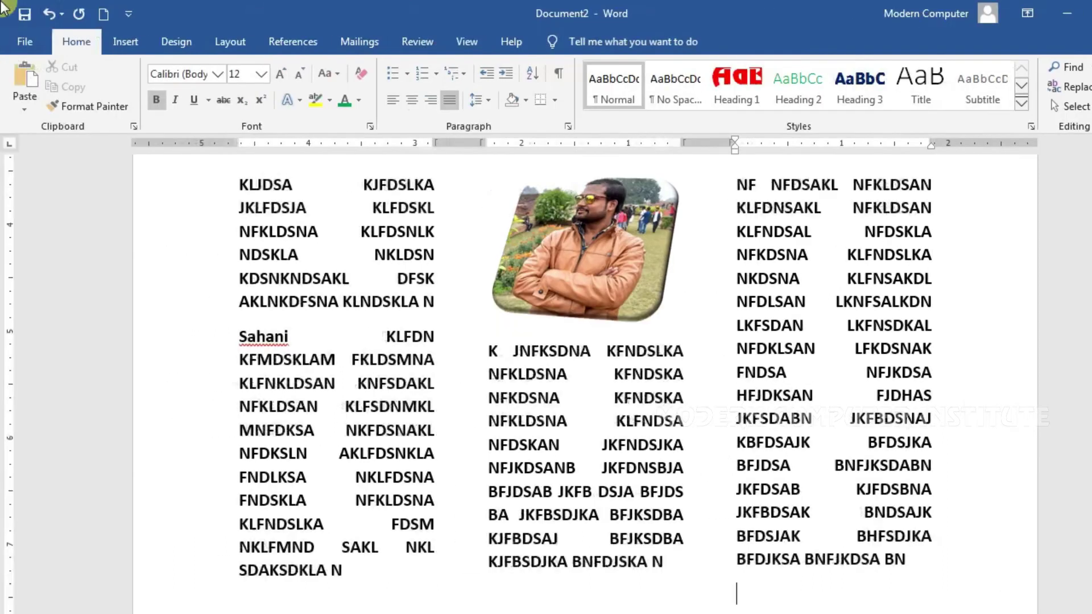
left_click(241, 43)
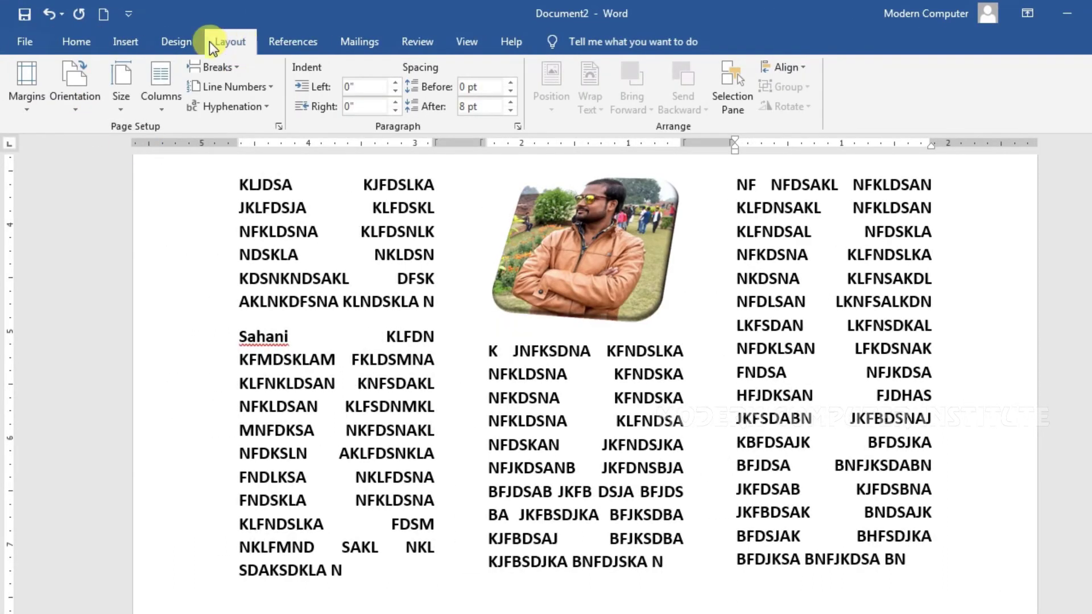
left_click(185, 106)
left_click(199, 313)
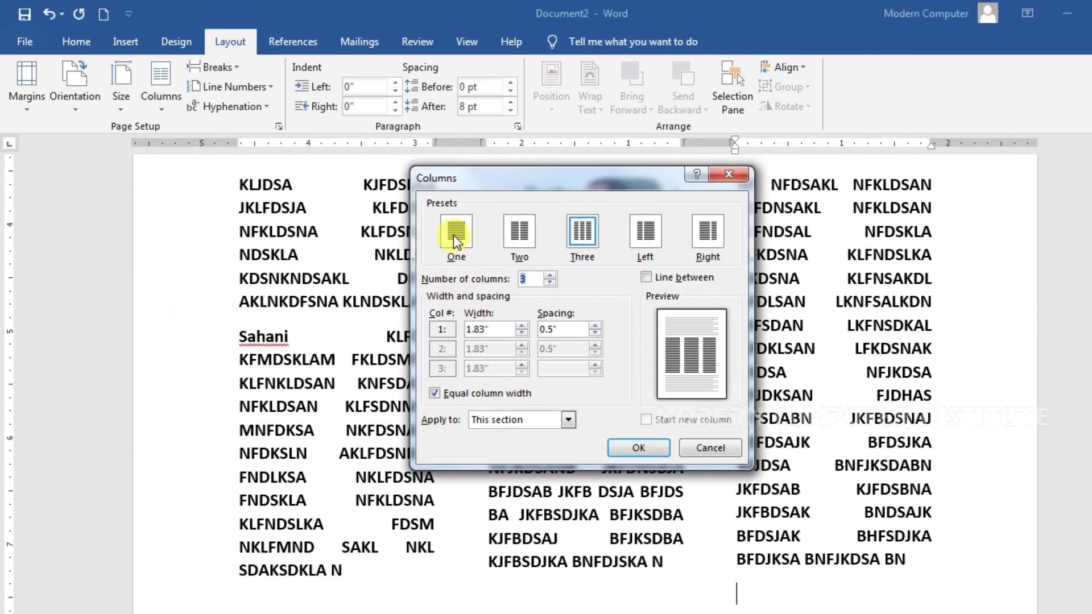
left_click(456, 222)
left_click(566, 407)
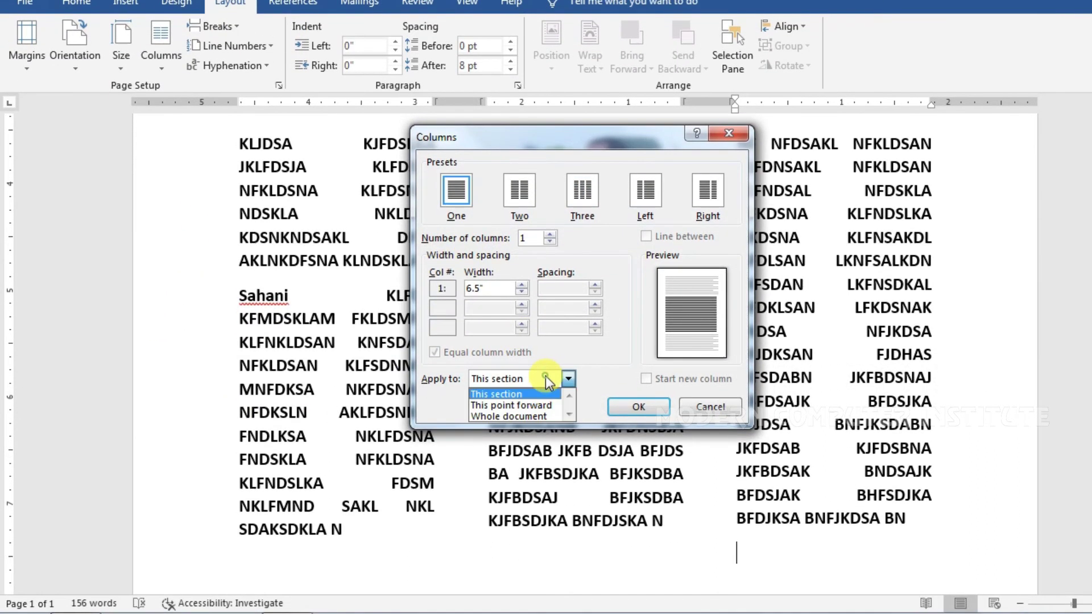
left_click(530, 405)
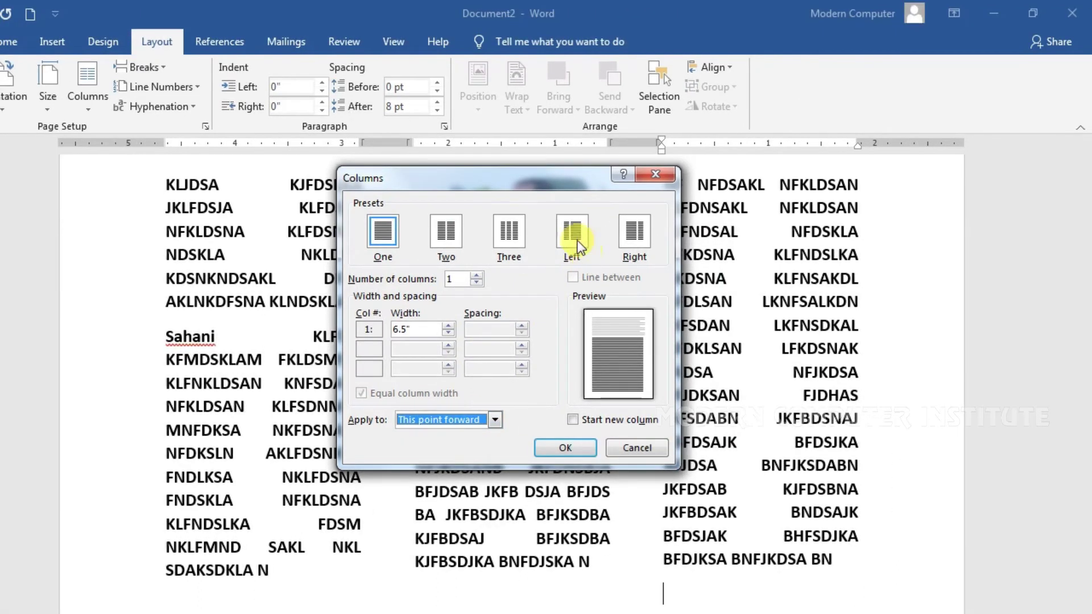
left_click(569, 235)
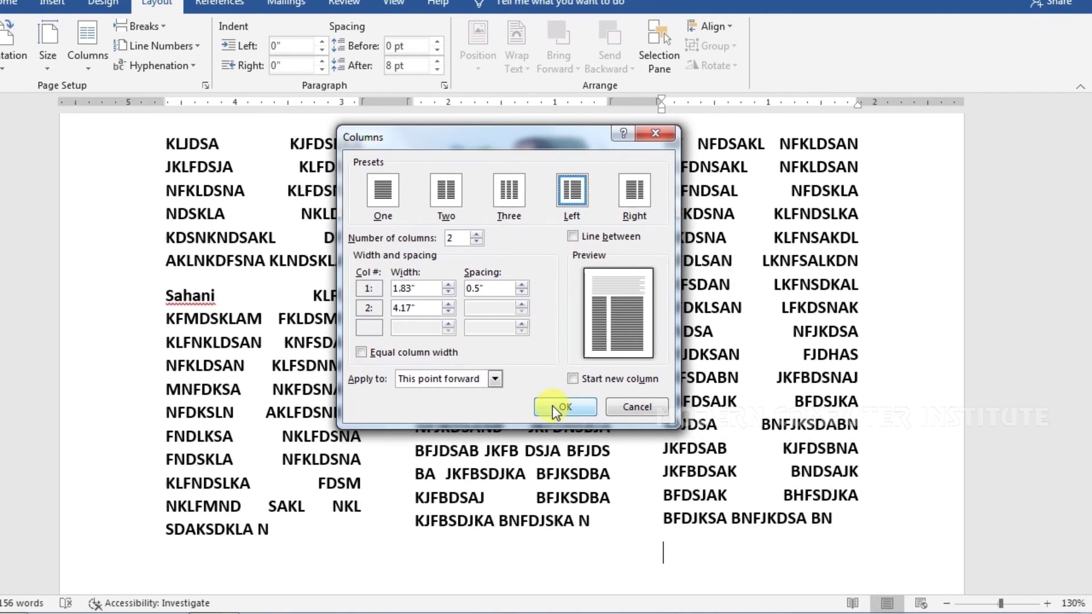
left_click(602, 406)
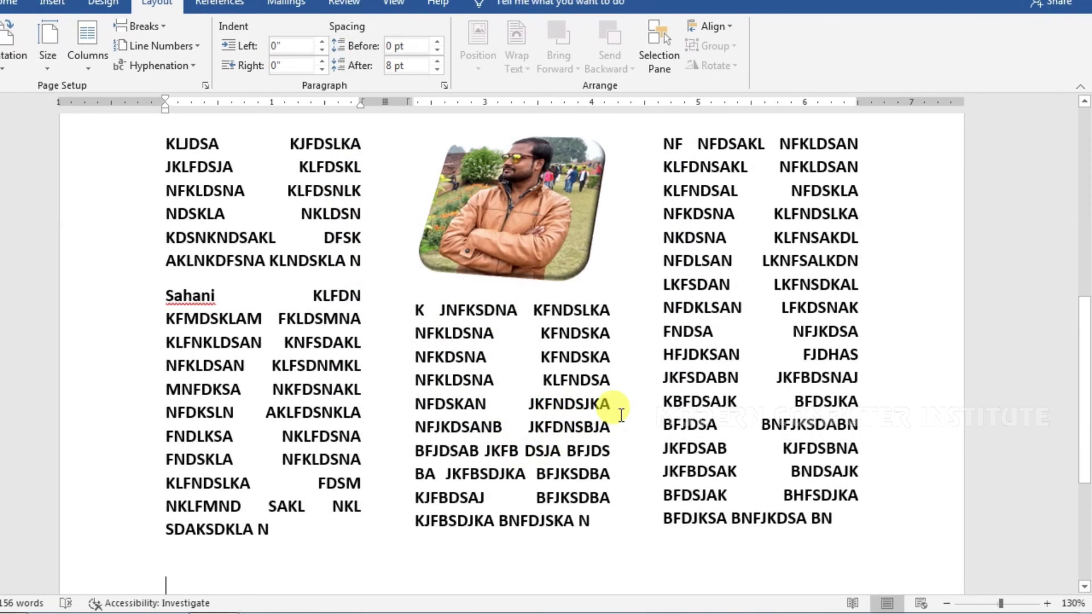
Fill the narrow first column of the new section with about five lines of placeholder text starting "FDSJA LFJKLDJS".
type("FDSJA LFJKLDJS AKLFNKSLA NFKLDSNA")
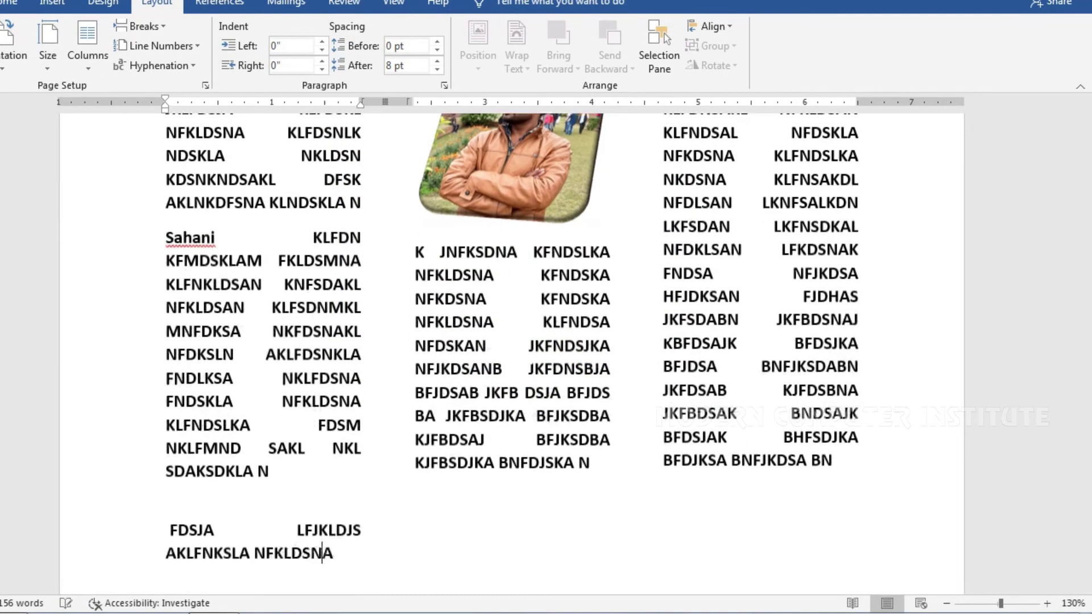
type(" FNDSKA NFKDNSA KFNDSKAN KFDNSA KFNDSK")
type(" NFD")
Break to the wide second column and enter about five lines of placeholder text starting "SD NAFKLSDN KFN".
key("ctrl+shift+Return")
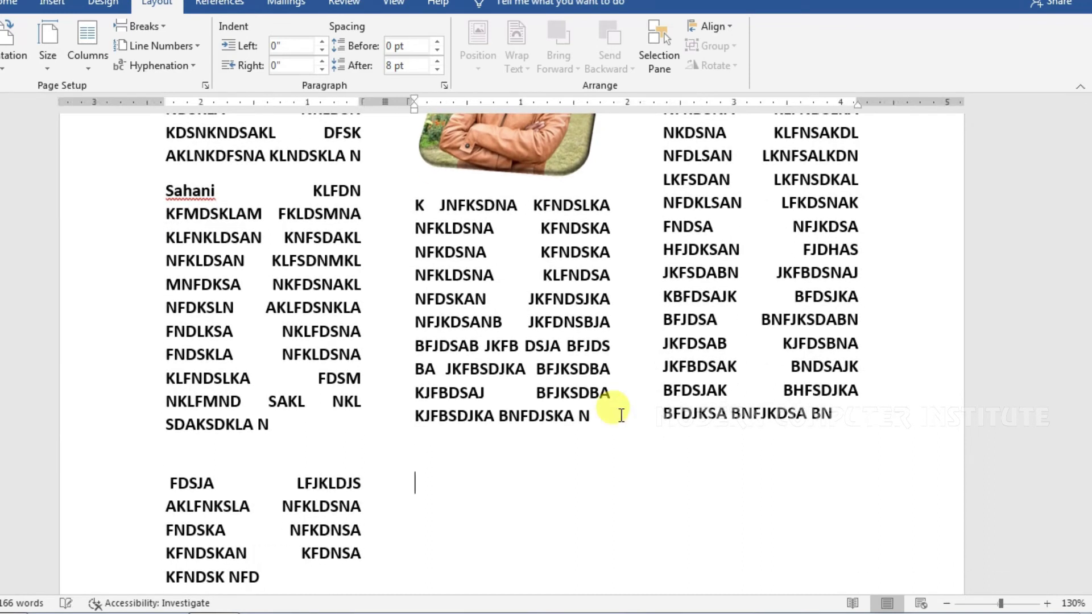
type("SD NAFKLSDN KFN KFLDSAN FKLDSNA KL")
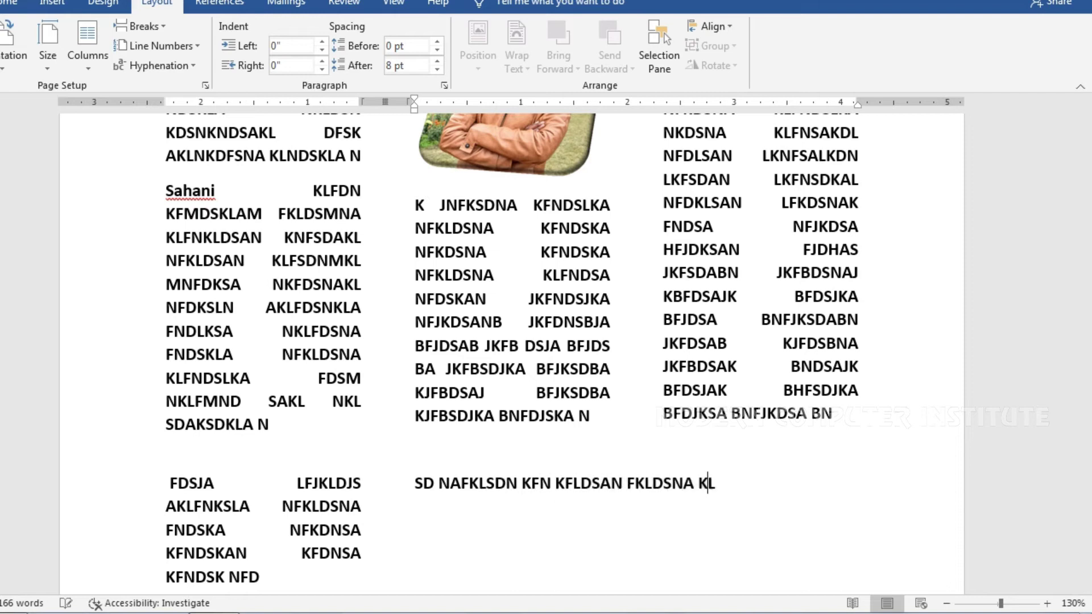
type("FSDNKAL NFSDKLA NFDSA NFKLDSAN FDSIJA")
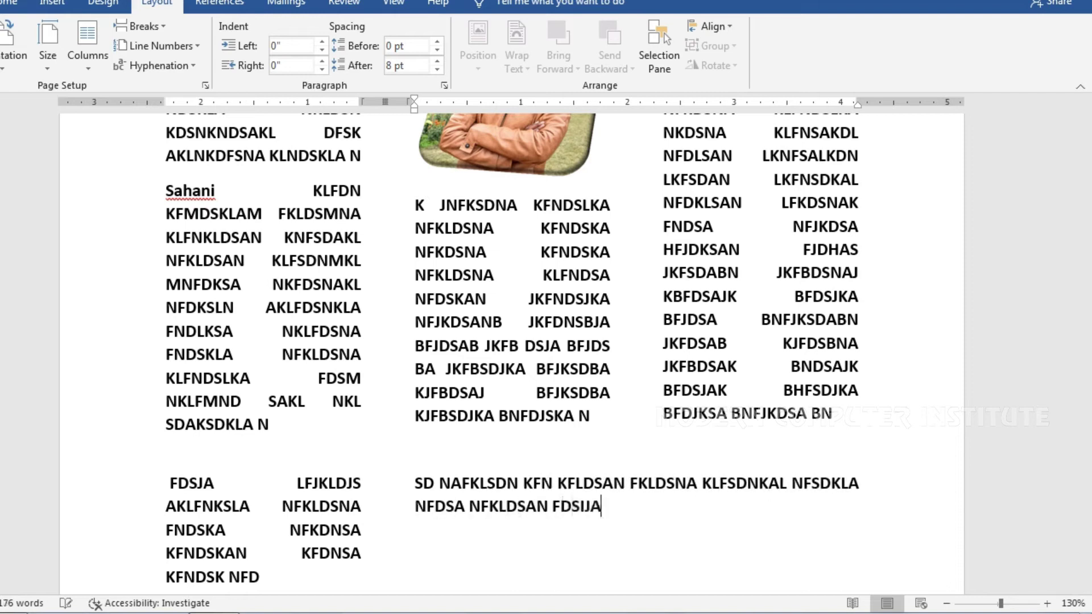
type(" KFLDSNA K")
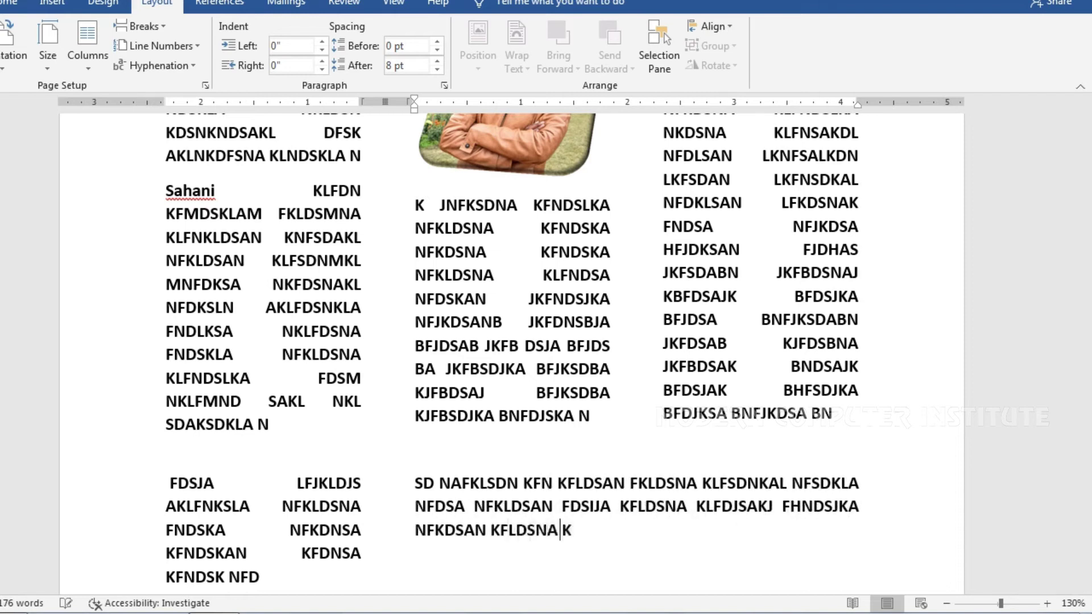
type("LFDJSAKJ FHNDSJKA NFKDSAN KFLDSNA KLFNDSAKL FNKDSAN FKLDSNA KLFNDSAK NFDKLSA NFKLDSAN LKFDNSA KLFDNKLA NFDSK")
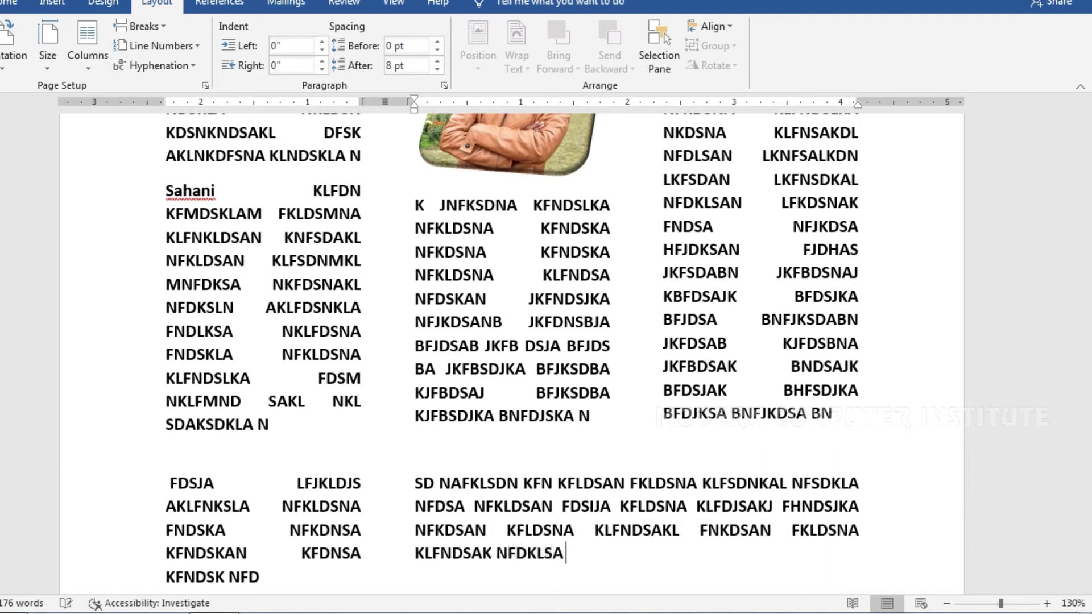
type(" ANFKSDN KFA")
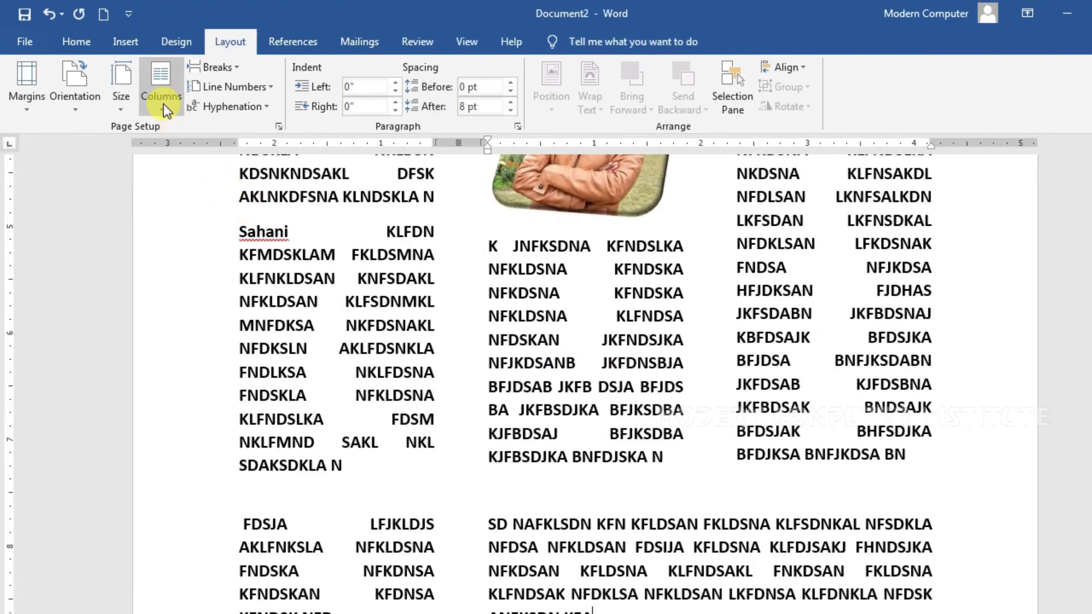
Select the two-column text under the MODERN COMPUTER INSTITUTE heading and set its column spacing to 0.2".
left_click(90, 76)
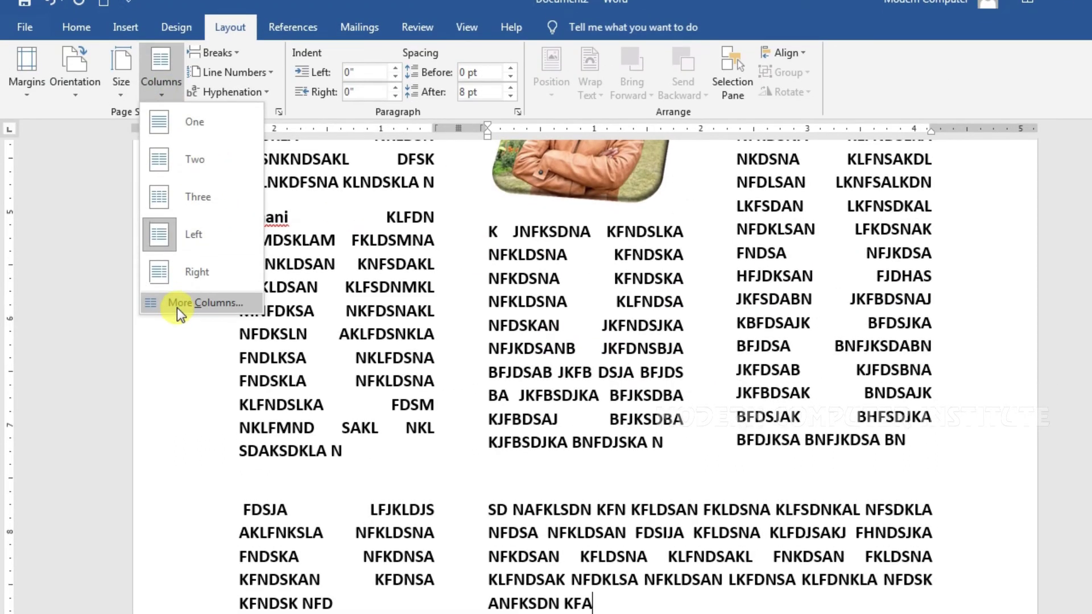
left_click(176, 310)
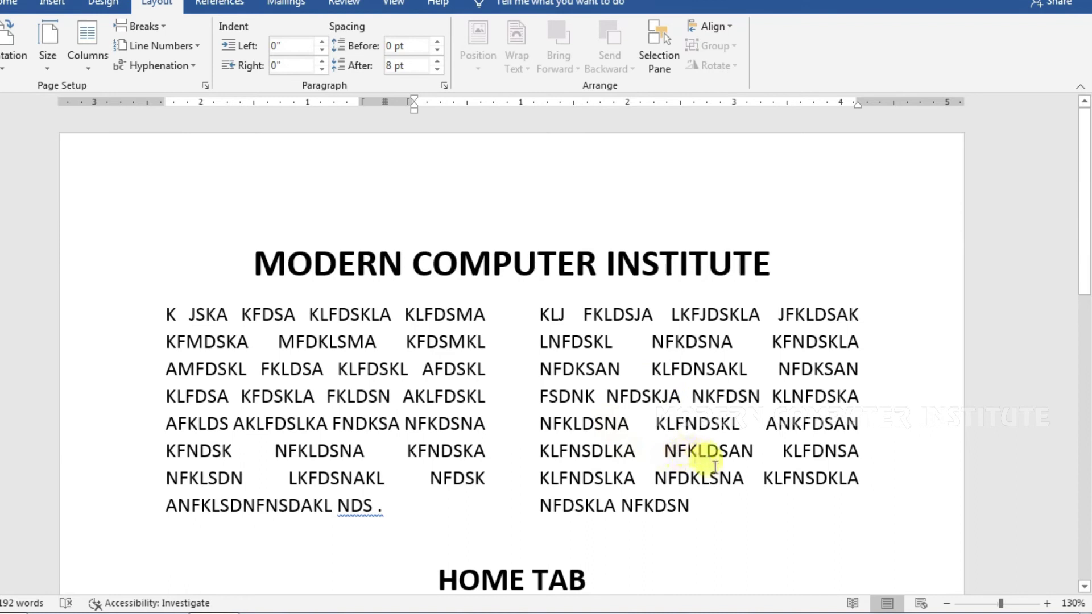
left_click_drag(691, 506, 156, 313)
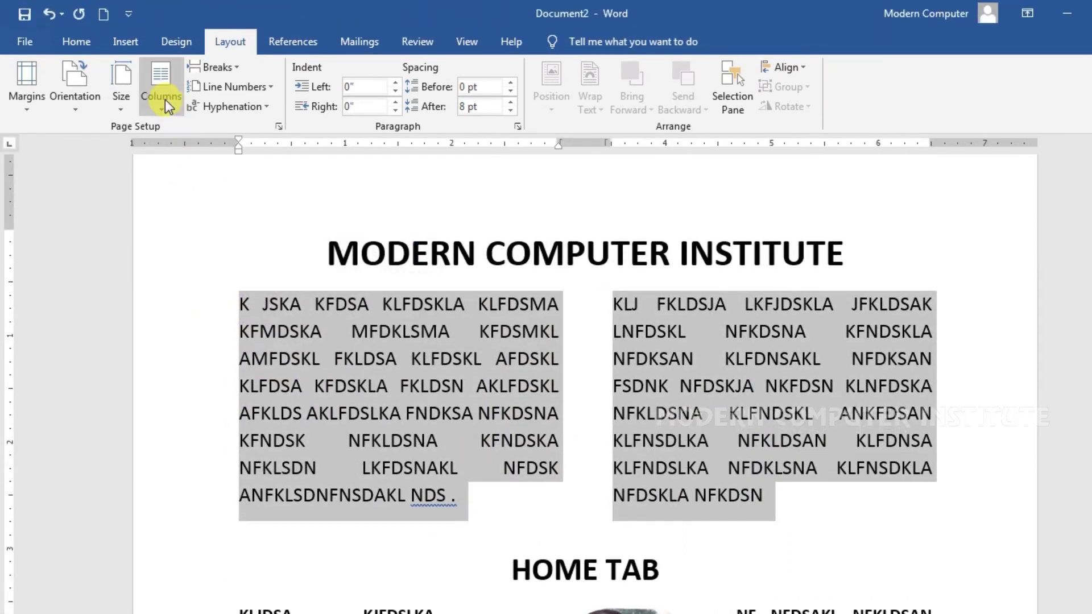
left_click(165, 101)
left_click(205, 305)
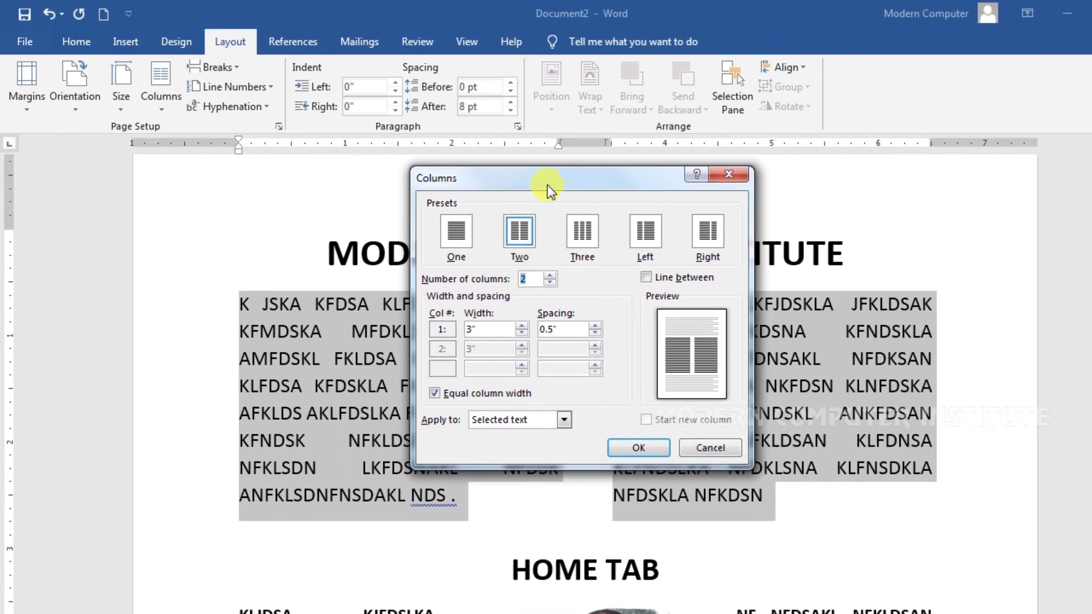
left_click_drag(546, 145, 520, 81)
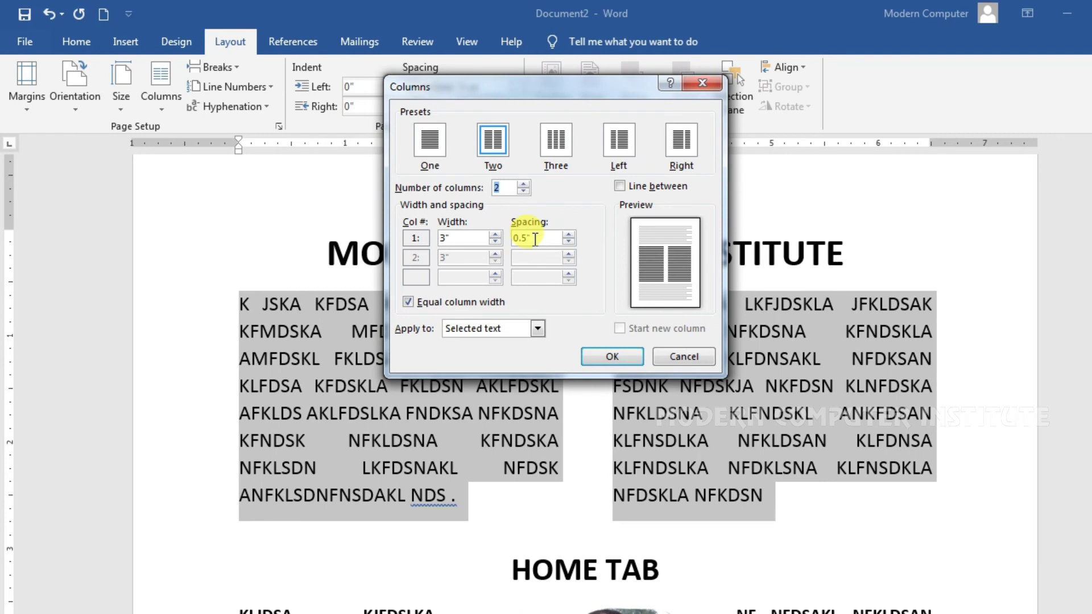
left_click_drag(591, 90, 439, 55)
left_click(421, 208)
left_click(421, 208)
left_click(421, 208)
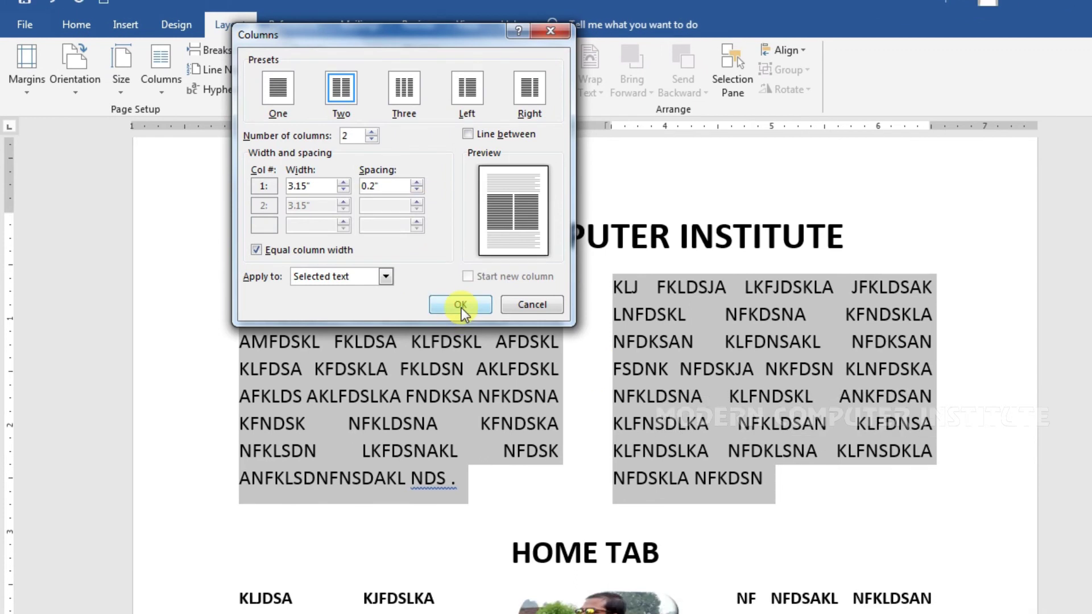
left_click(460, 321)
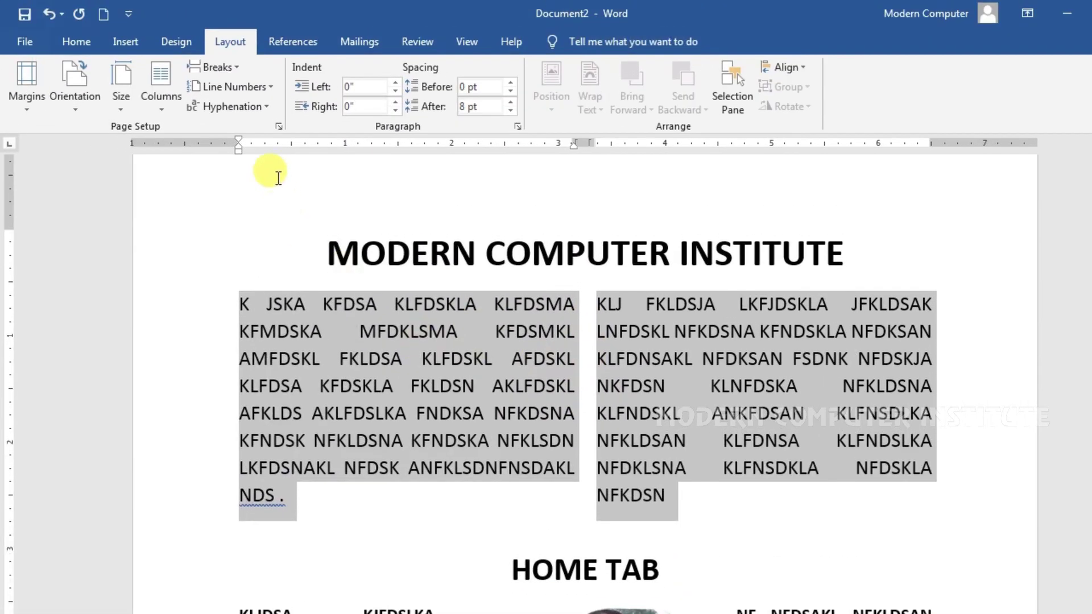
Add a line between the two columns of the selected text.
left_click(162, 97)
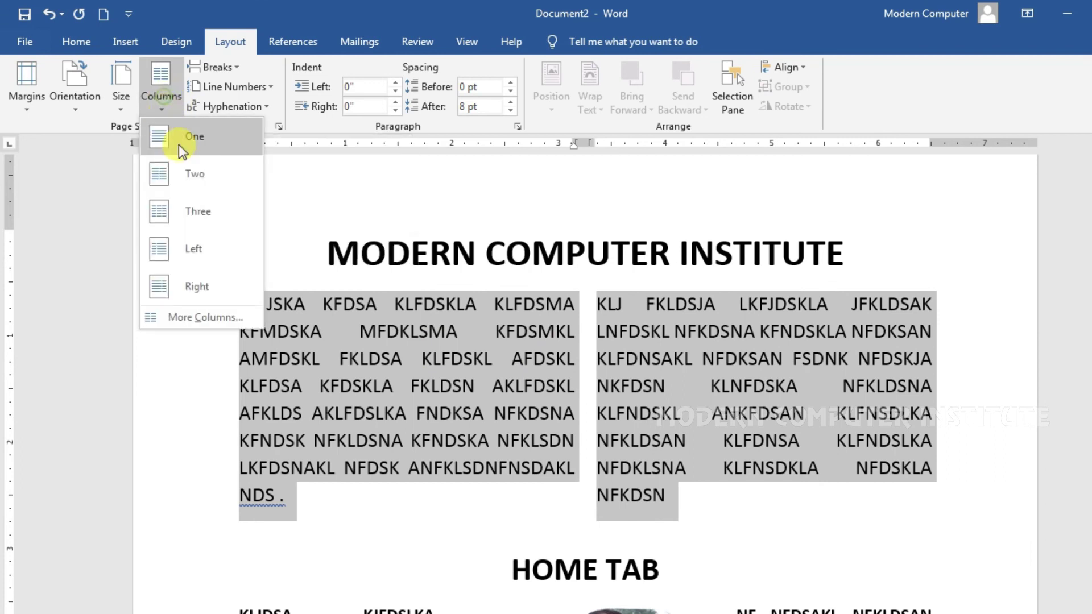
left_click(199, 316)
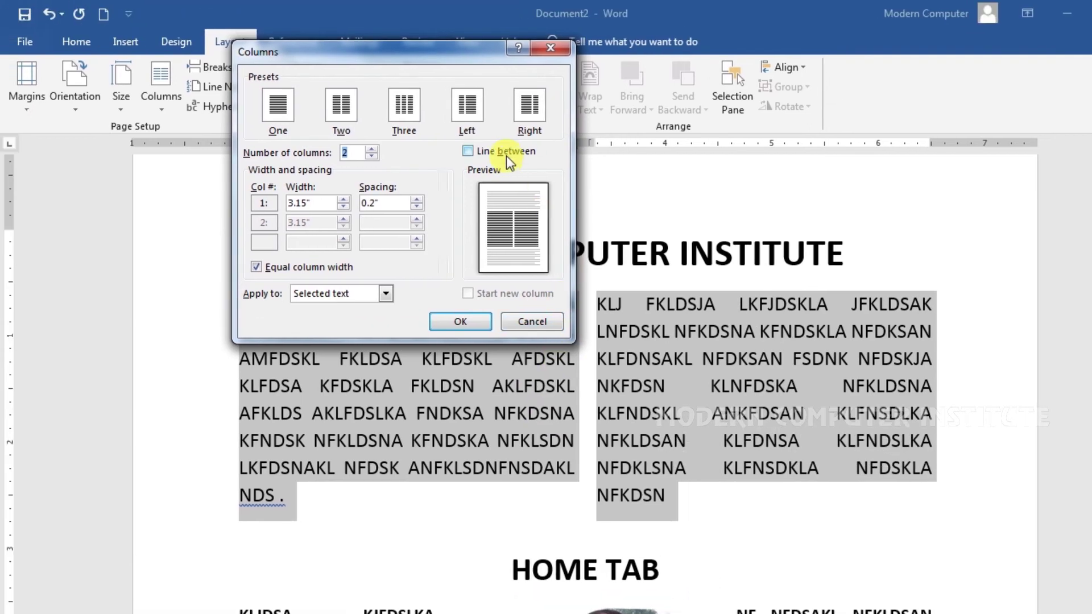
left_click(501, 111)
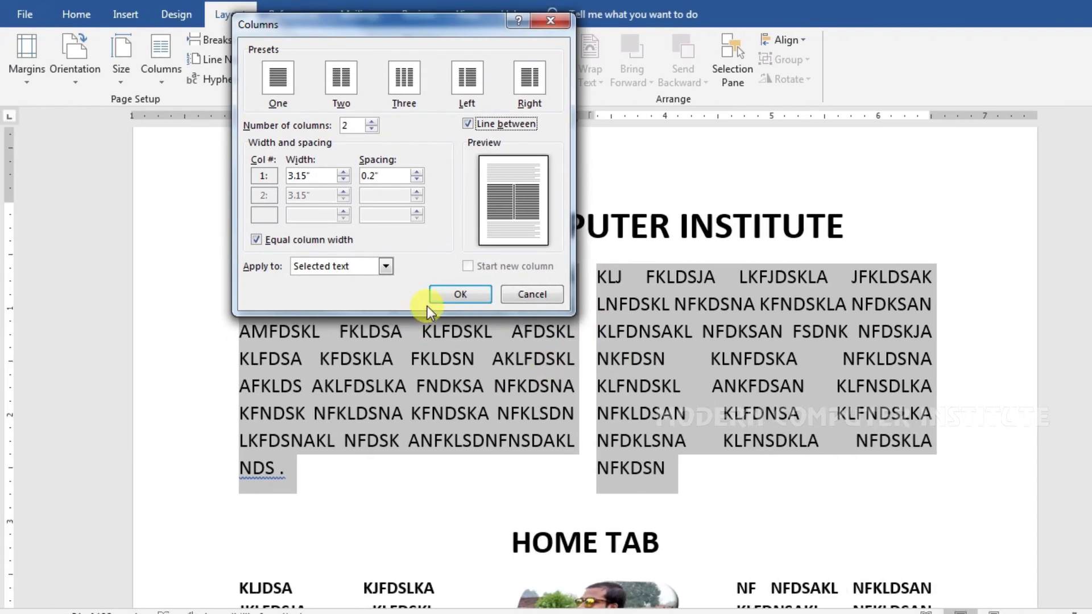
left_click(431, 280)
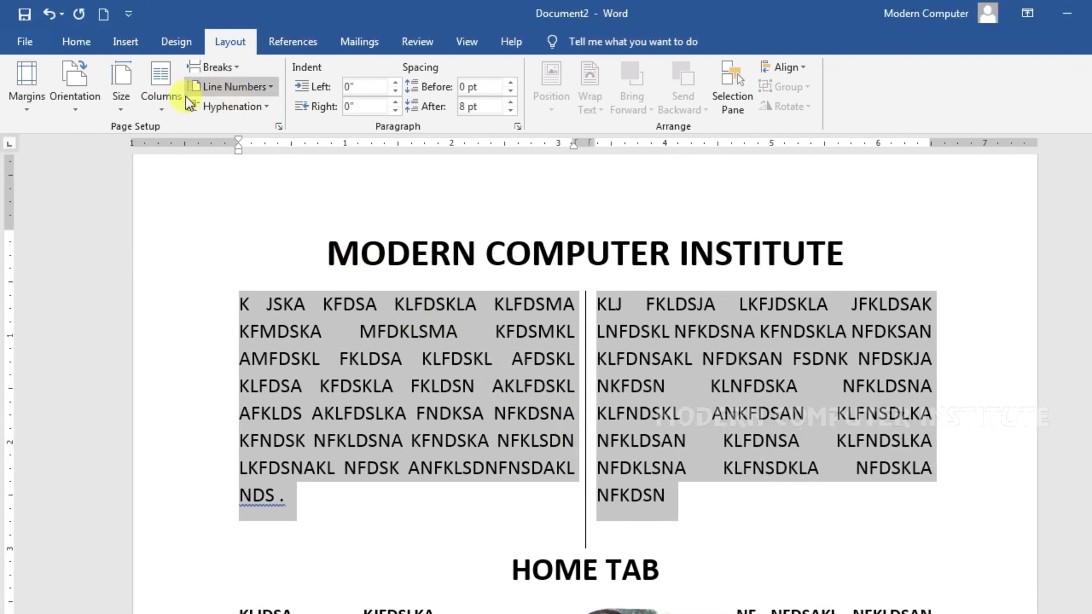
Turn off the line between the two columns in the column settings of the selected text.
left_click(121, 62)
left_click(205, 316)
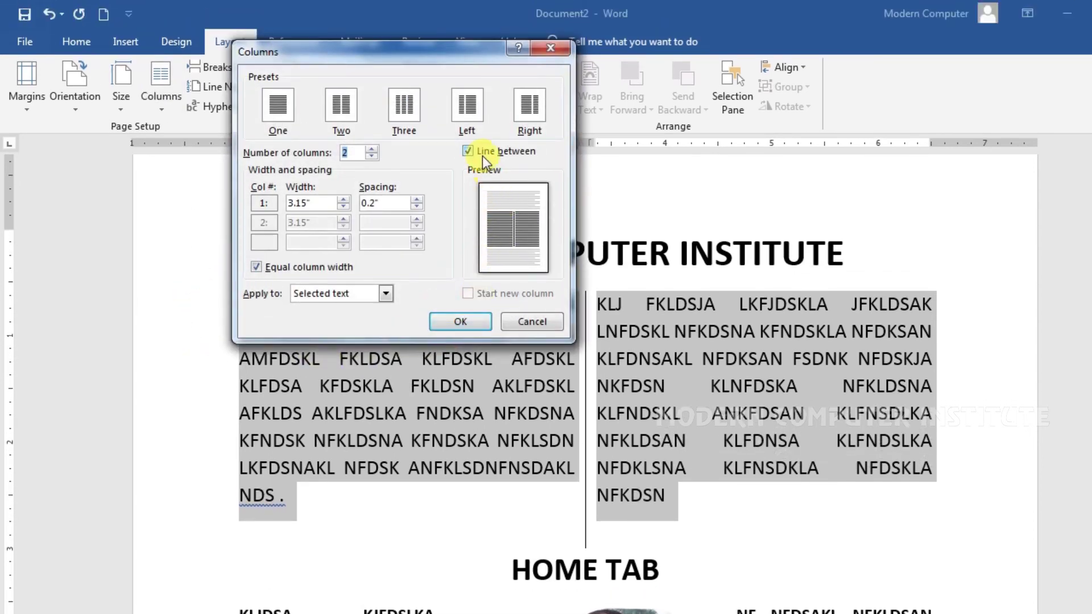
left_click(481, 151)
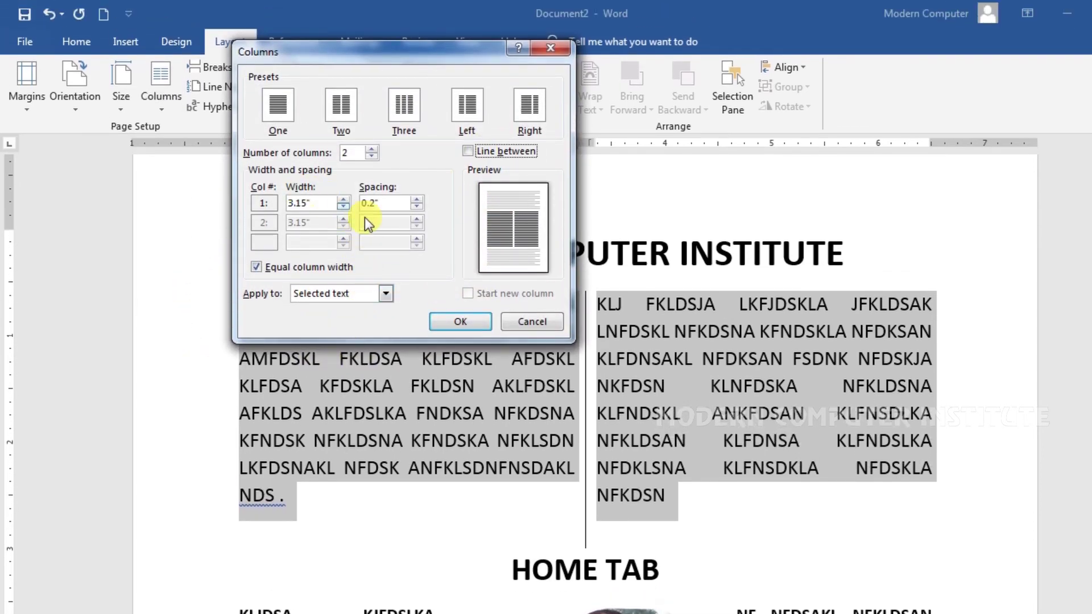
Try a column spacing of 0.5" and set it back to 0.2".
left_click(419, 203)
left_click(418, 203)
left_click(418, 204)
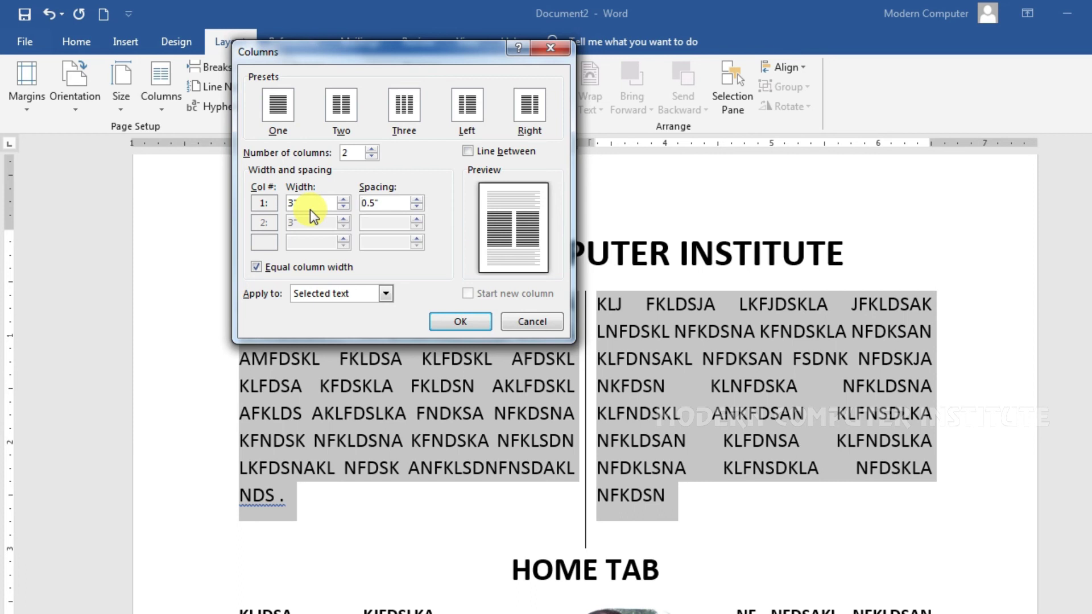
left_click(417, 206)
left_click(417, 206)
left_click(417, 206)
Turn off equal column width and set the first column's width to 4" for the selected text.
left_click(271, 268)
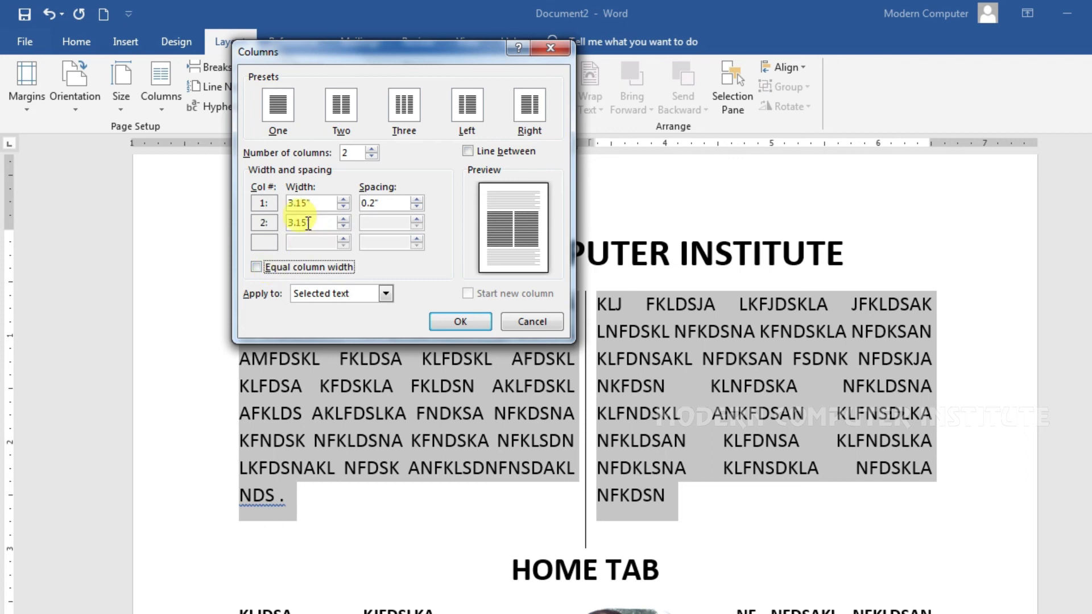
left_click(271, 269)
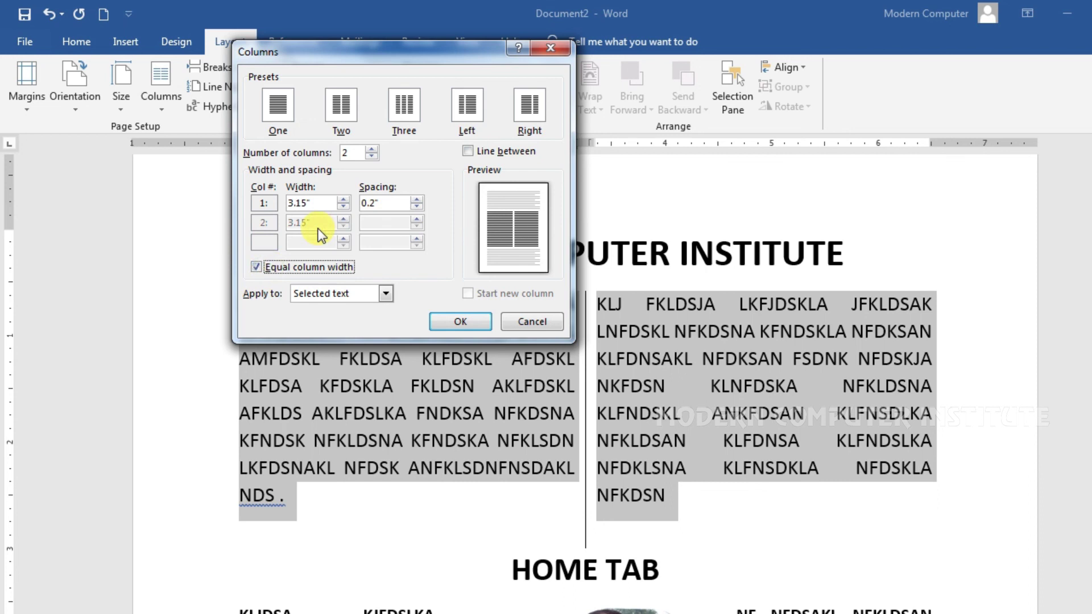
left_click(279, 270)
left_click(343, 199)
left_click(343, 200)
left_click(344, 200)
left_click(344, 200)
left_click(343, 199)
left_click(344, 200)
left_click(343, 200)
left_click(344, 199)
left_click(344, 200)
left_click(311, 222)
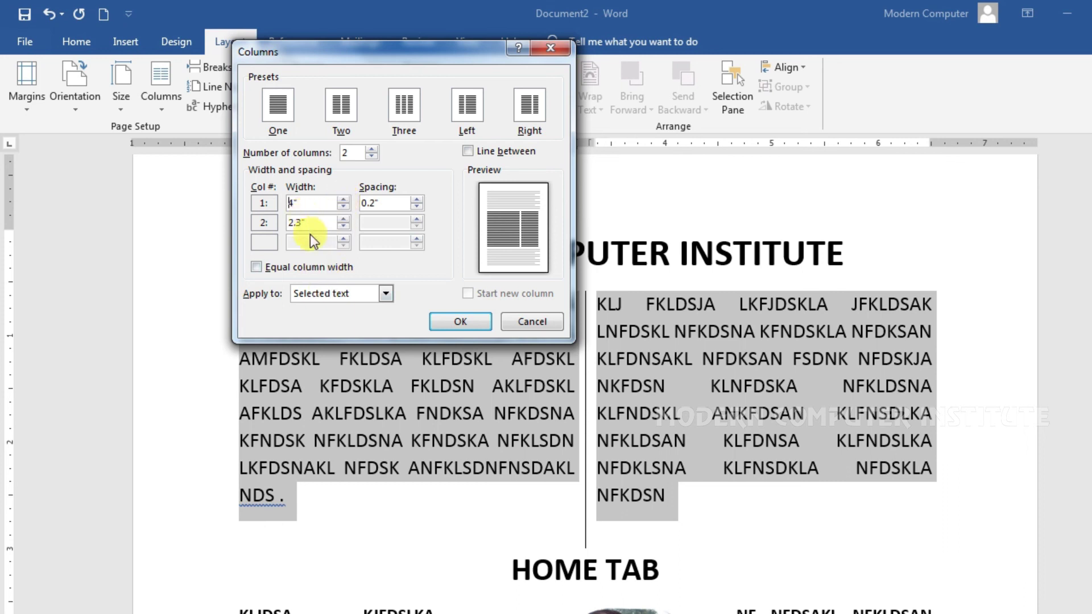
left_click(458, 320)
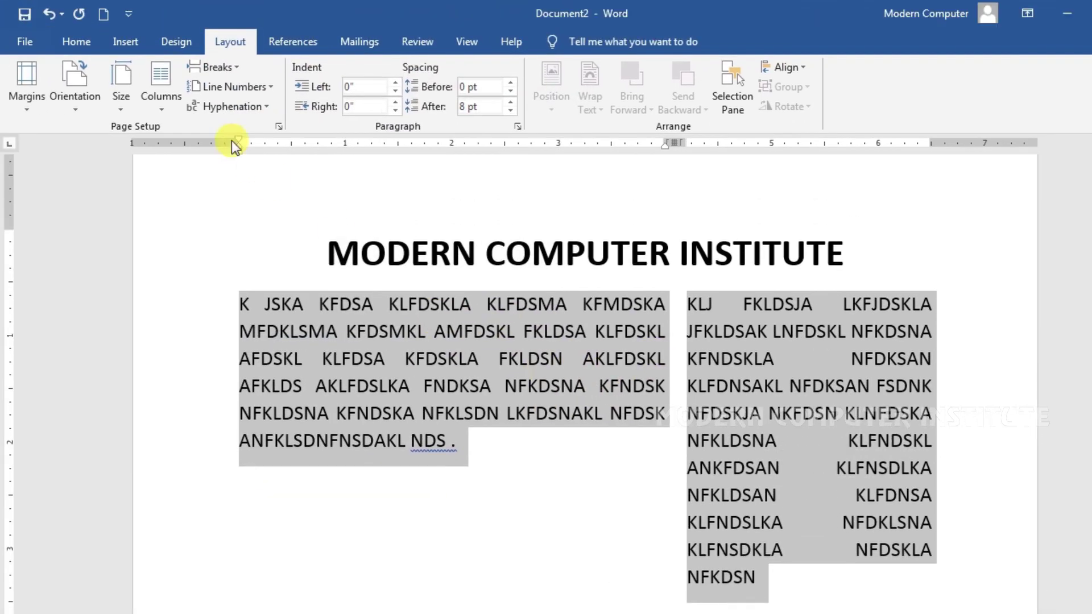
Narrow the first column of the selected text to about 3.3".
left_click(88, 56)
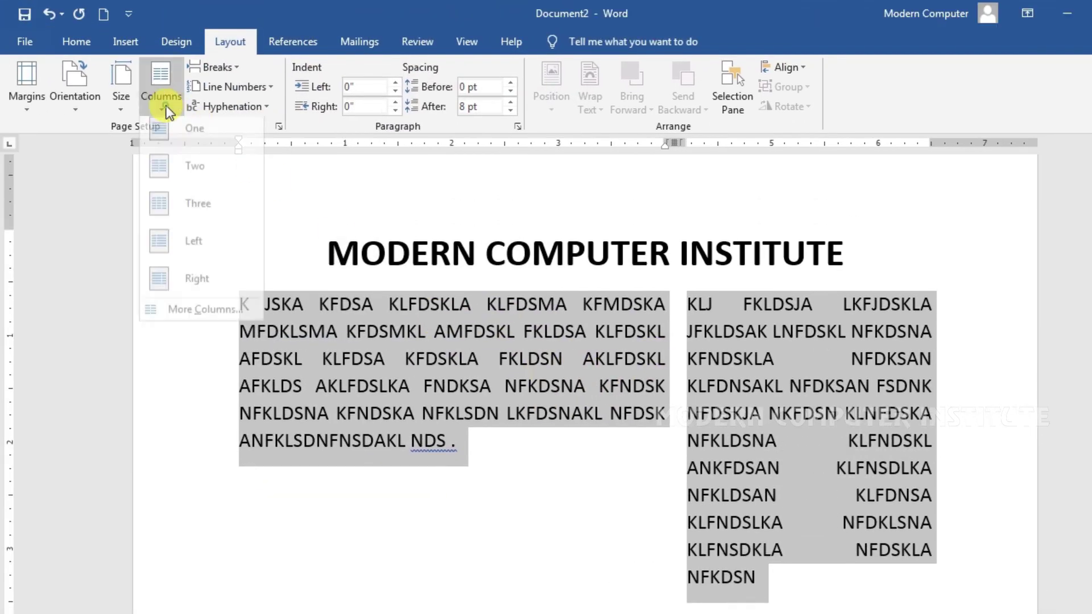
left_click(206, 301)
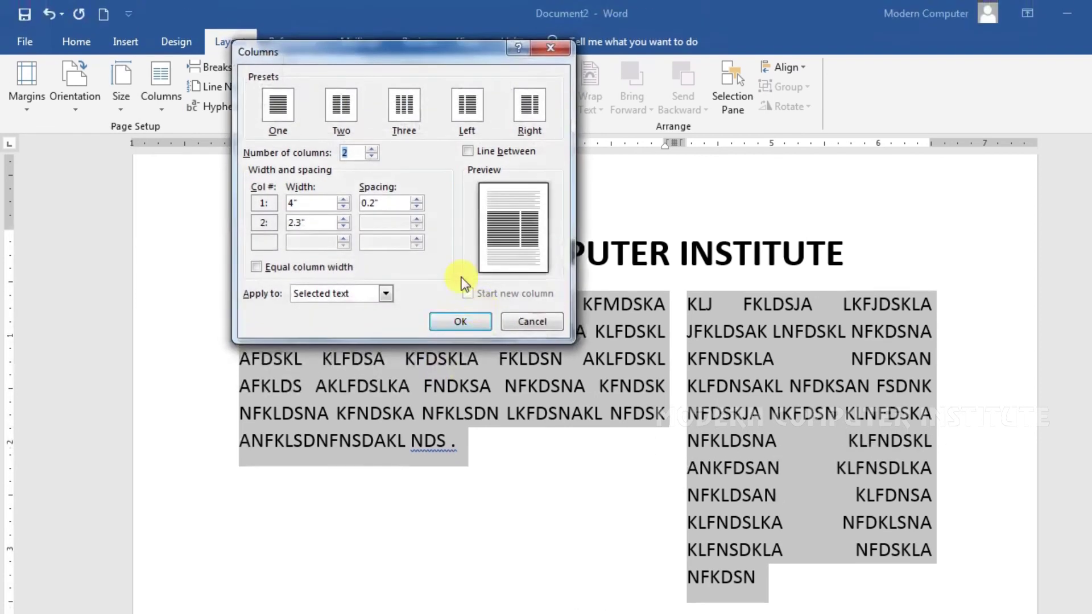
left_click(343, 207)
left_click(343, 207)
left_click(343, 207)
left_click(343, 207)
left_click(343, 207)
left_click(343, 207)
left_click(343, 207)
left_click(461, 319)
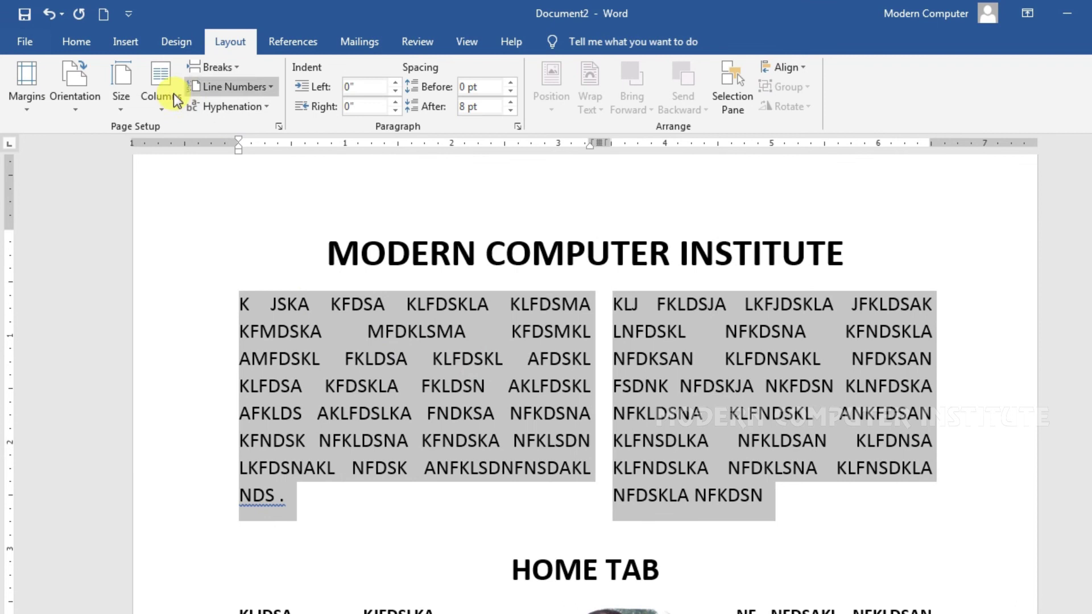
Restore equal column width for the two columns of the selected text.
left_click(87, 38)
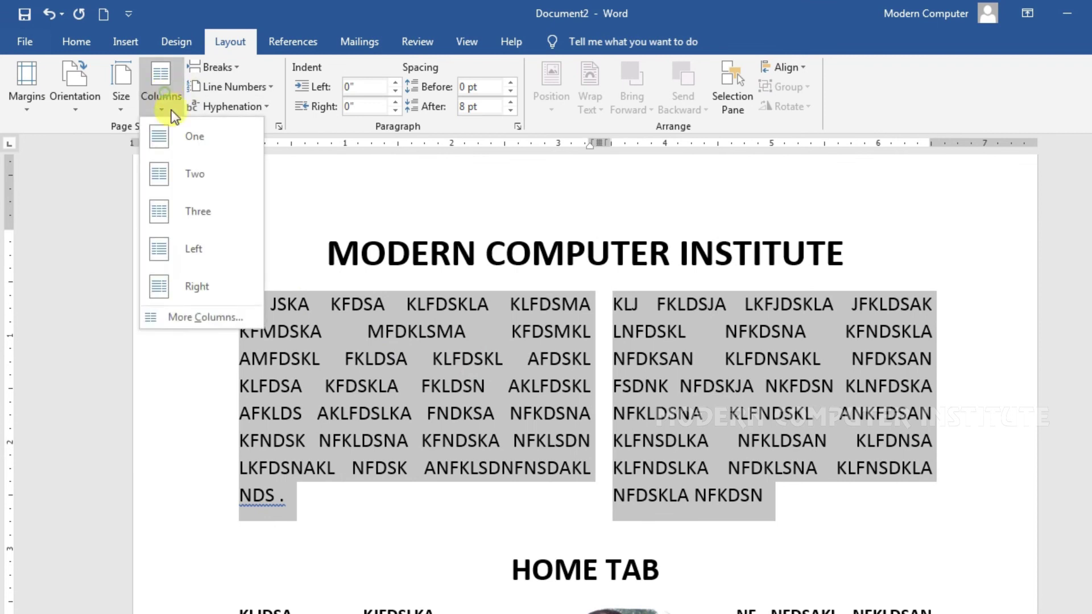
left_click(203, 308)
left_click(267, 268)
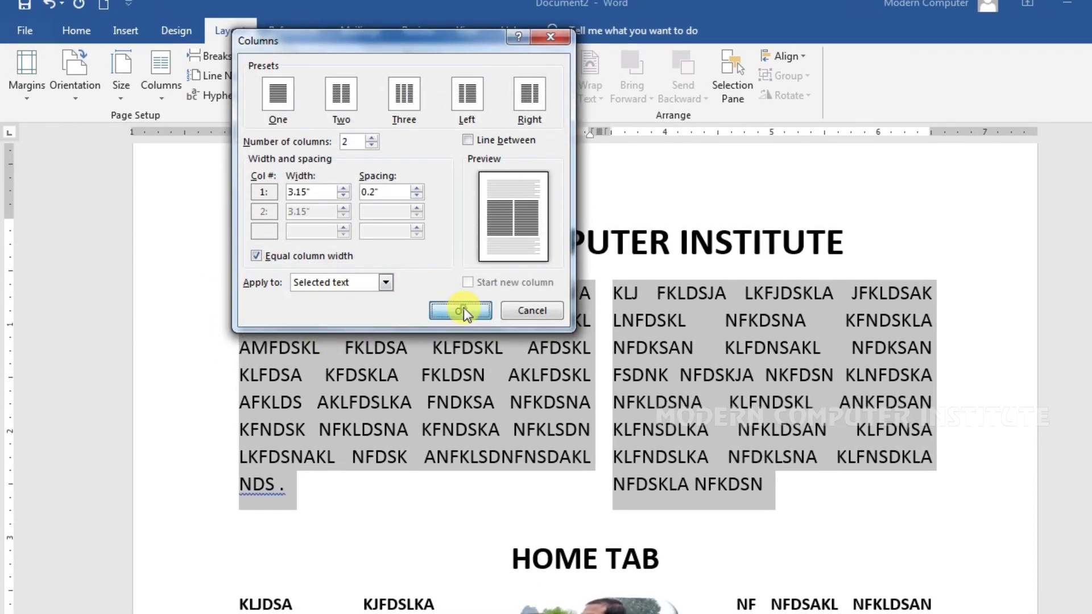
left_click(461, 319)
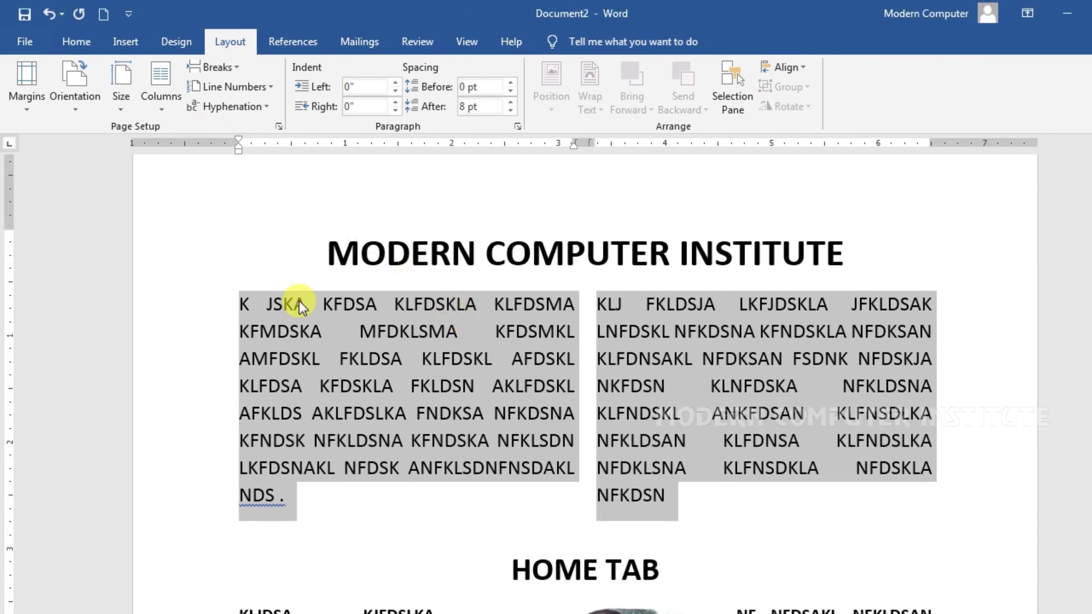